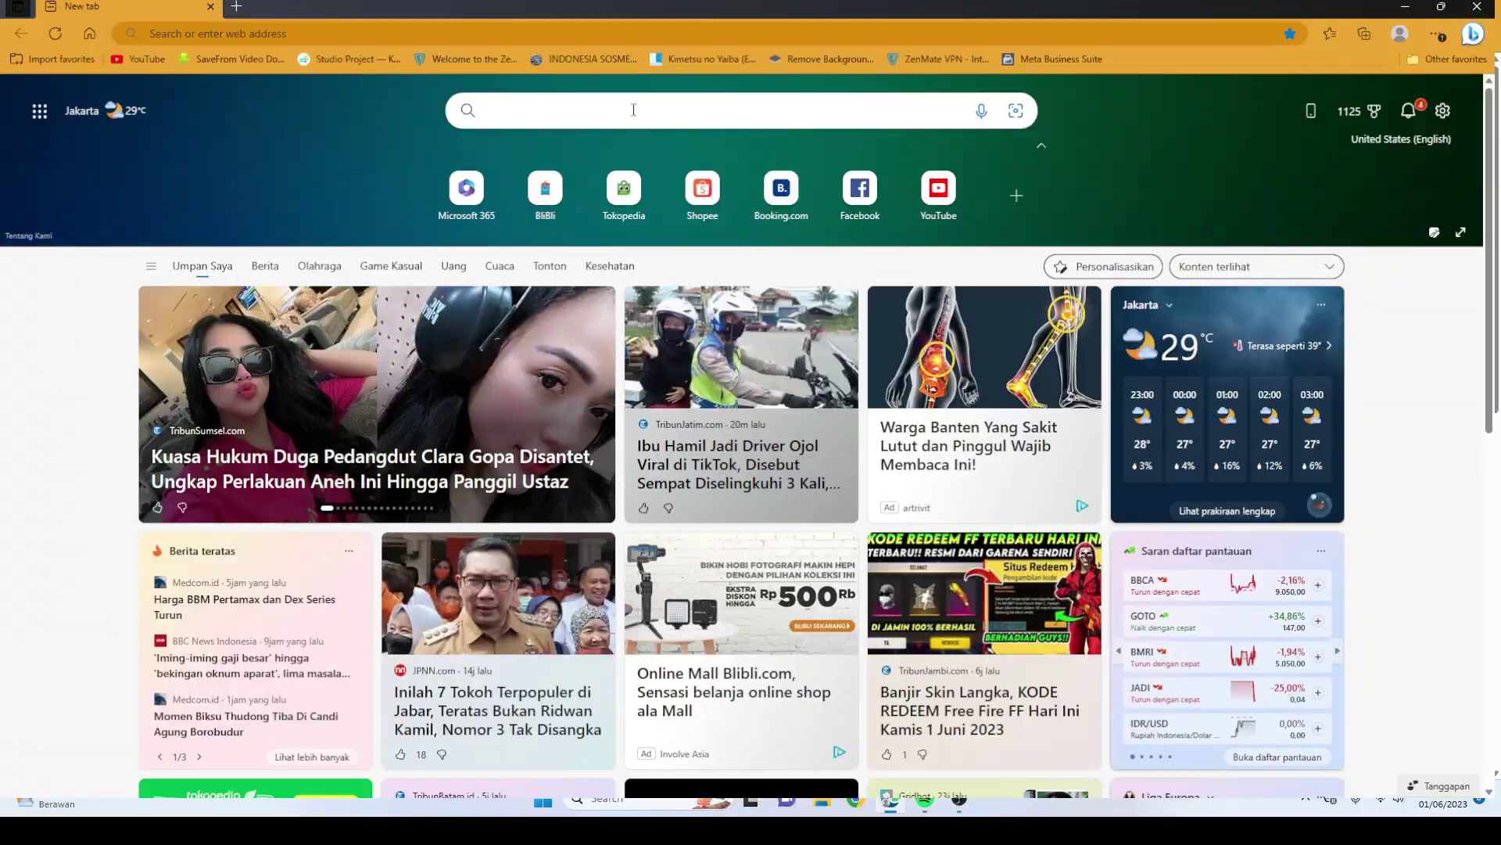
Search the web for Canva in a new browser tab and open the canva.com site from the results
{"action": "left_click", "coordinate": [634, 110]}
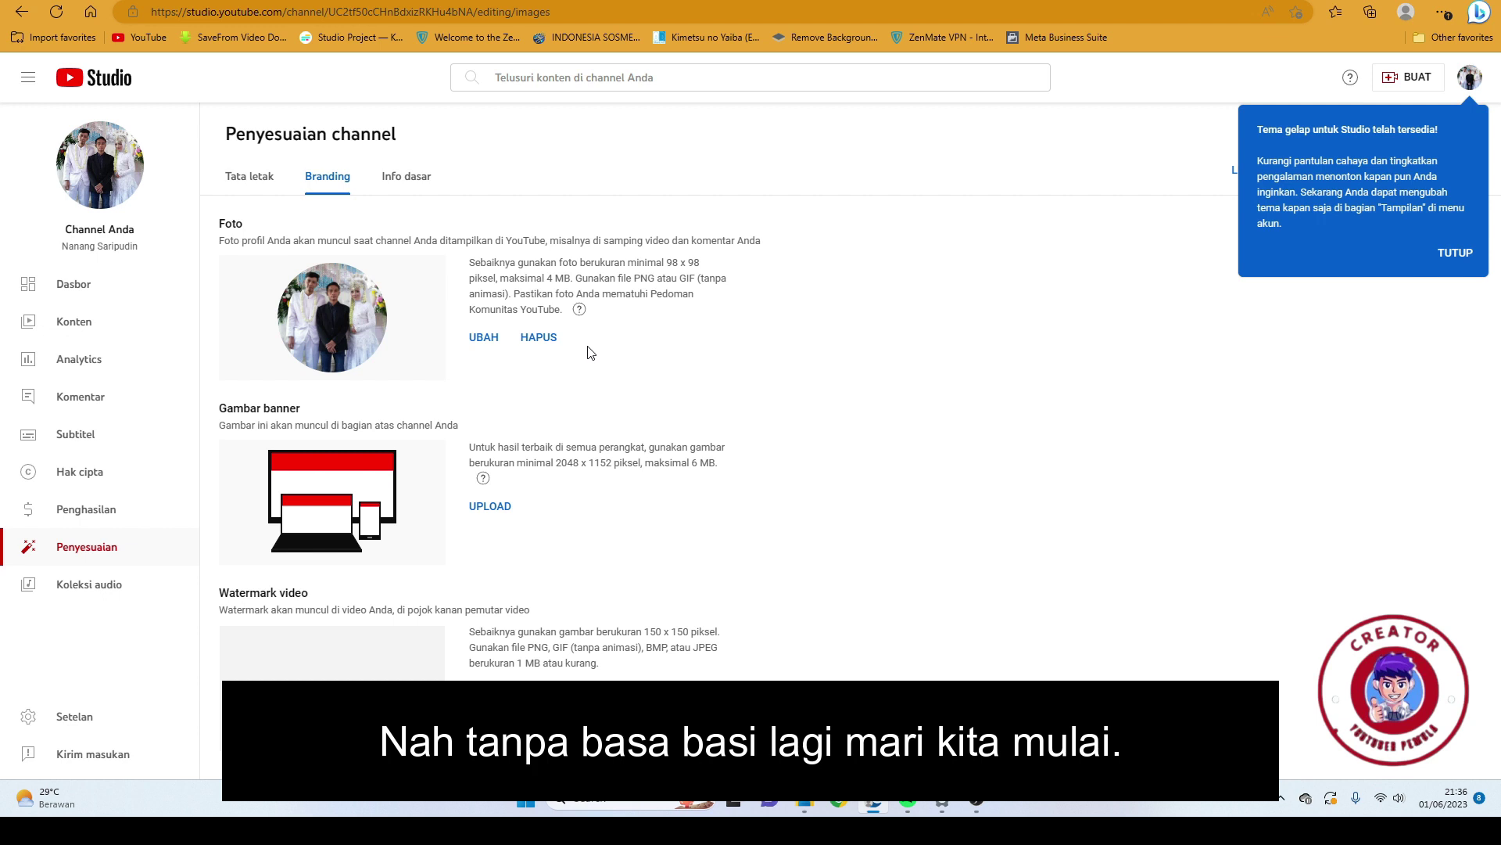
{"action": "key", "text": "ctrl+t"}
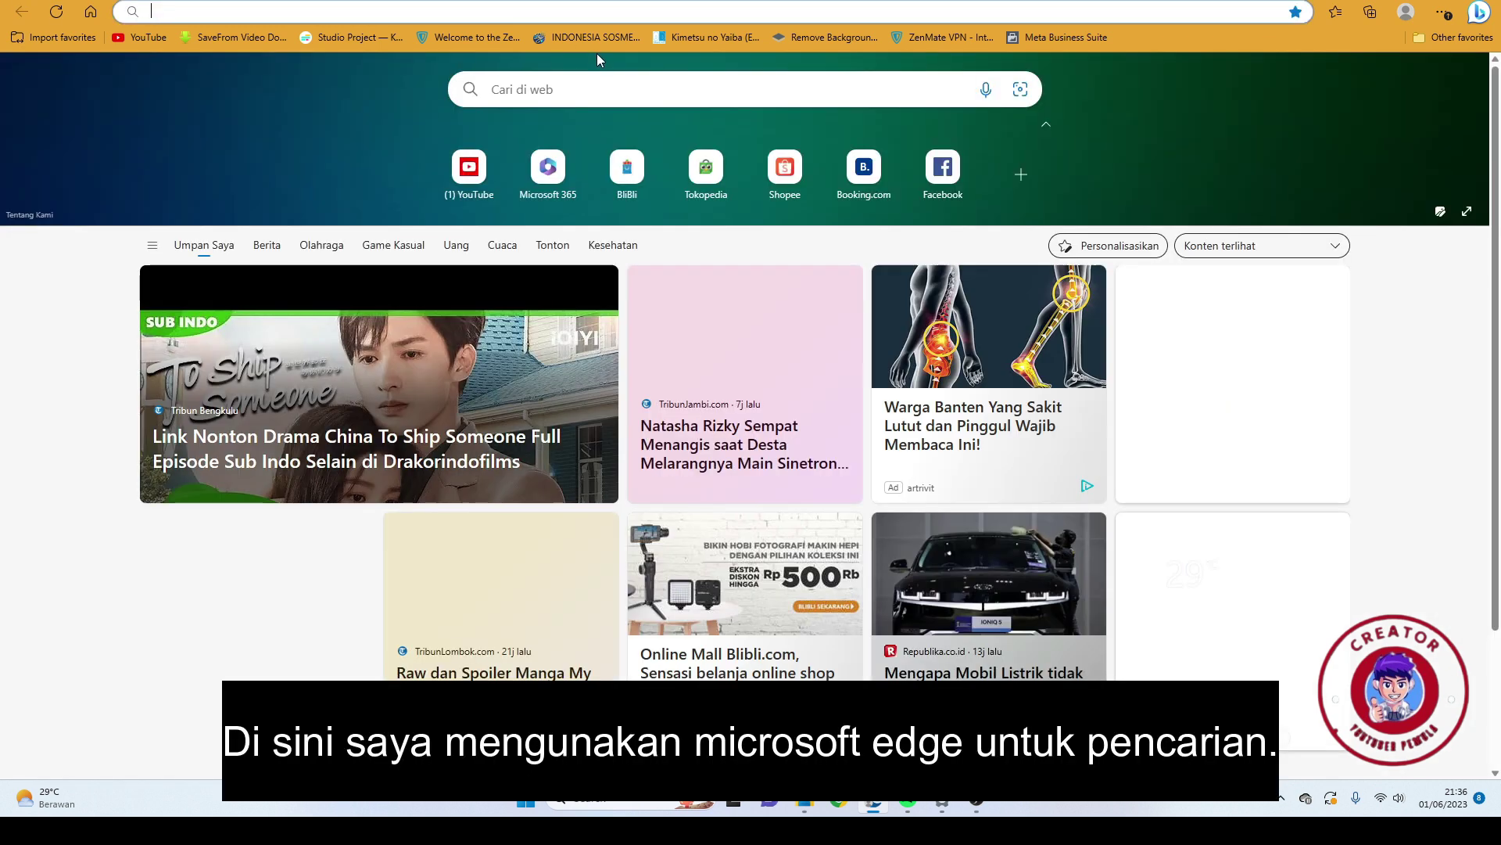
{"action": "left_click", "coordinate": [648, 95]}
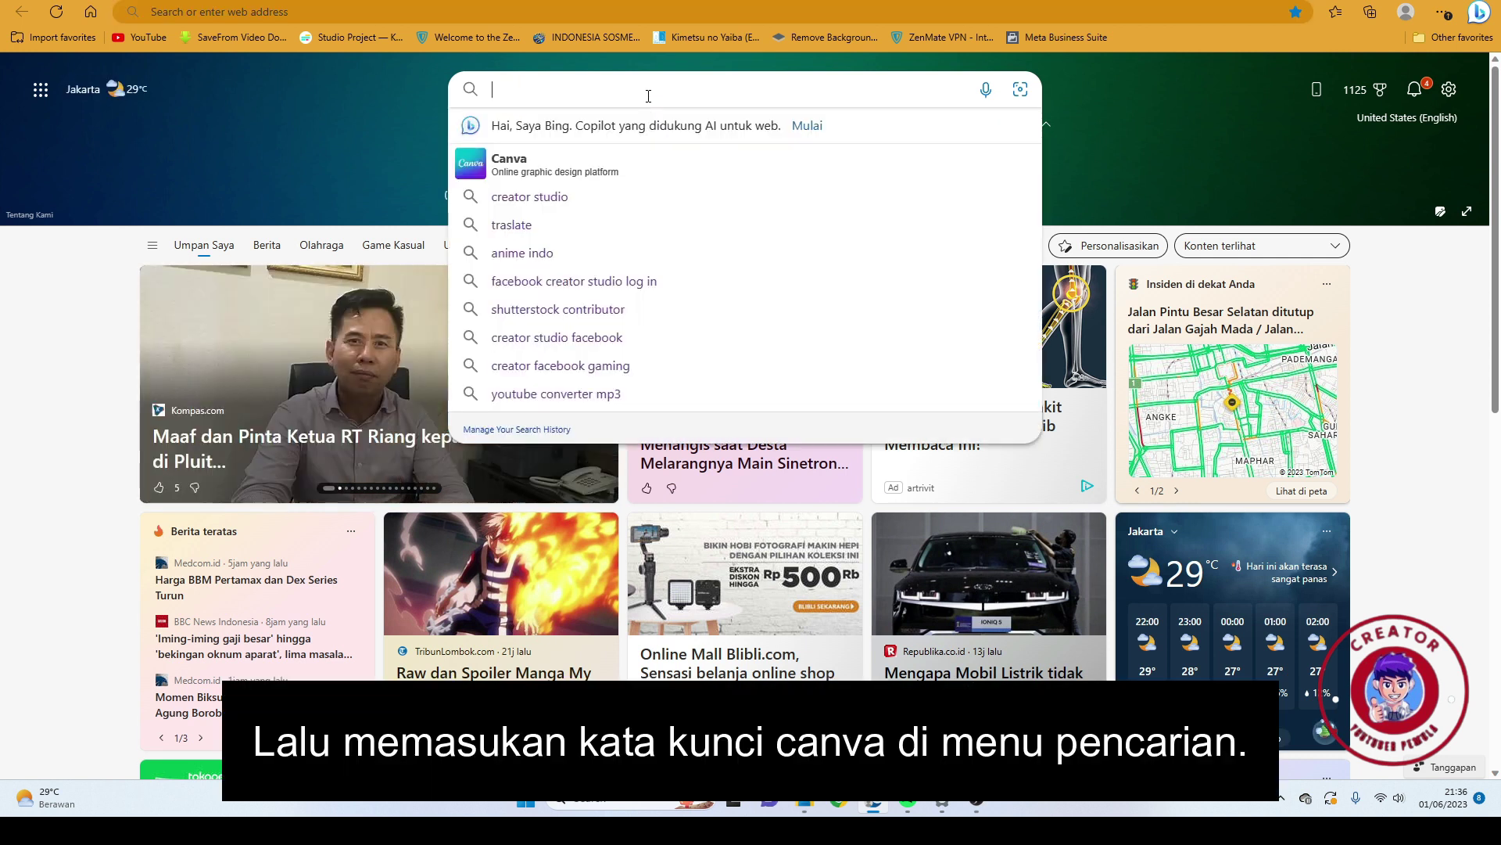
{"action": "left_click", "coordinate": [575, 172]}
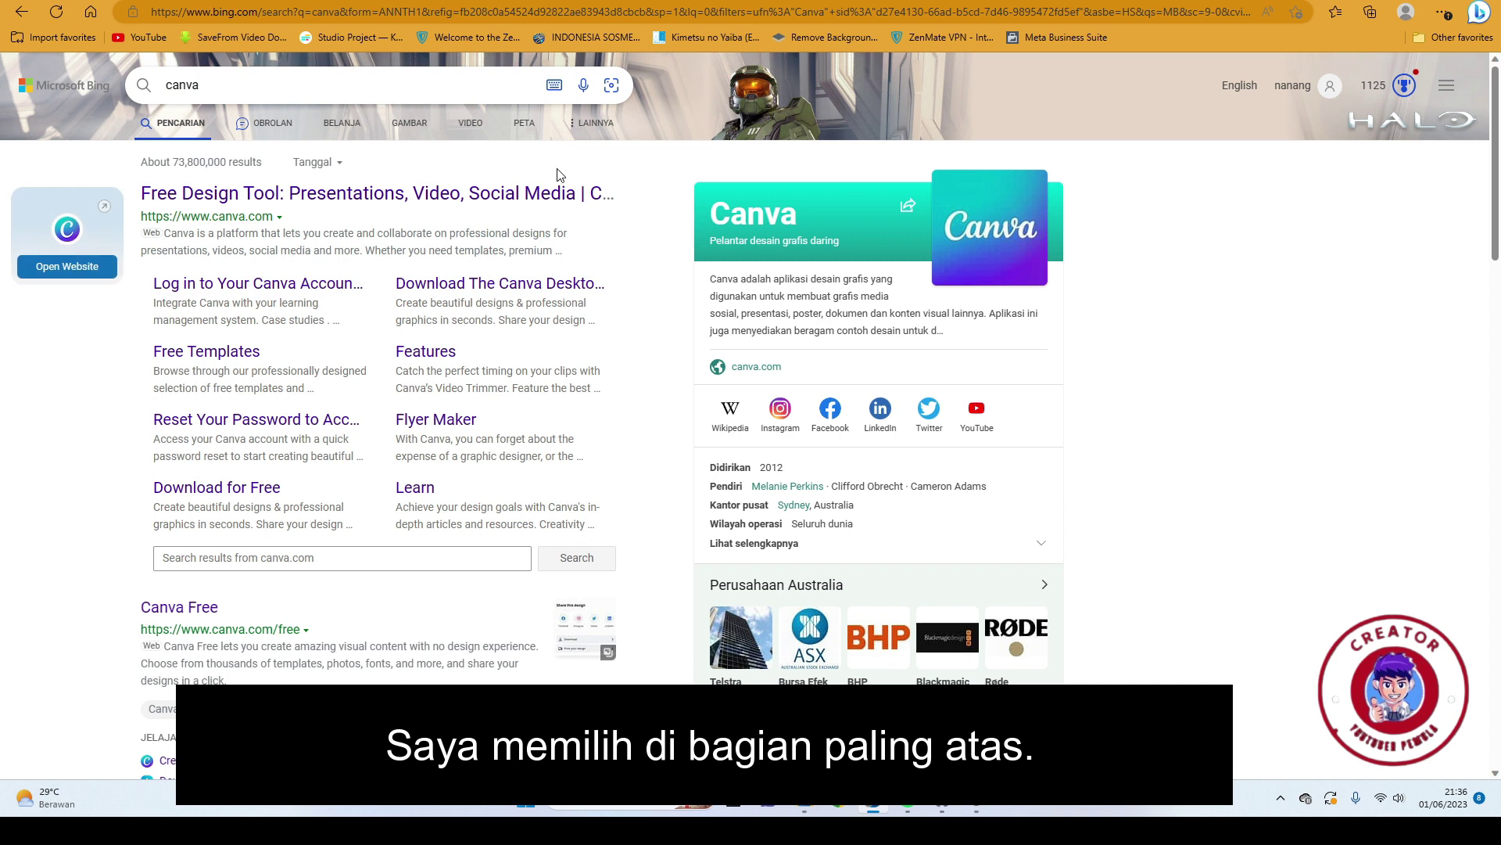
{"action": "left_click", "coordinate": [322, 197]}
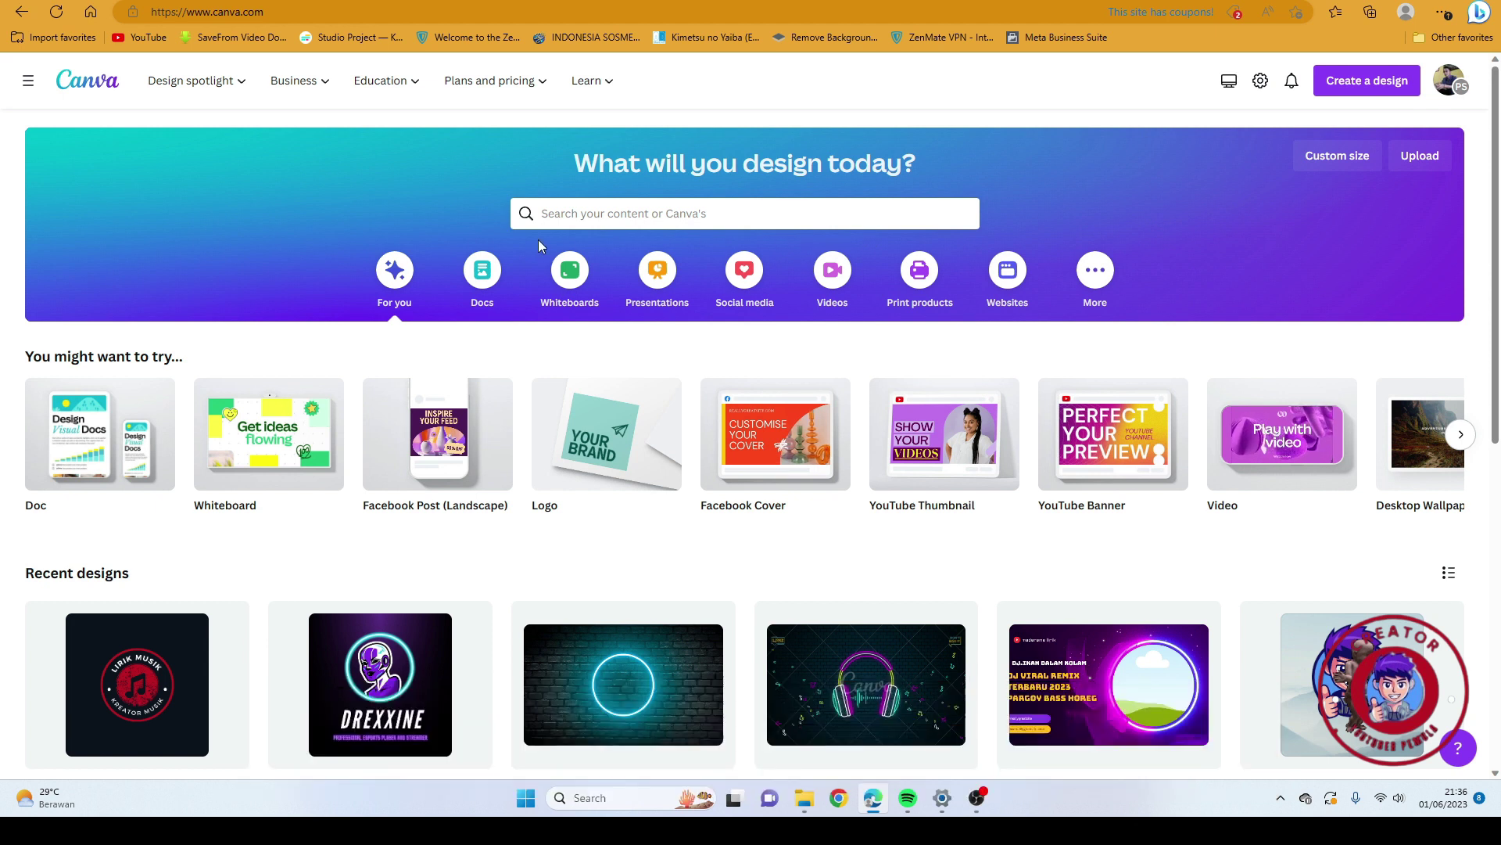
Search the Canva templates for "logo" and browse the available logo designs
{"action": "left_click", "coordinate": [623, 213]}
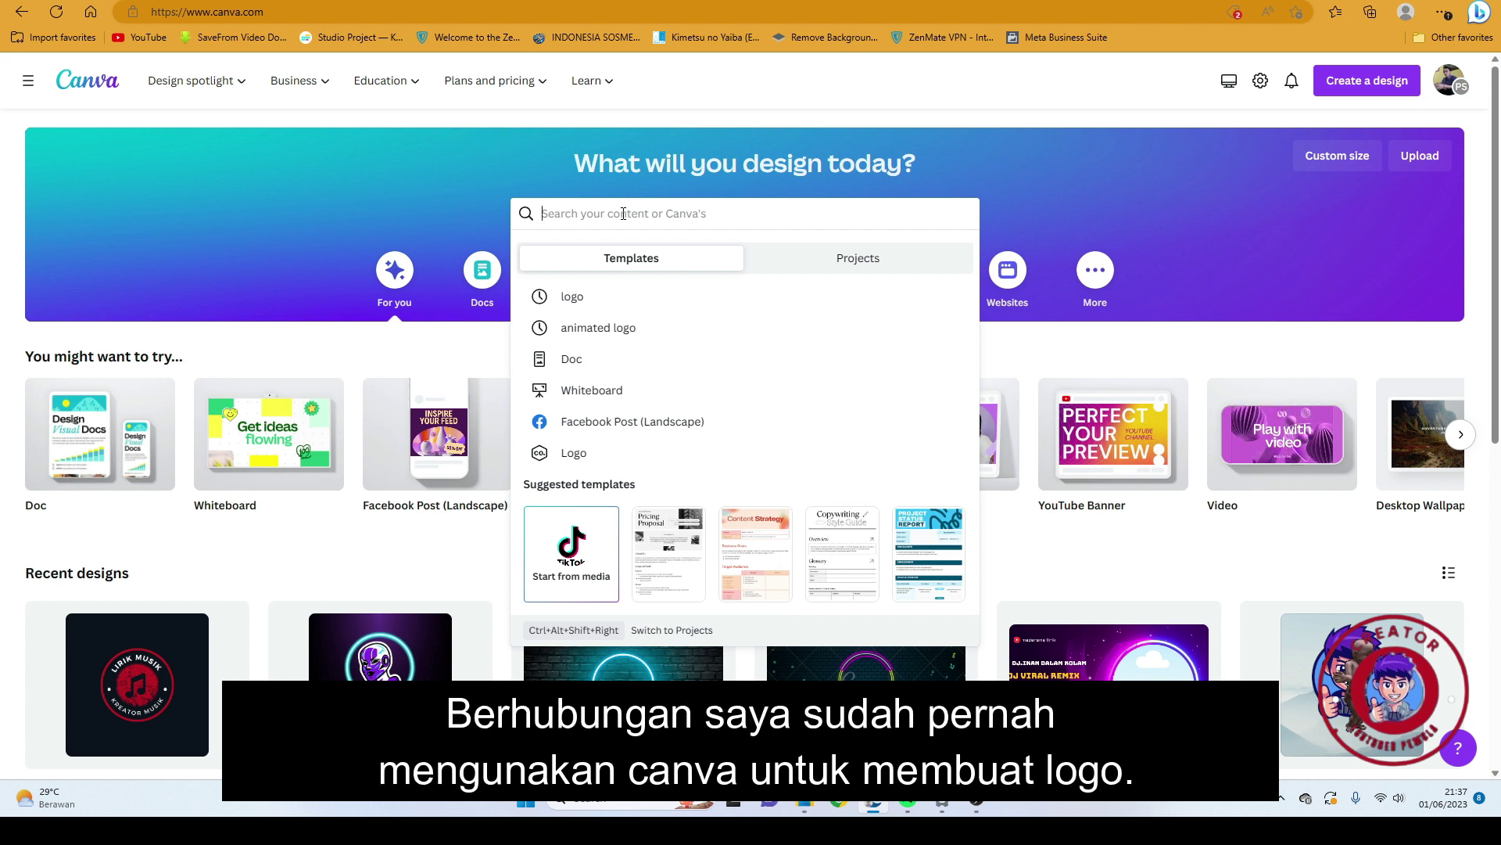
{"action": "left_click", "coordinate": [649, 300]}
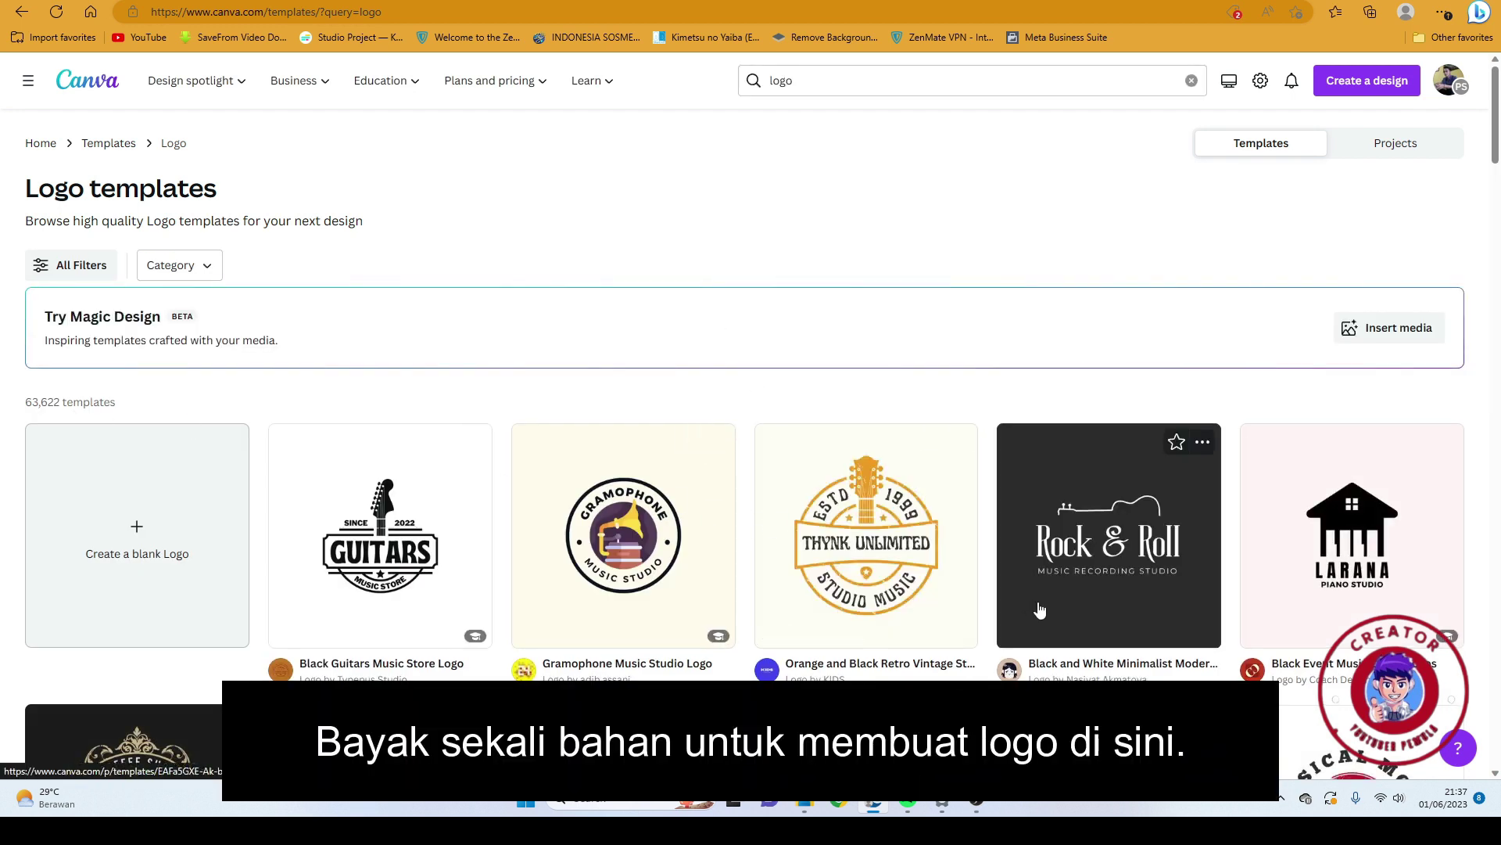
{"action": "scroll", "coordinate": [538, 556], "scroll_direction": "down", "scroll_amount": 2}
{"action": "scroll", "coordinate": [538, 556], "scroll_direction": "down", "scroll_amount": 3}
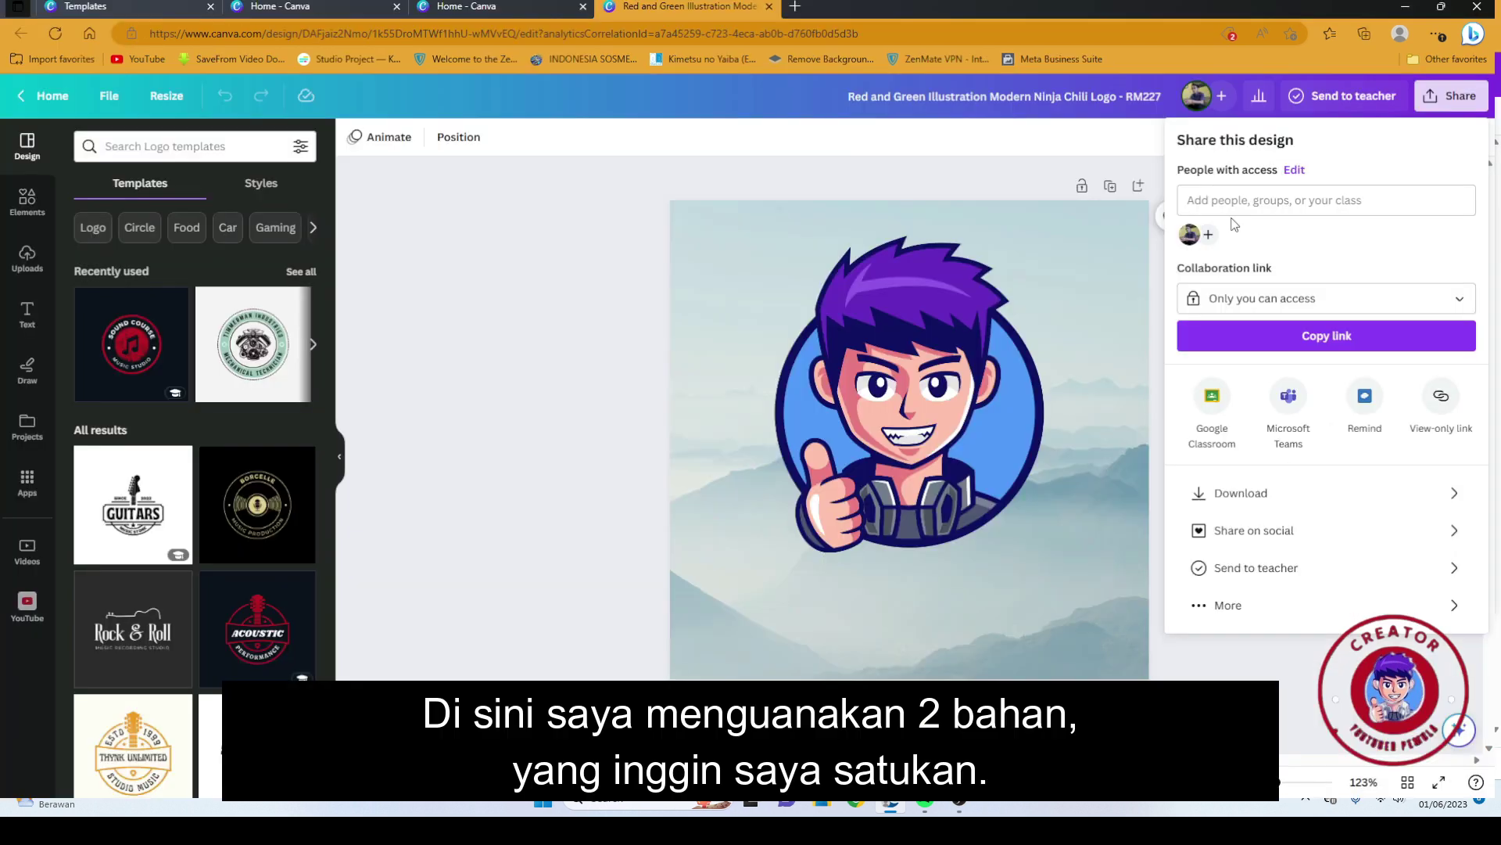
Add the dark Sound Course music studio logo template as page 2, below the purple-haired character page
{"action": "left_click", "coordinate": [164, 303]}
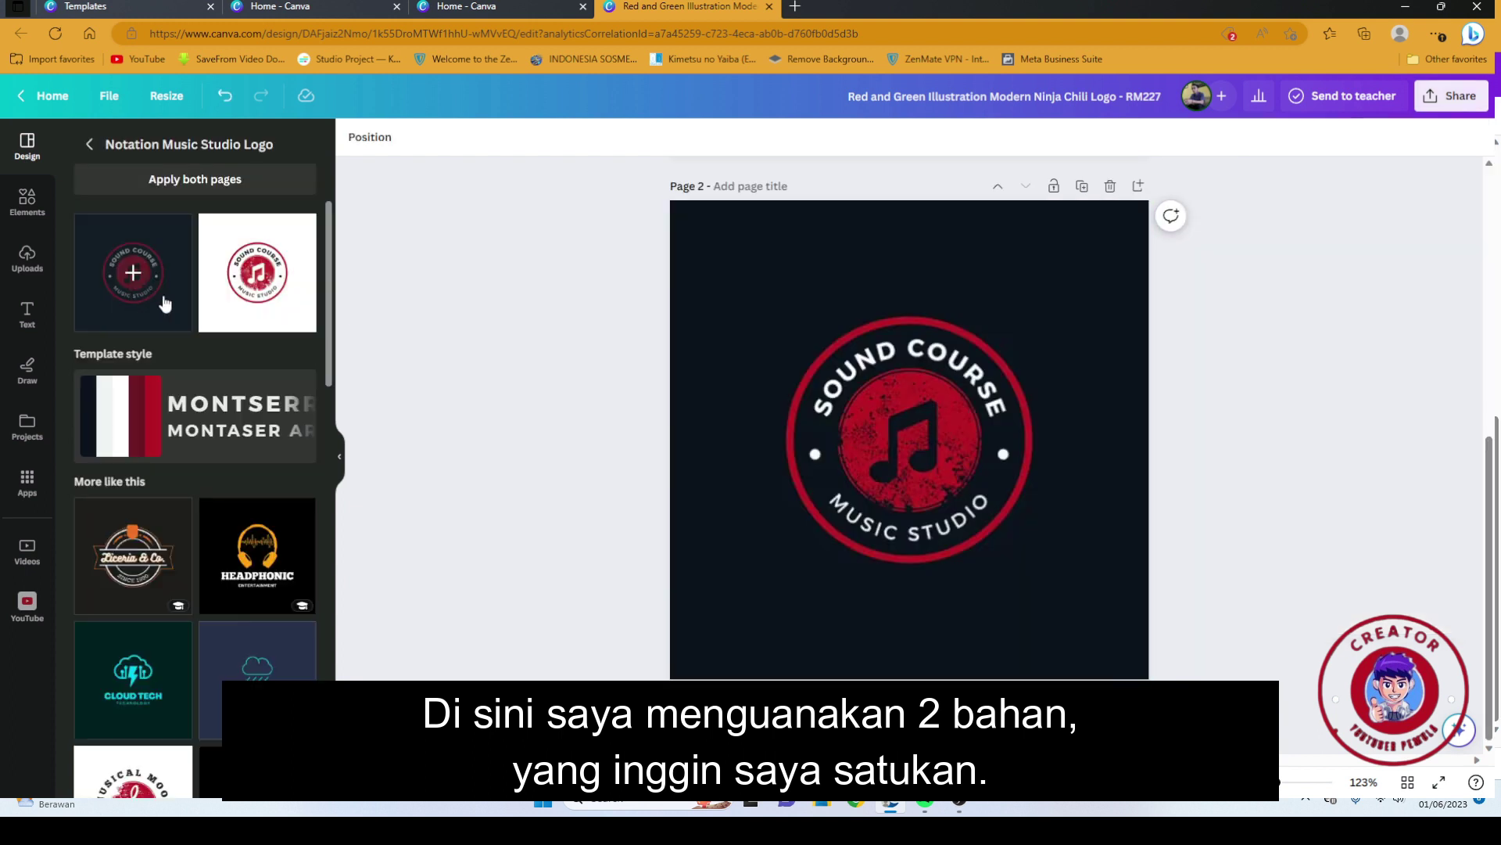
{"action": "scroll", "coordinate": [937, 432], "scroll_direction": "up", "scroll_amount": 5}
{"action": "left_click", "coordinate": [863, 381]}
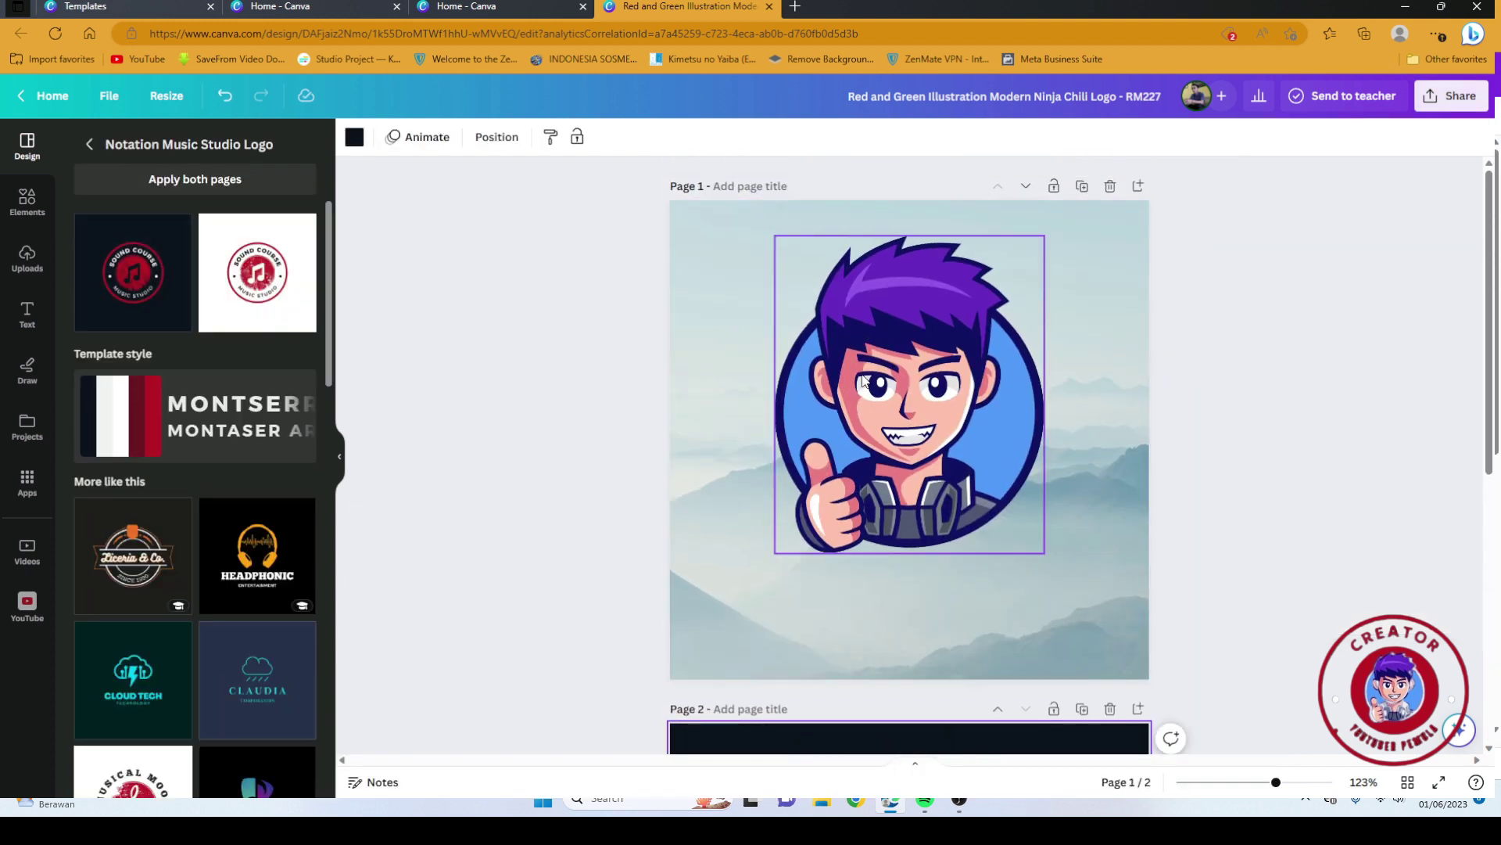
{"action": "scroll", "coordinate": [942, 461], "scroll_direction": "down", "scroll_amount": 4}
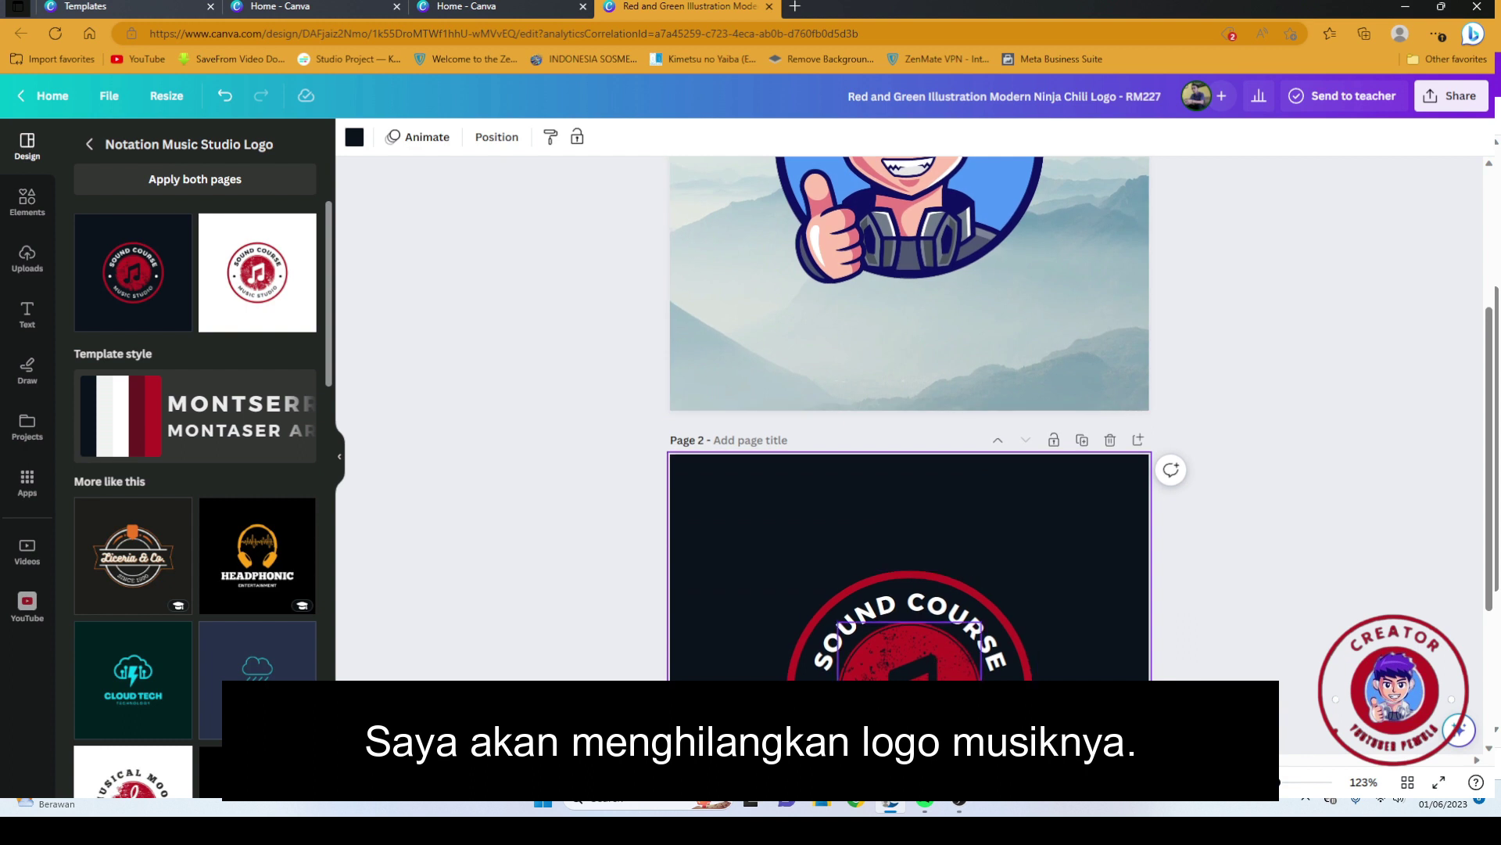
Delete the red music-note emblem from the centre of the Sound Course logo on page 2
{"action": "scroll", "coordinate": [979, 574], "scroll_direction": "down", "scroll_amount": 1}
{"action": "left_click", "coordinate": [933, 612]}
{"action": "left_click_drag", "start_coordinate": [935, 619], "coordinate": [1122, 472]}
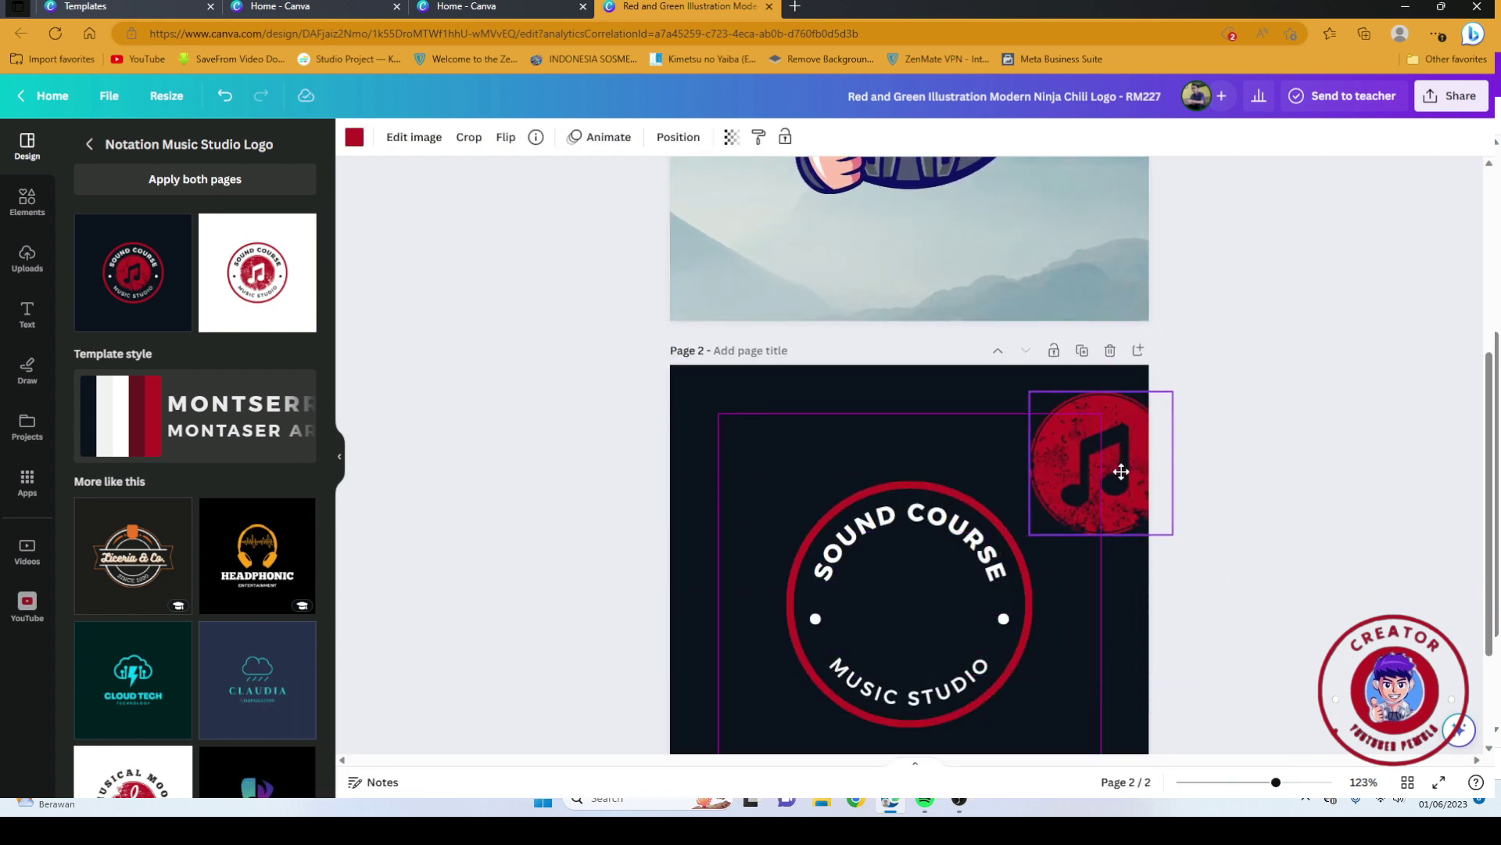
{"action": "key", "text": "Delete"}
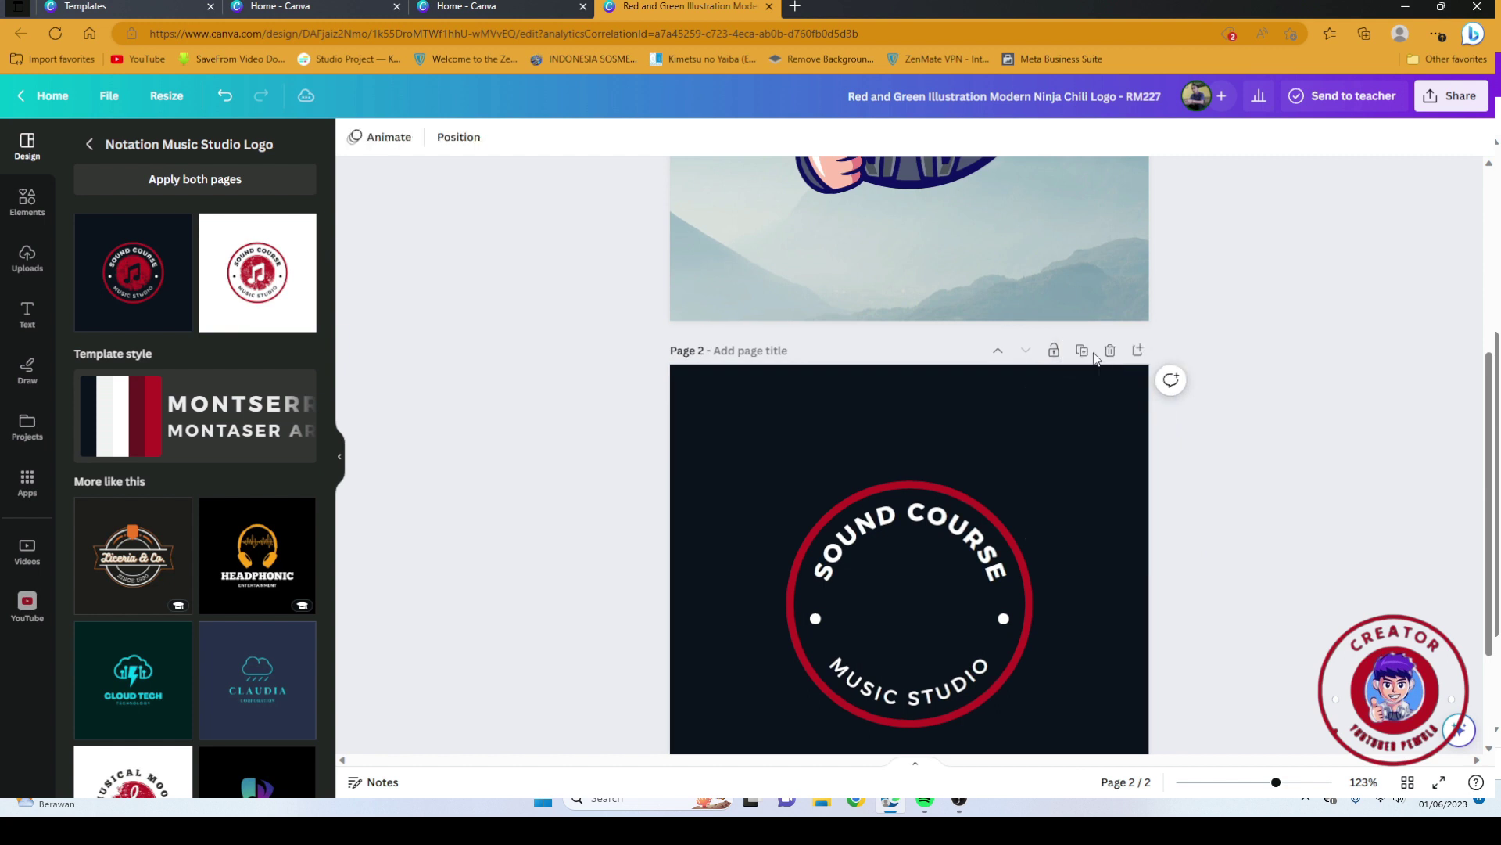
Move the purple-haired character from page 1 to page 2, shrink it, and centre it inside the red ring
{"action": "scroll", "coordinate": [1015, 302], "scroll_direction": "up", "scroll_amount": 3}
{"action": "left_click_drag", "start_coordinate": [930, 290], "coordinate": [924, 639]}
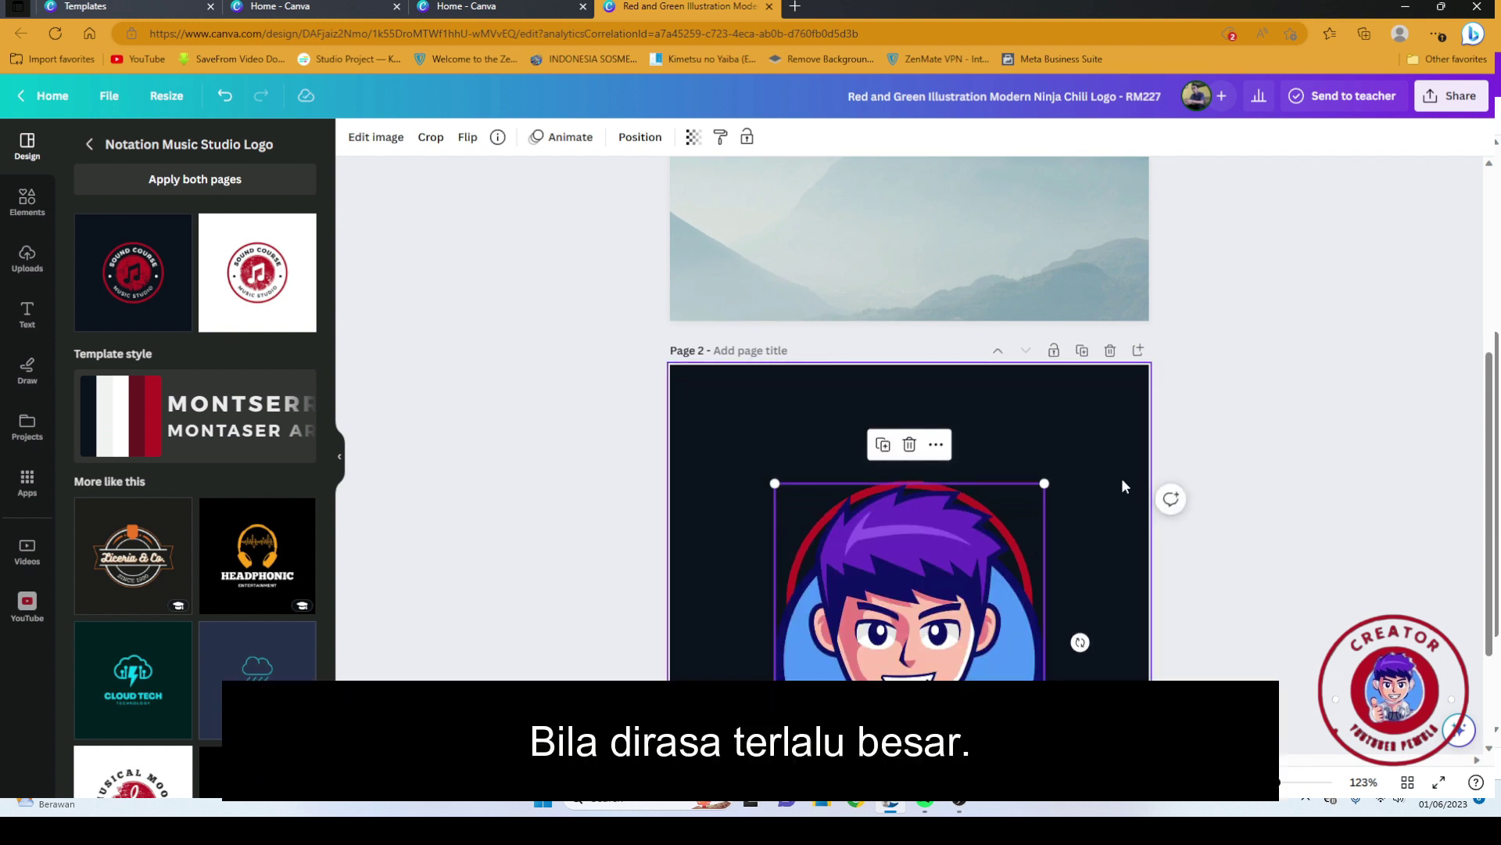
{"action": "scroll", "coordinate": [1056, 508], "scroll_direction": "down", "scroll_amount": 3}
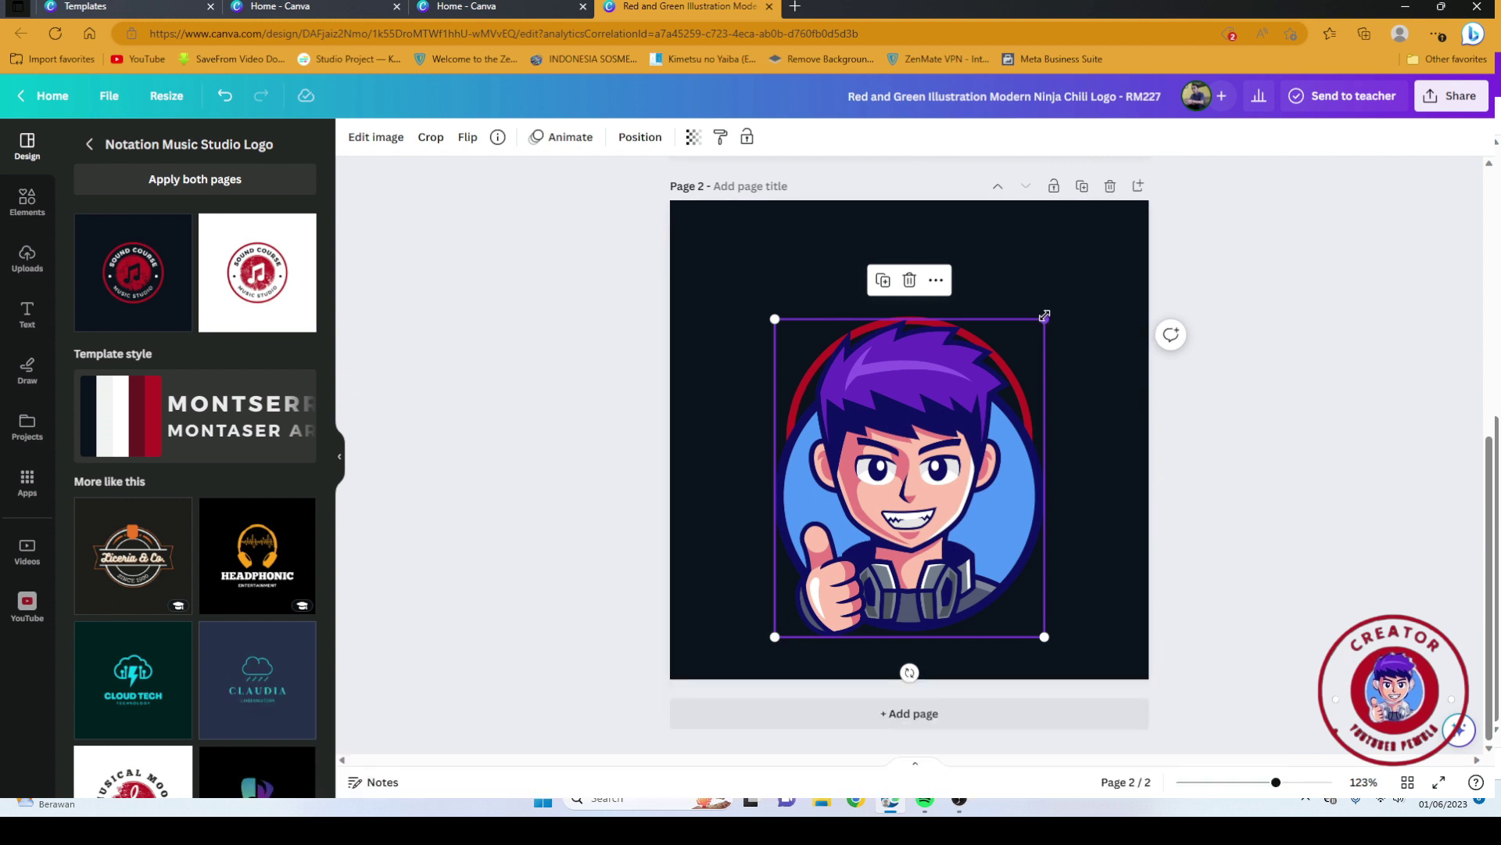
{"action": "left_click_drag", "start_coordinate": [1045, 316], "coordinate": [861, 537]}
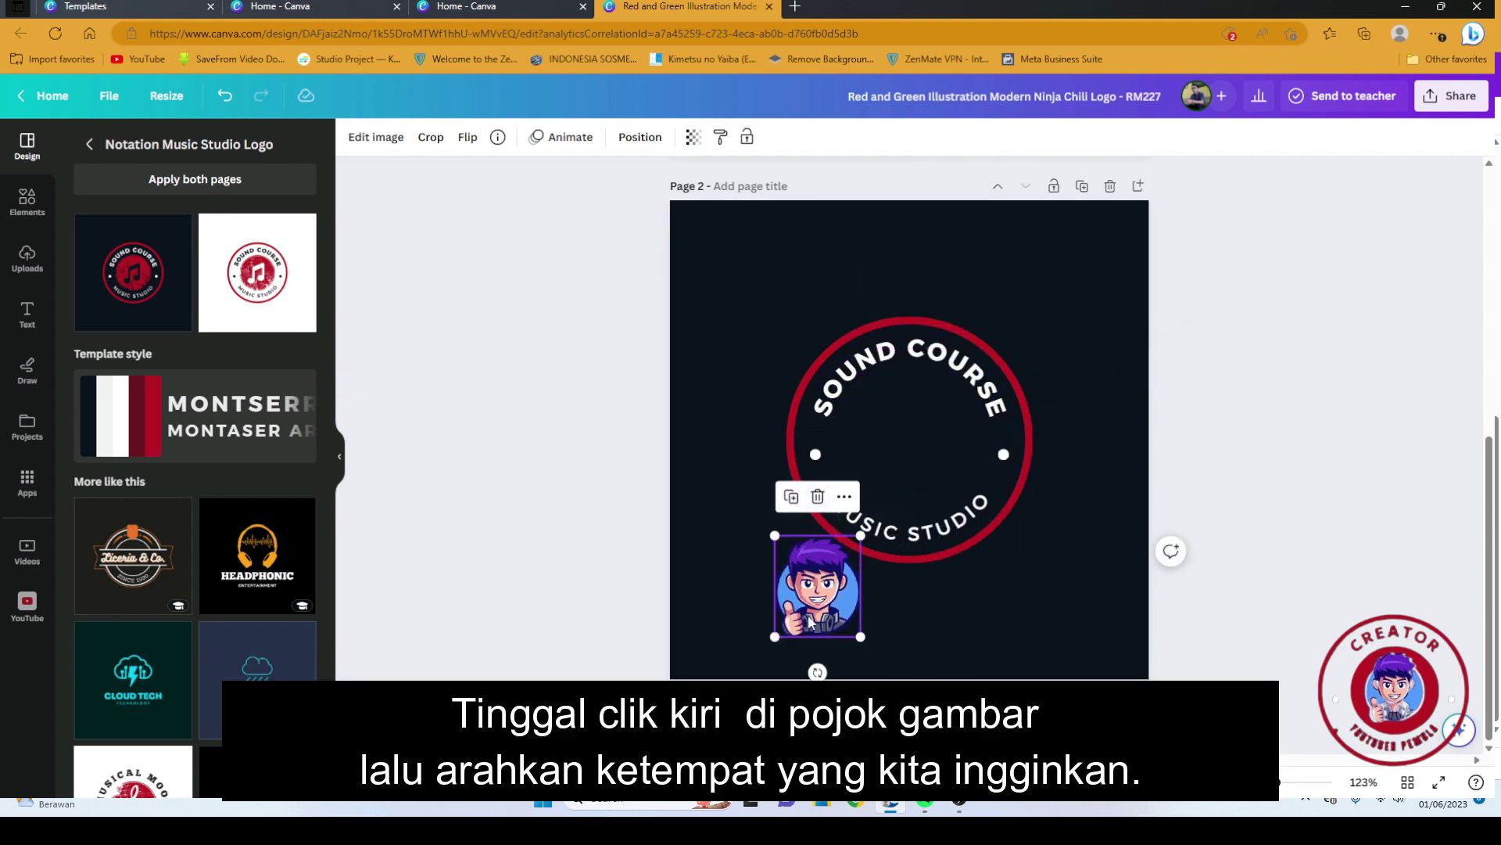
{"action": "left_click_drag", "start_coordinate": [811, 621], "coordinate": [918, 470]}
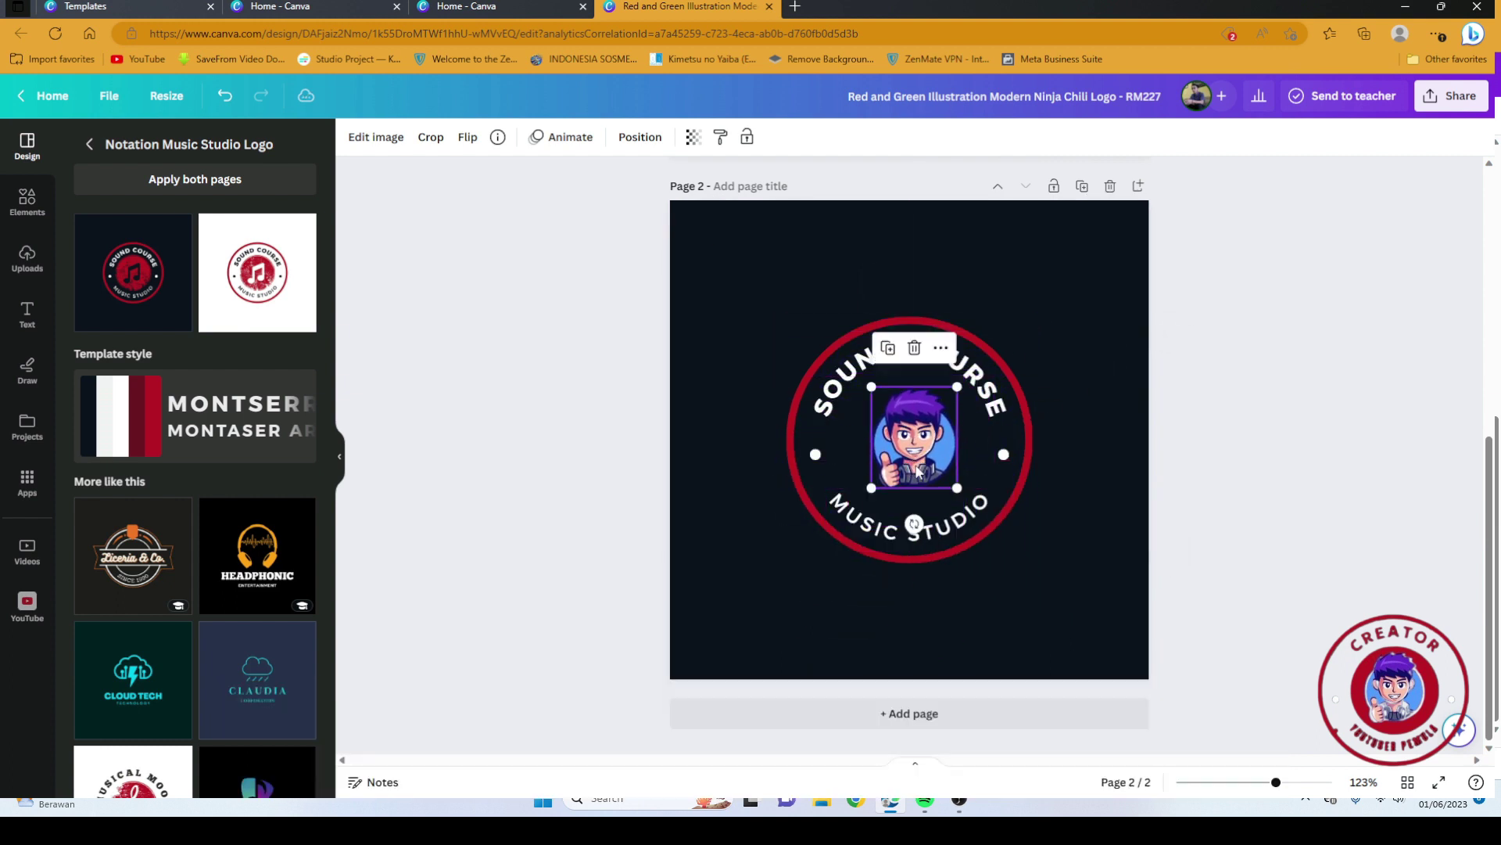
{"action": "left_click_drag", "start_coordinate": [965, 386], "coordinate": [936, 419]}
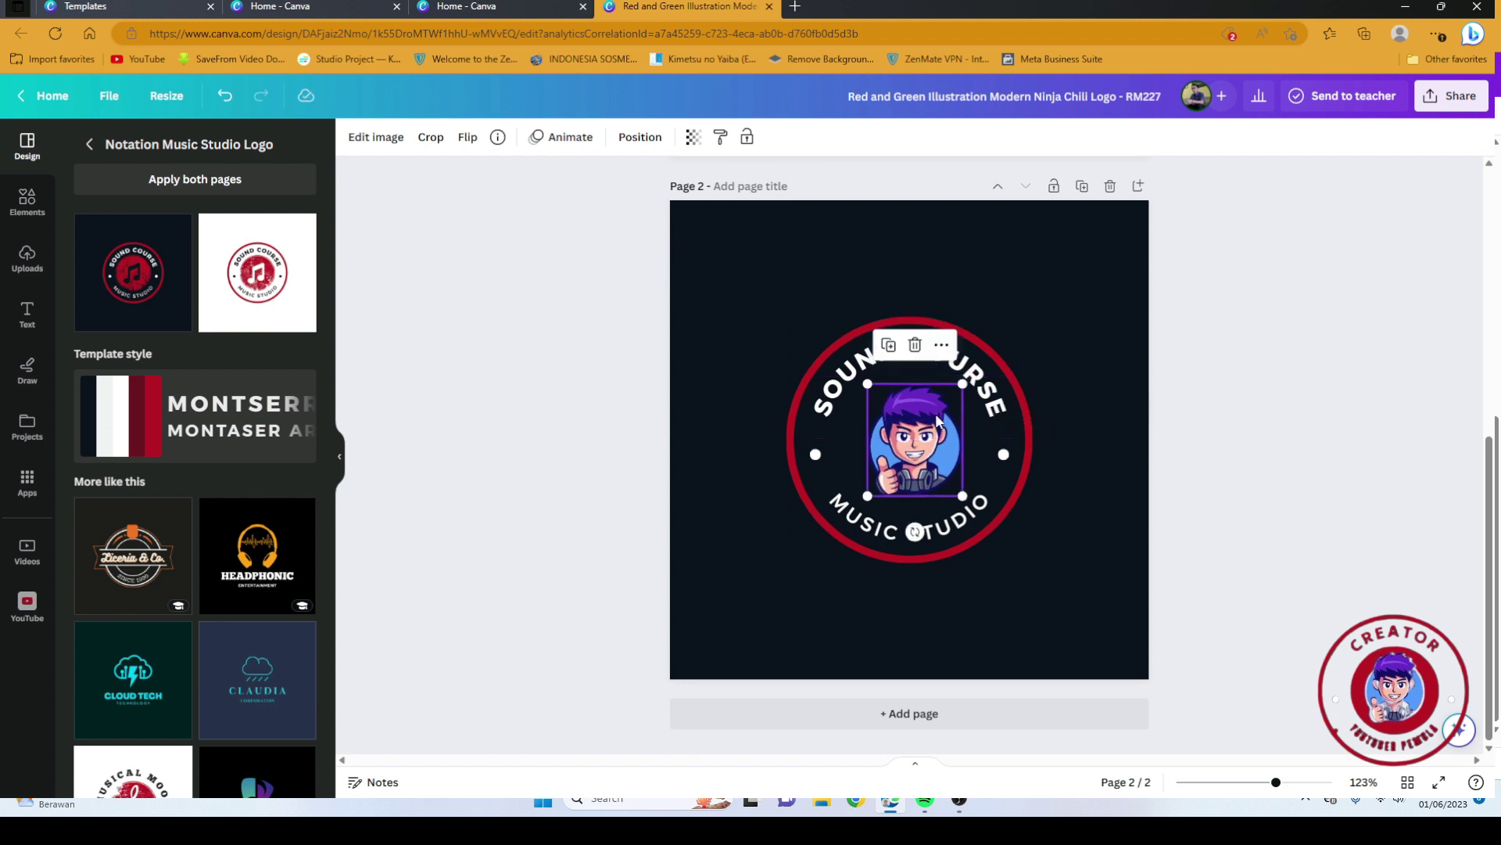
Replace the curved SOUND COURSE text on page 2 with YOTUBER PEMULA
{"action": "double_click", "coordinate": [965, 386]}
{"action": "type", "text": "Y"}
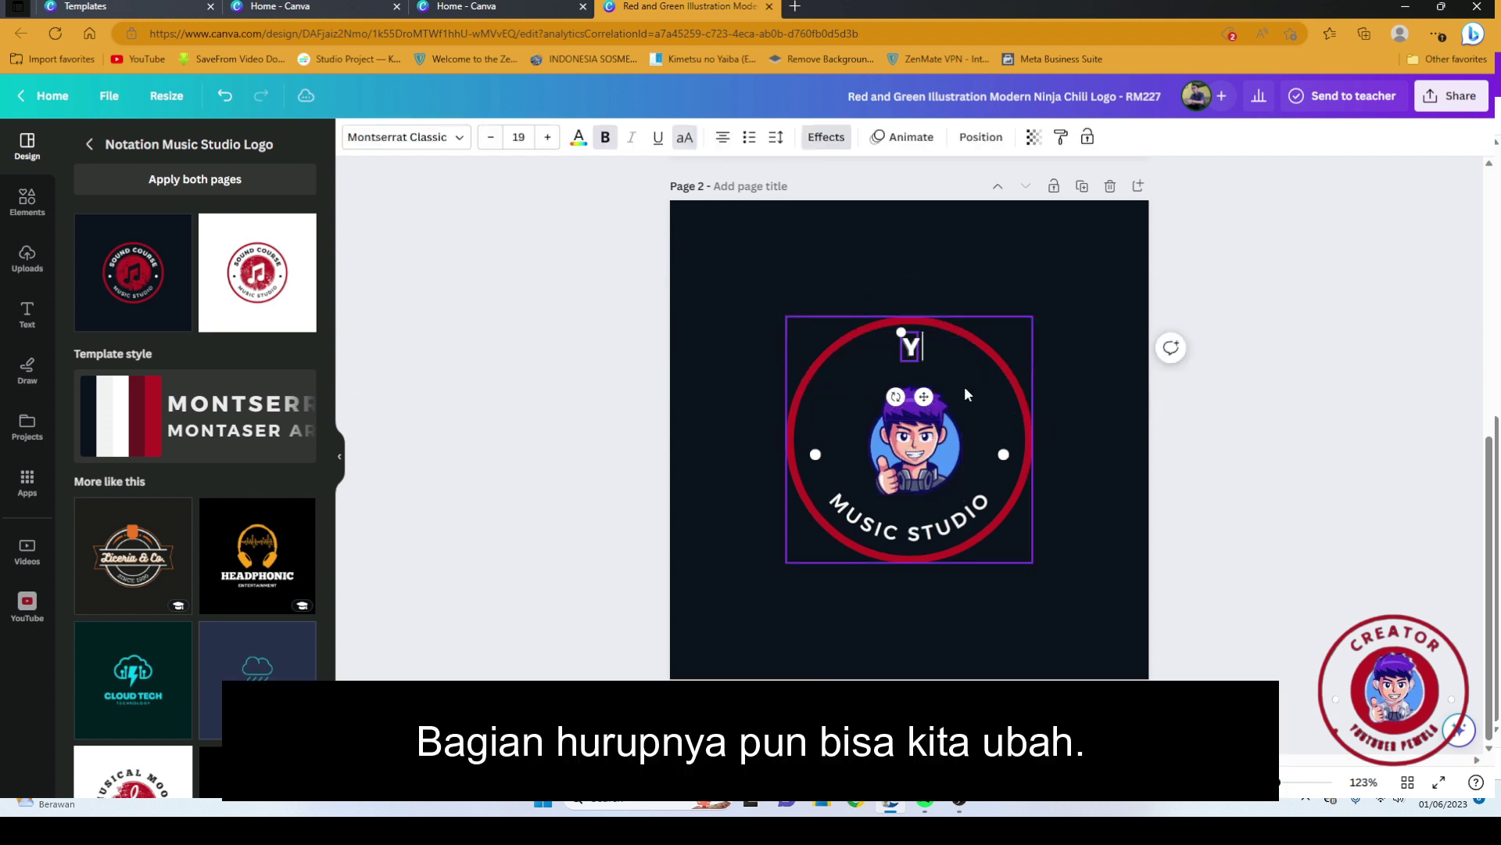
{"action": "type", "text": "OTUBER PEMULA"}
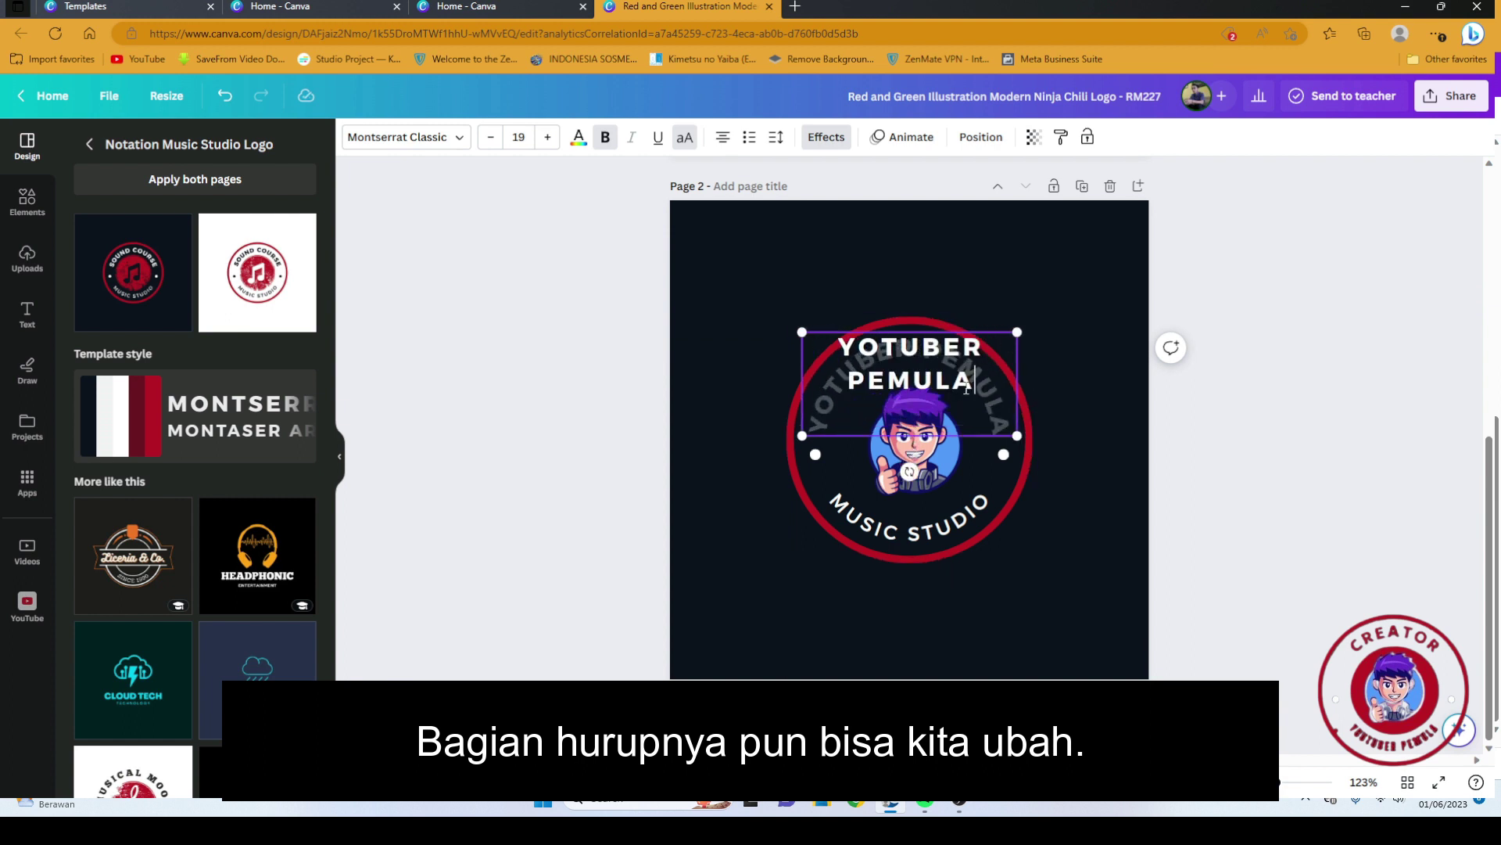
{"action": "left_click", "coordinate": [1106, 383]}
{"action": "left_click", "coordinate": [976, 529]}
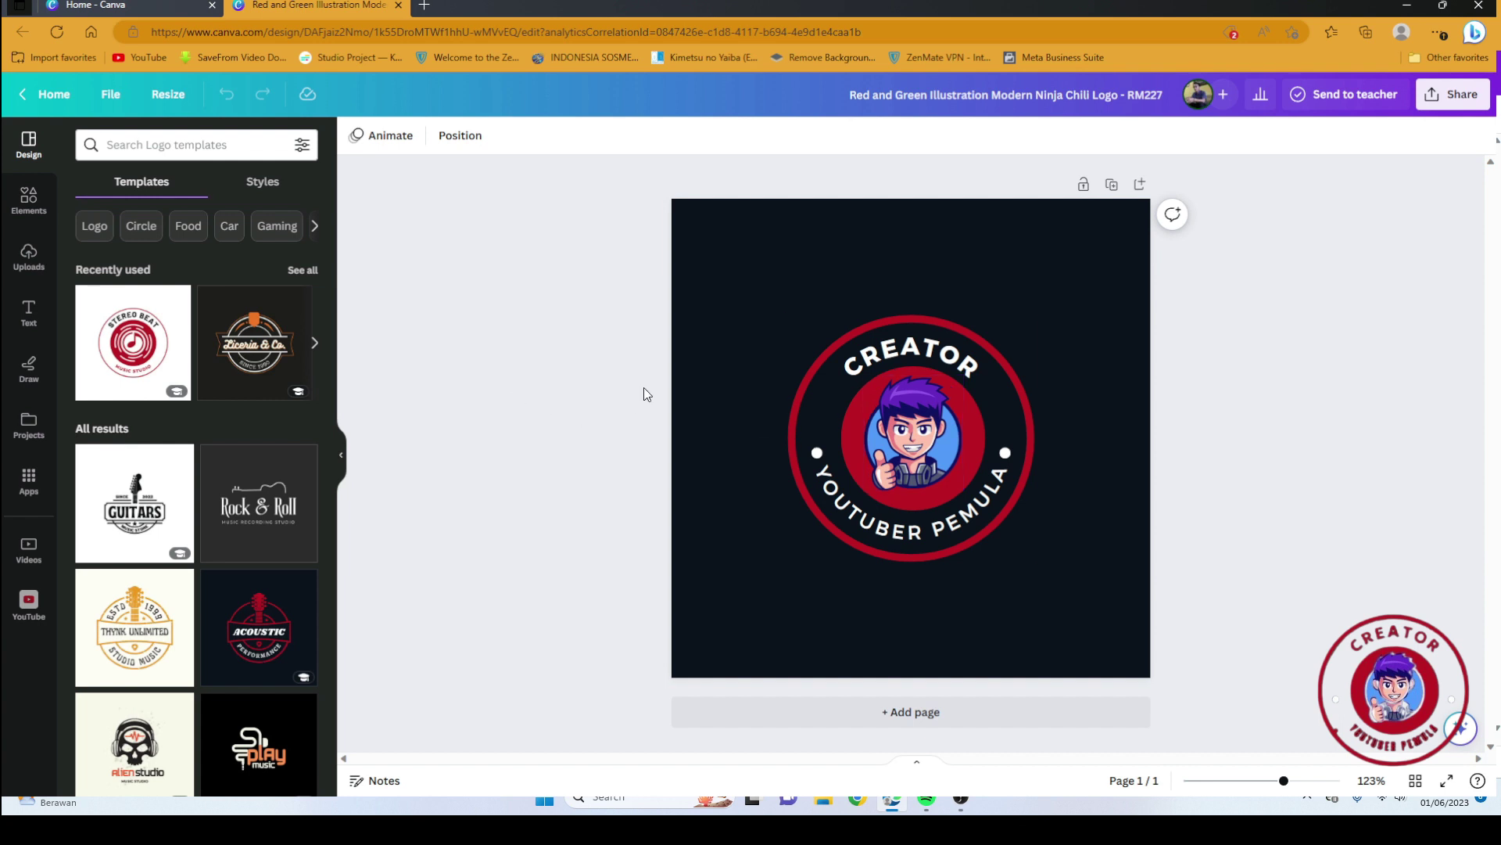
Try to recolour the curved YOUTUBER PEMULA text to red #bc1823 without highlighting its letters
{"action": "left_click", "coordinate": [881, 527]}
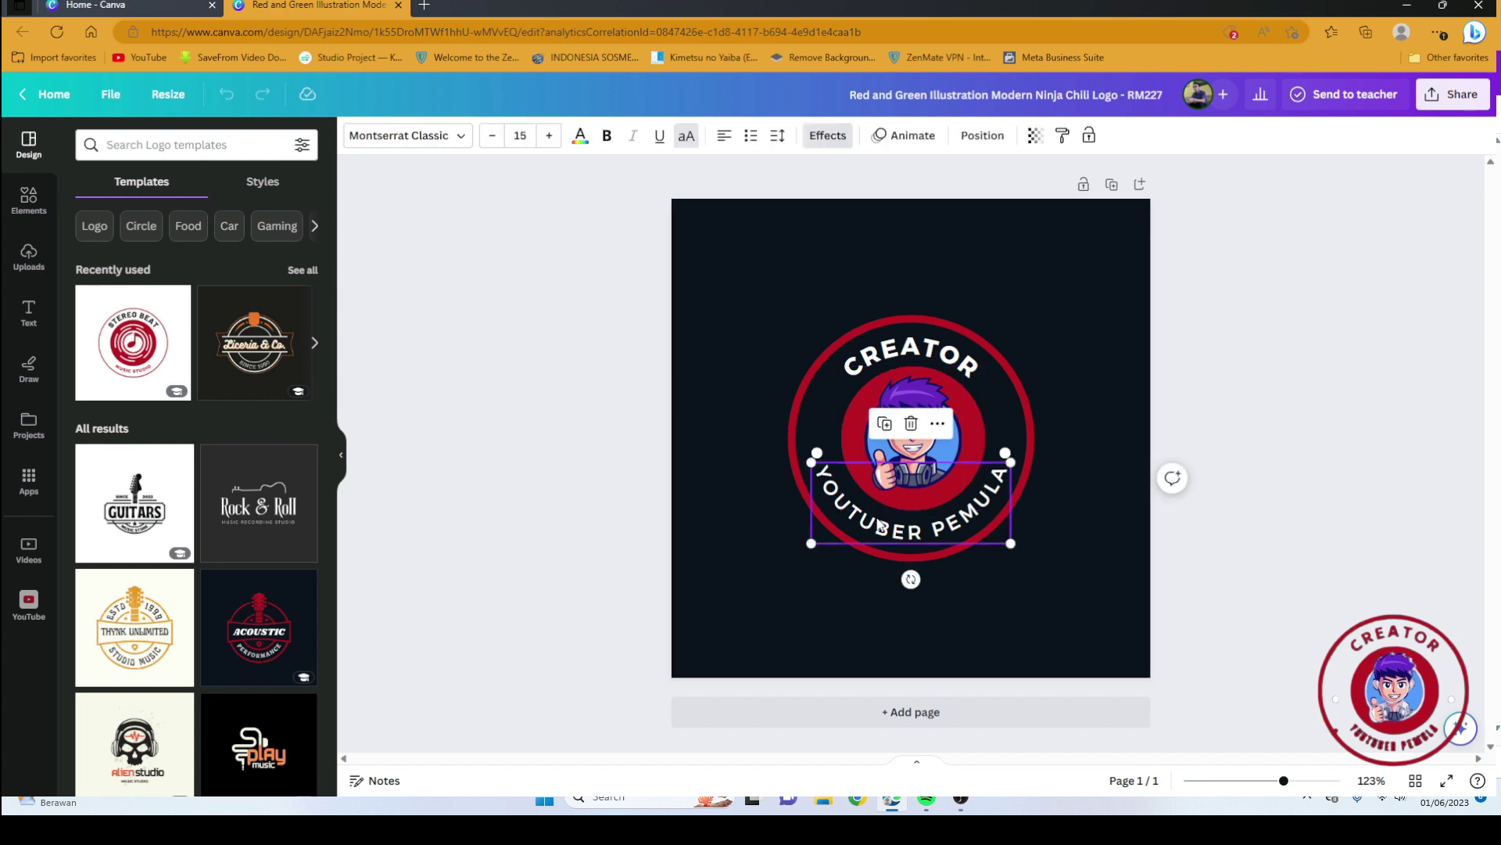
{"action": "left_click", "coordinate": [879, 524]}
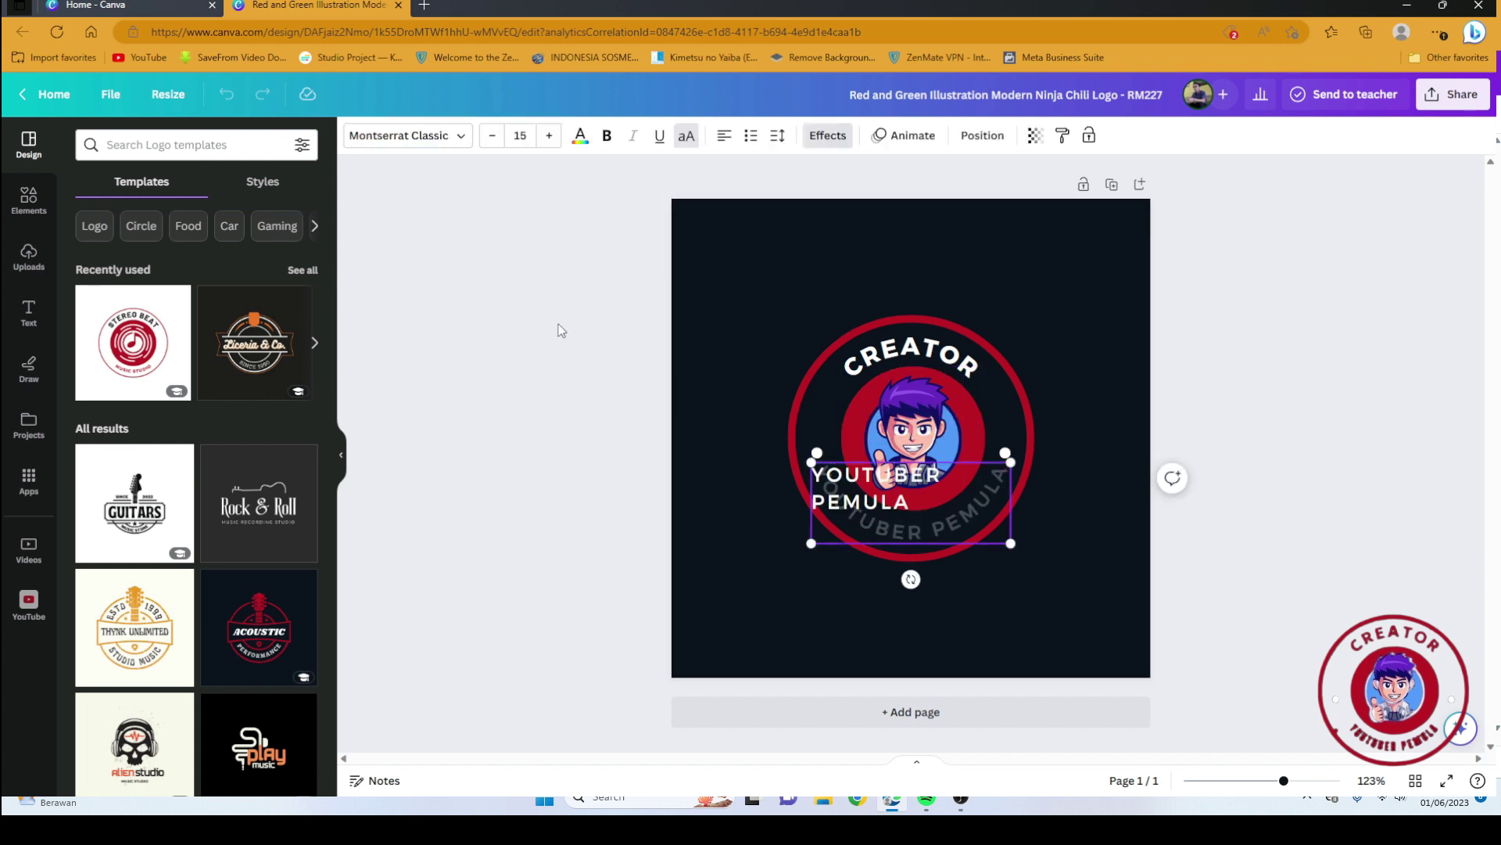
{"action": "left_click", "coordinate": [581, 139]}
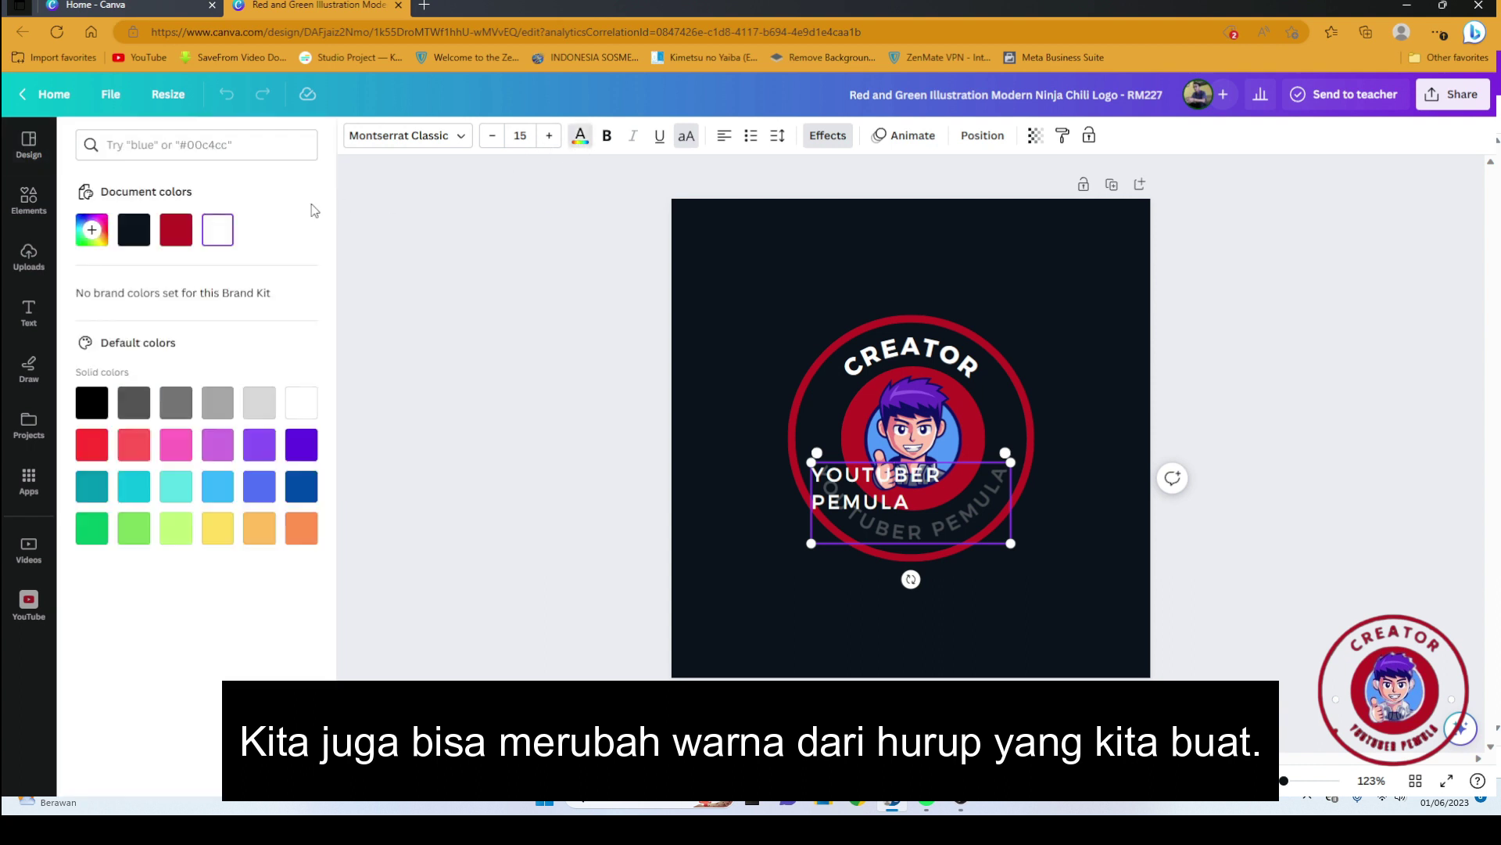
{"action": "left_click", "coordinate": [172, 231]}
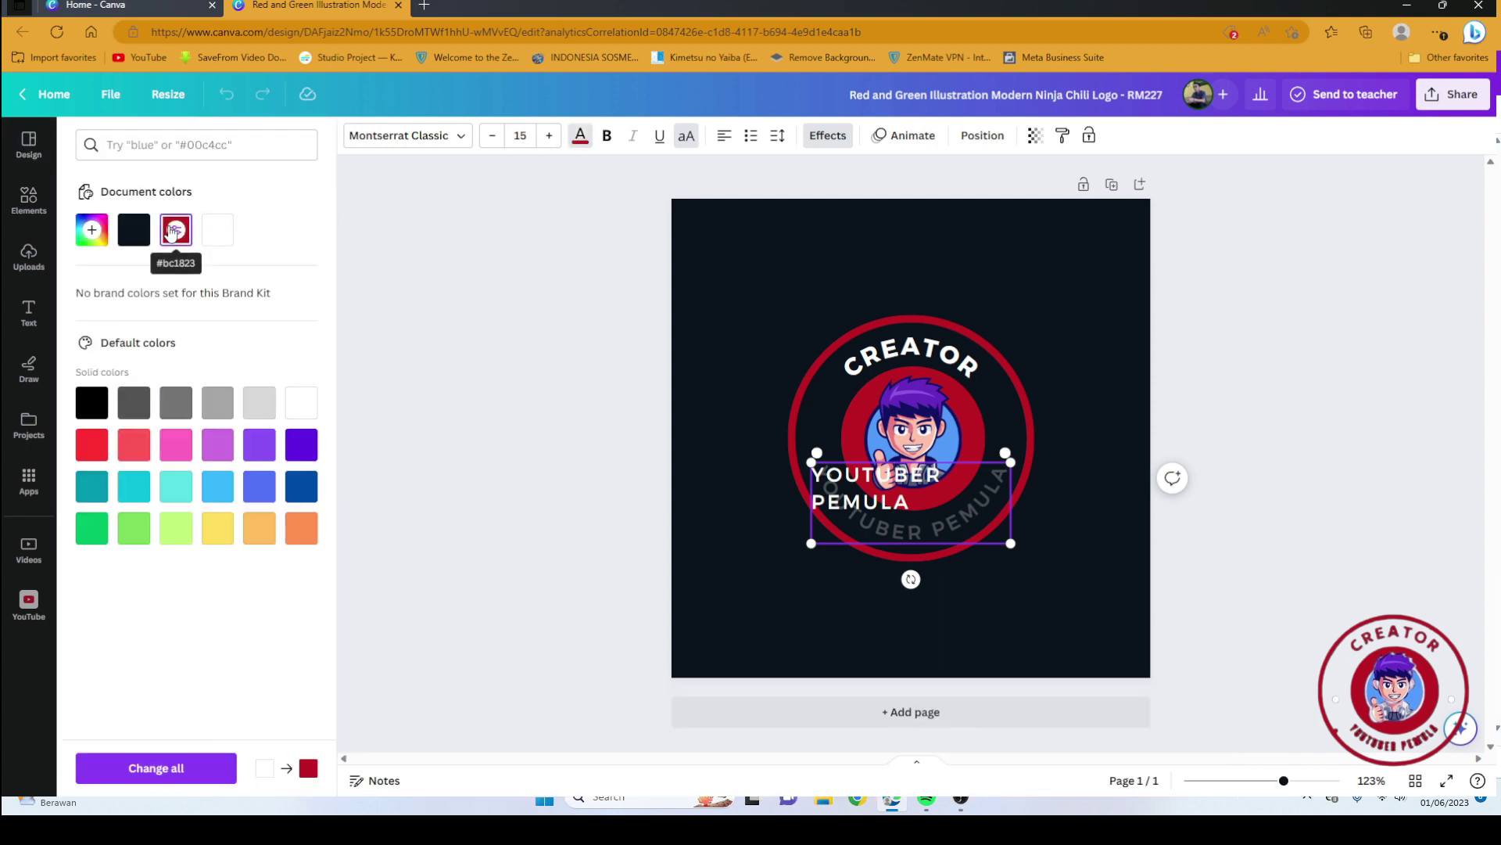
{"action": "left_click", "coordinate": [738, 440]}
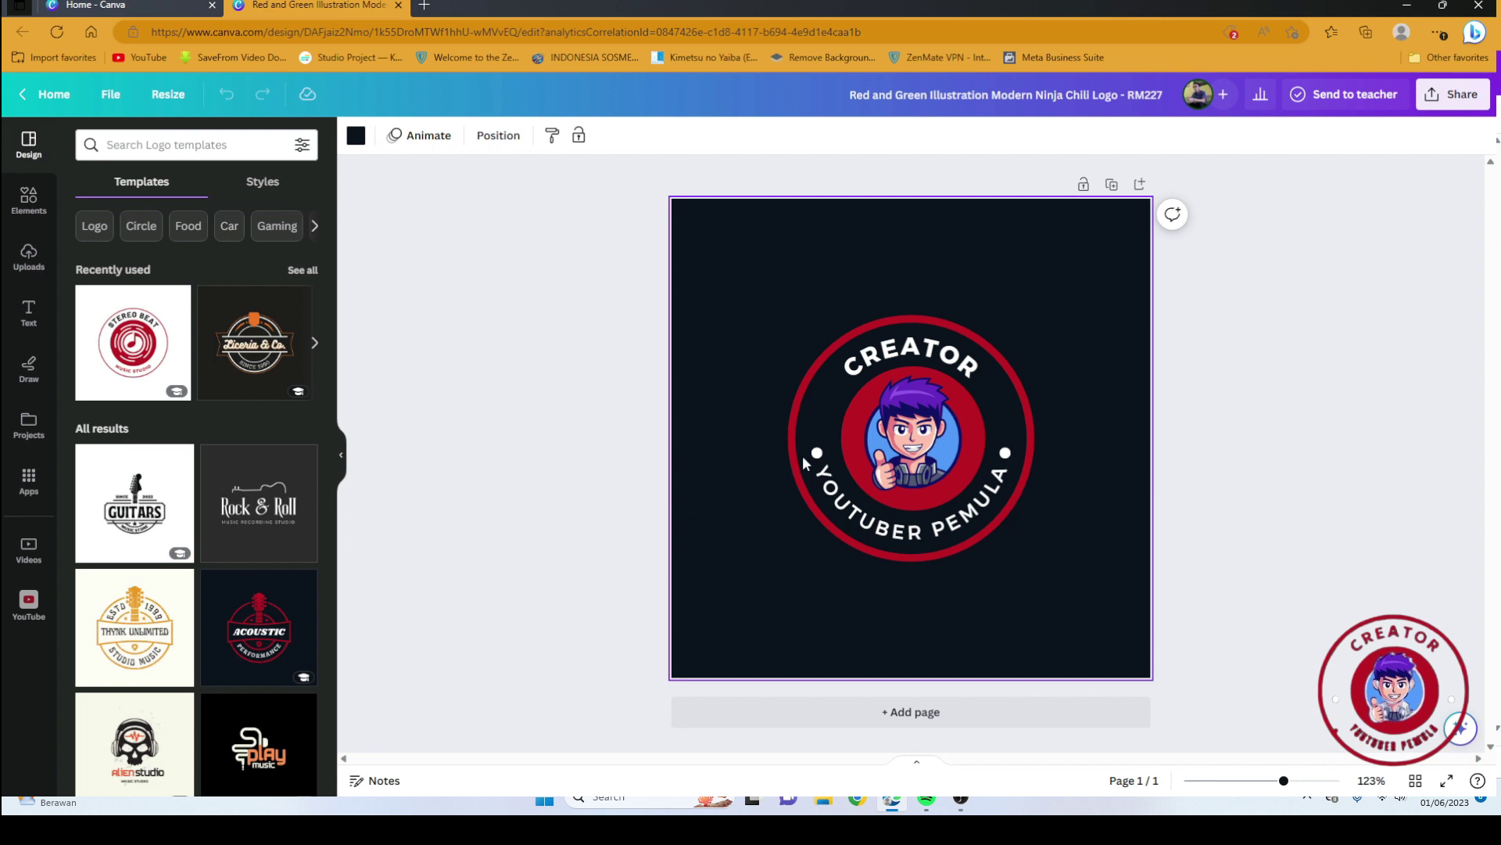
Highlight all of the YOUTUBER PEMULA lettering and set its colour to red #bc1823
{"action": "left_click", "coordinate": [987, 521]}
{"action": "left_click", "coordinate": [984, 514]}
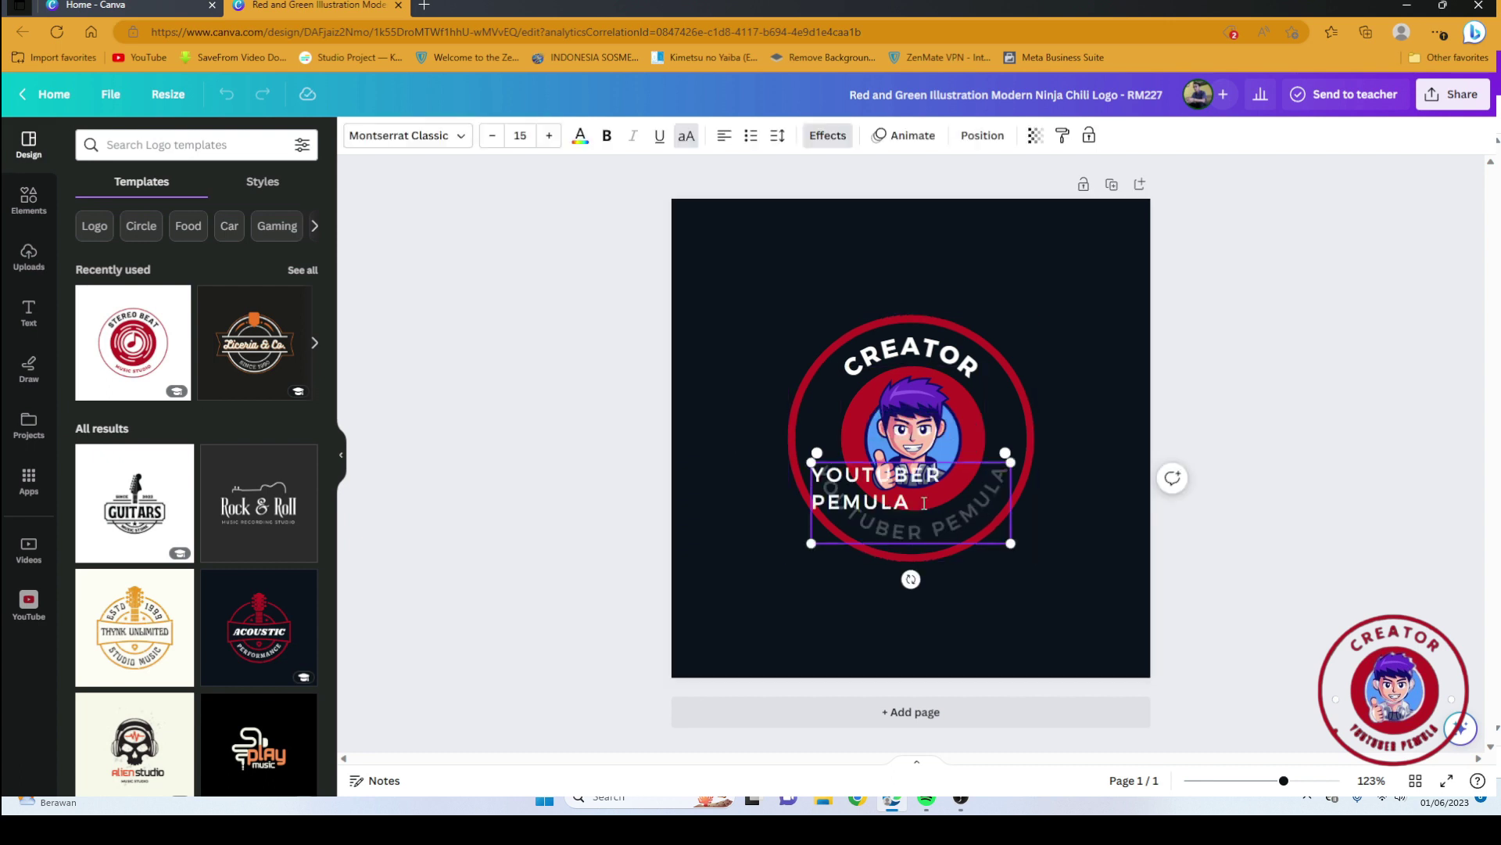
{"action": "left_click_drag", "start_coordinate": [911, 503], "coordinate": [813, 465]}
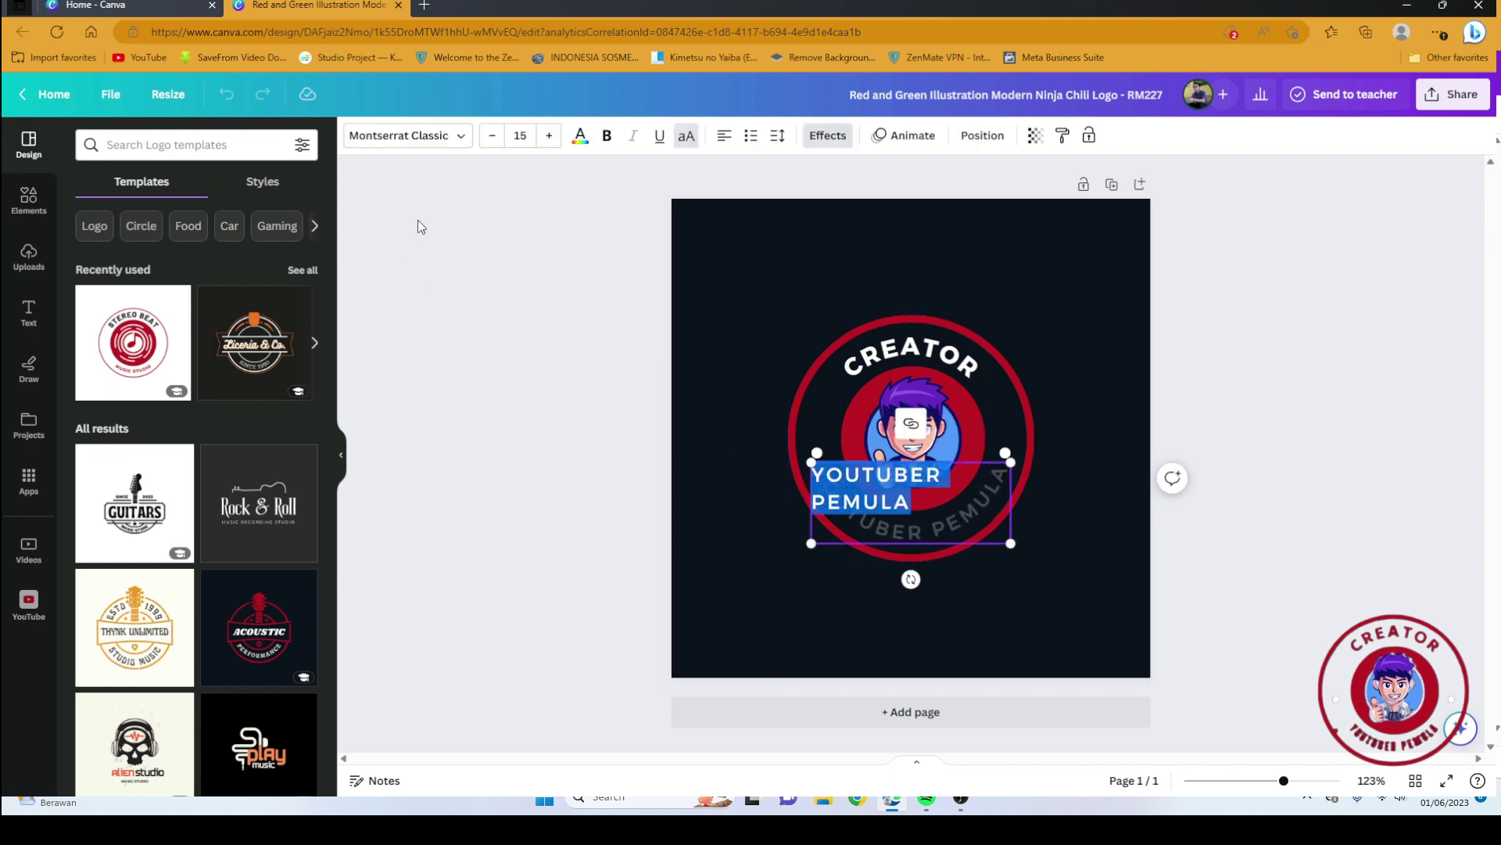
{"action": "left_click", "coordinate": [580, 137]}
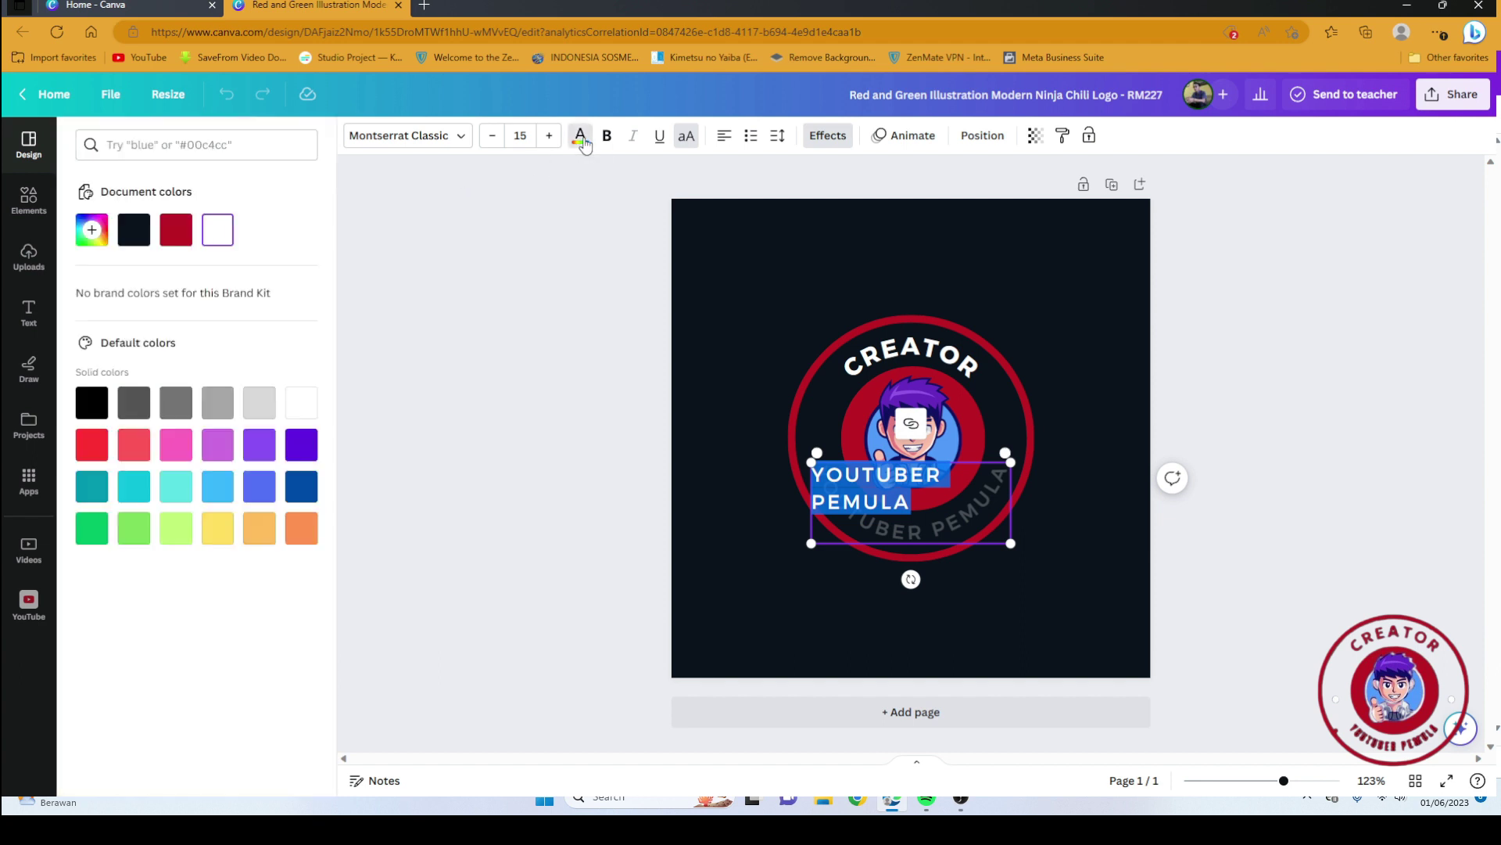
{"action": "left_click", "coordinate": [176, 231]}
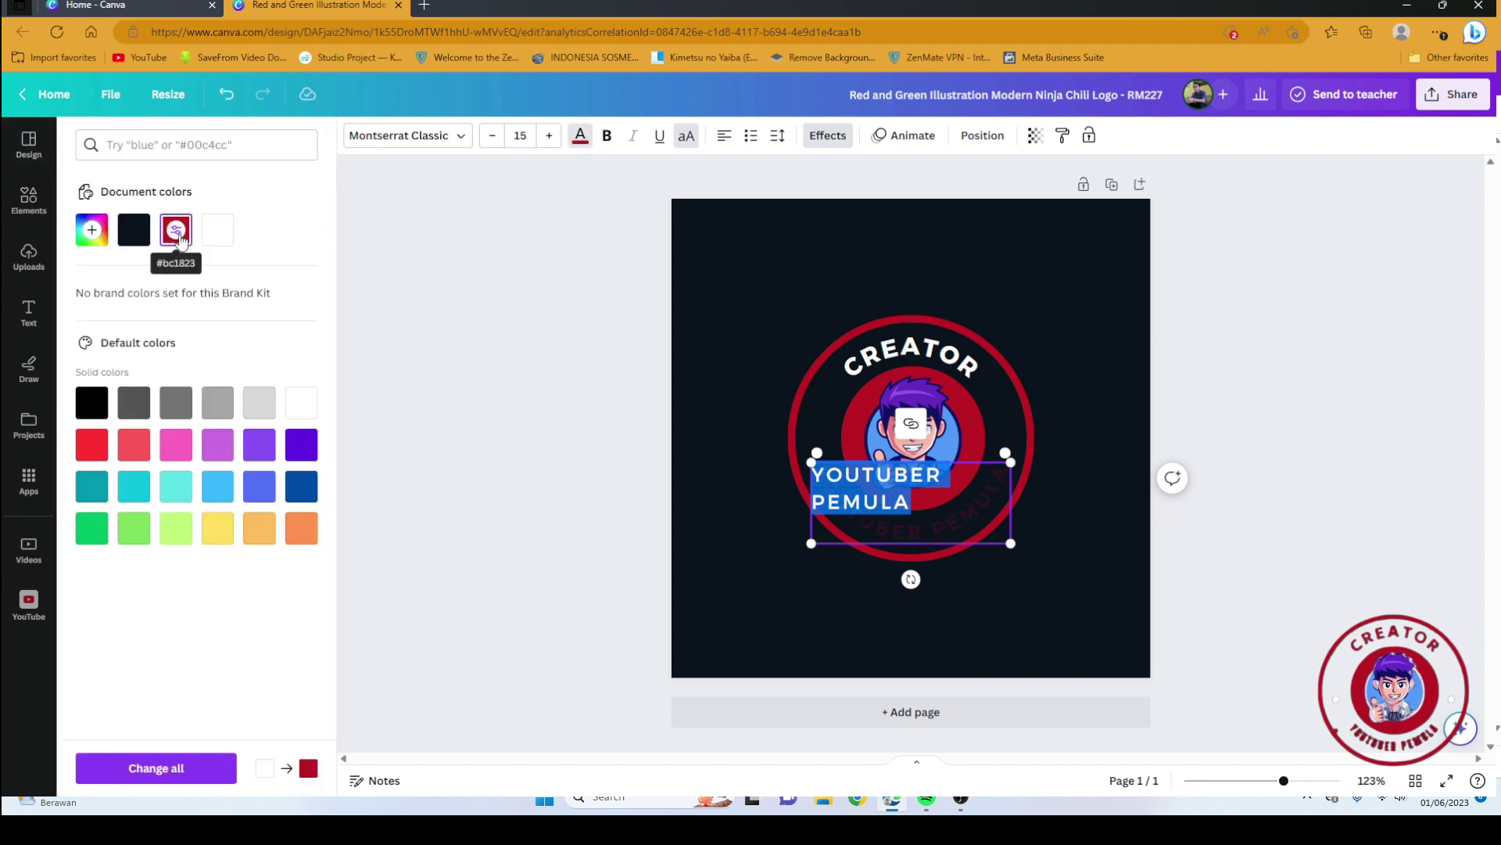
{"action": "left_click", "coordinate": [739, 555]}
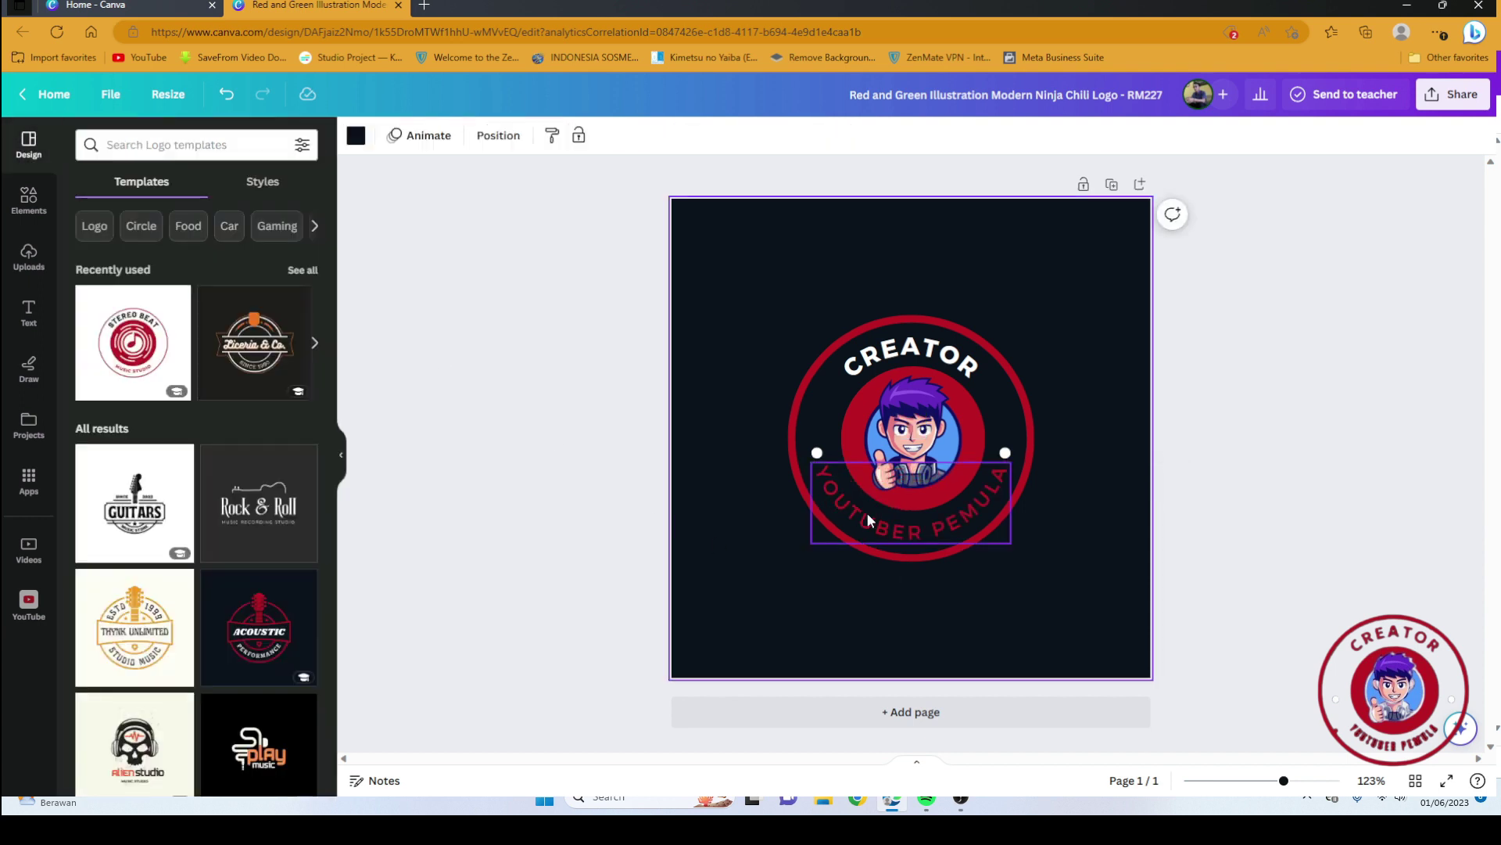
Nudge the curved CREATOR text slightly within the upper part of the red ring
{"action": "left_click", "coordinate": [938, 348]}
{"action": "left_click", "coordinate": [941, 348]}
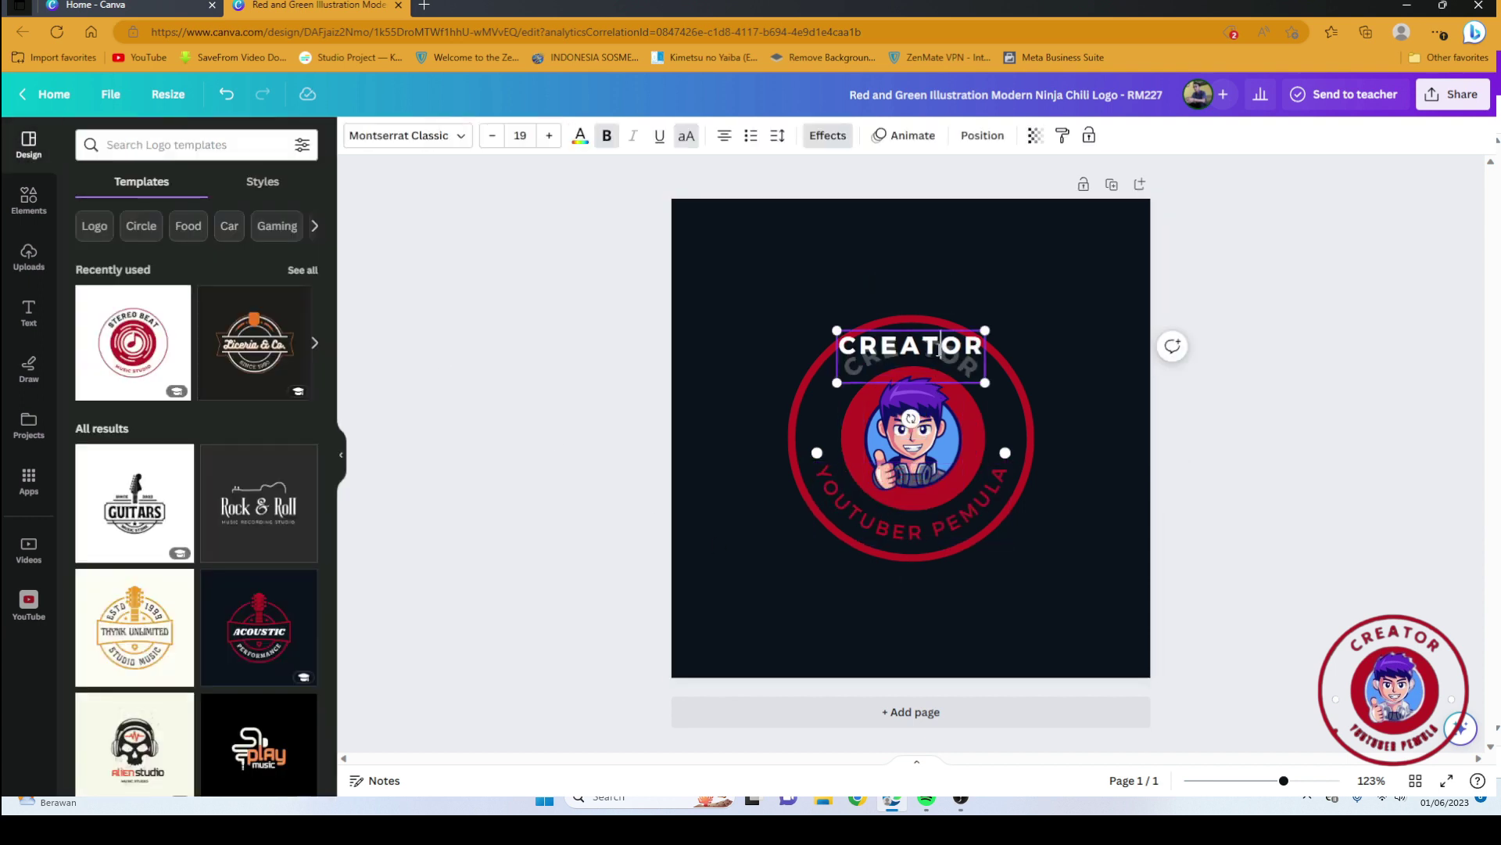
{"action": "left_click", "coordinate": [804, 357]}
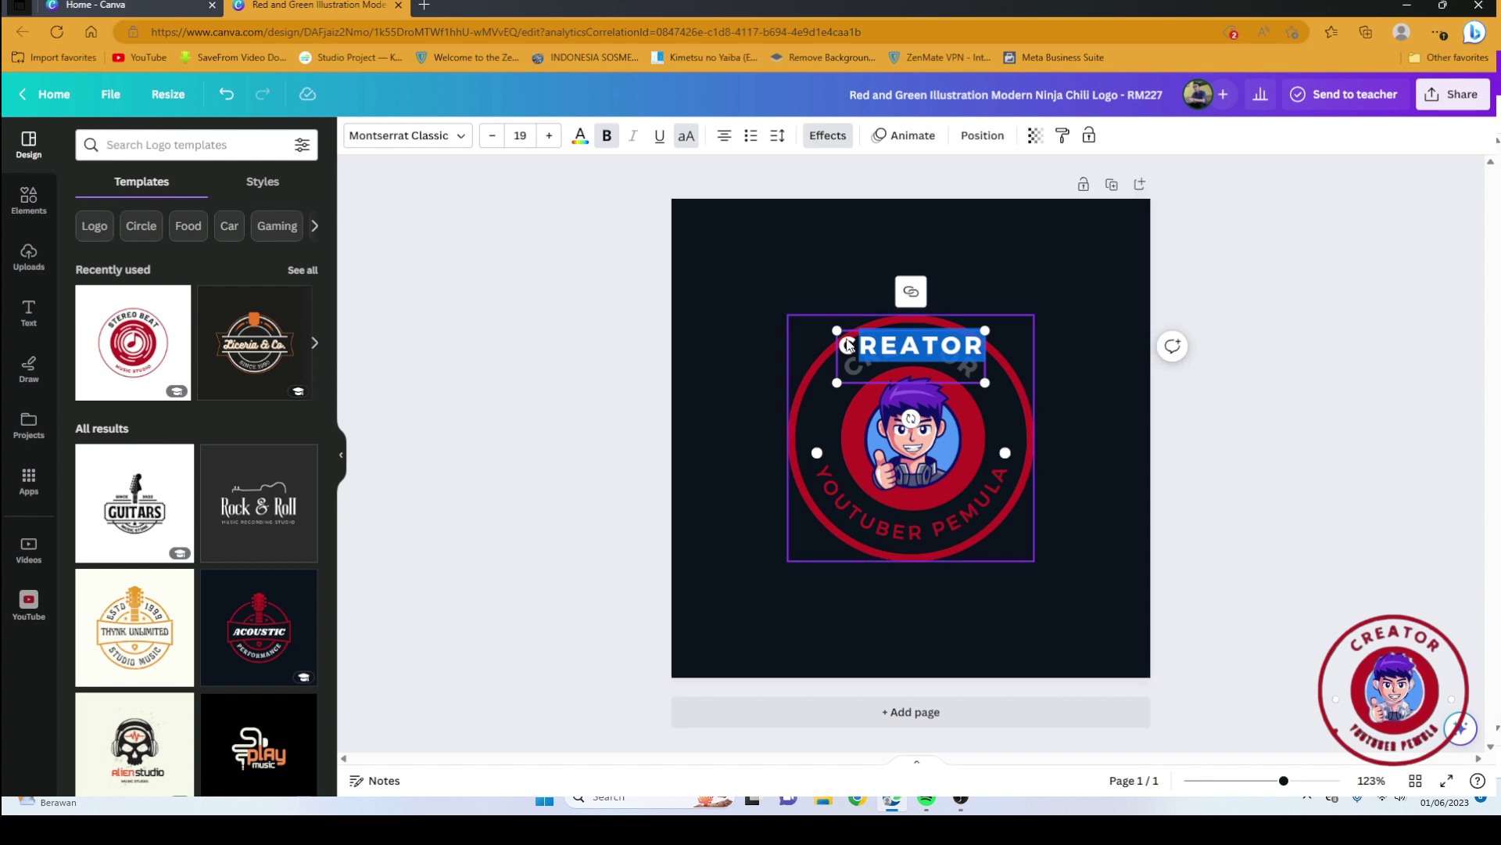
{"action": "mouse_move", "coordinate": [976, 373]}
{"action": "left_mouse_down"}
{"action": "mouse_move", "coordinate": [988, 358]}
{"action": "mouse_move", "coordinate": [986, 374]}
{"action": "left_mouse_up"}
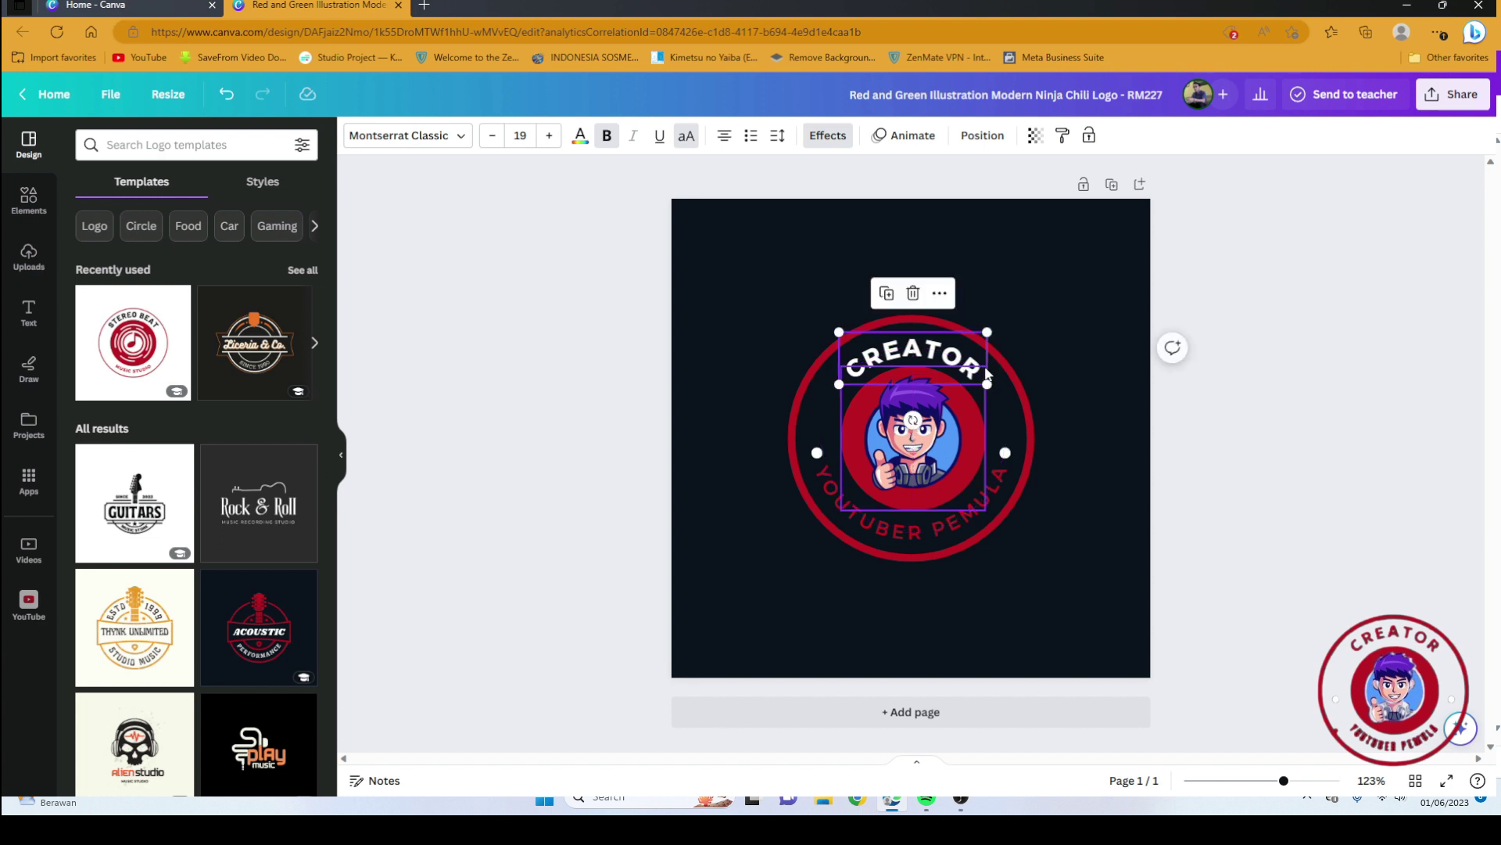
{"action": "left_click", "coordinate": [1105, 413]}
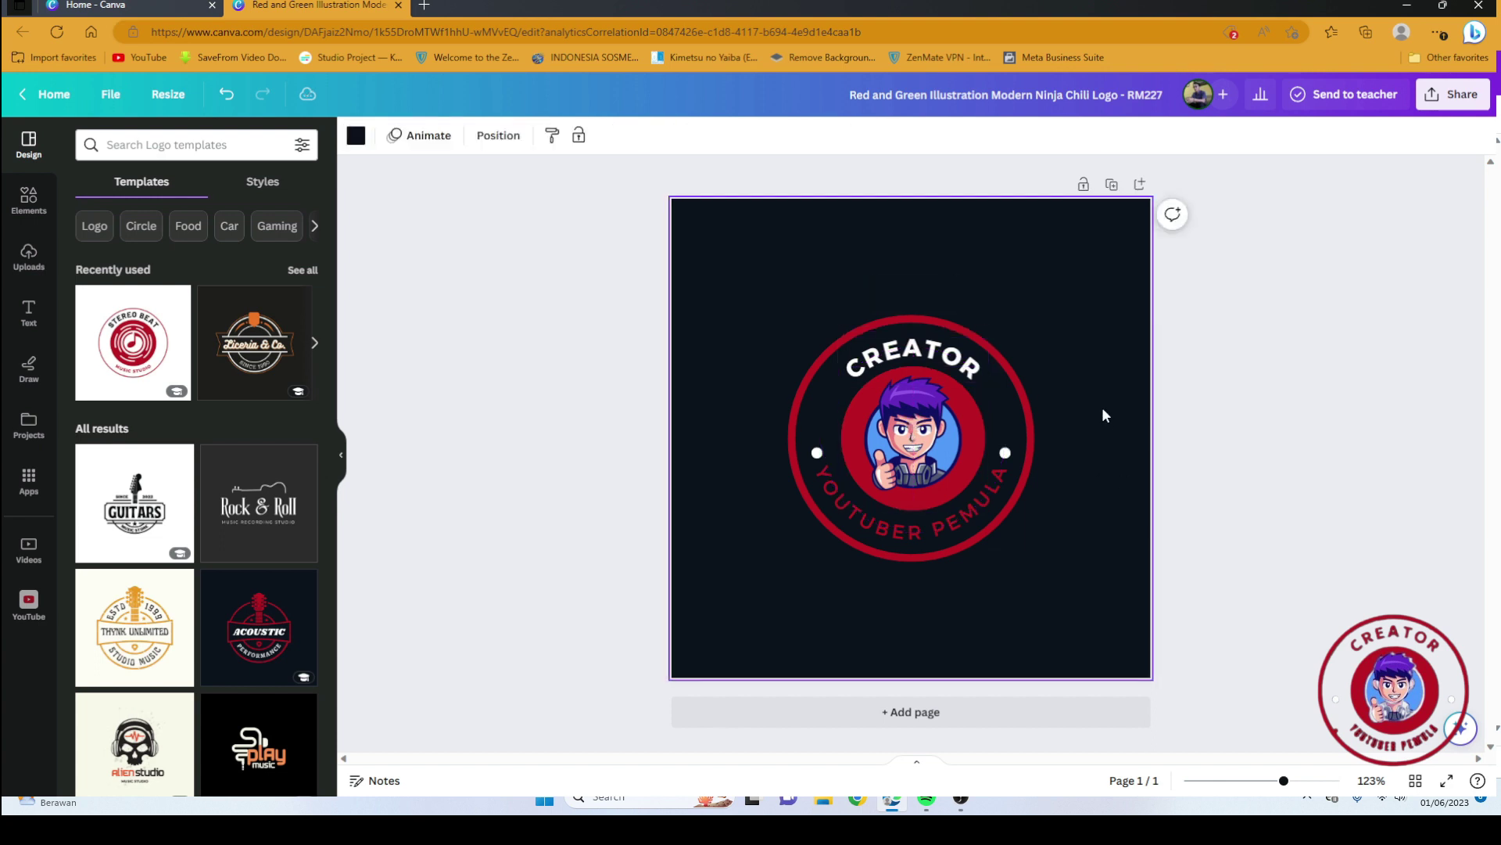
Highlight all of the curved CREATOR lettering and recolour it with the red from the document colours
{"action": "left_click", "coordinate": [956, 352]}
{"action": "left_click", "coordinate": [956, 352]}
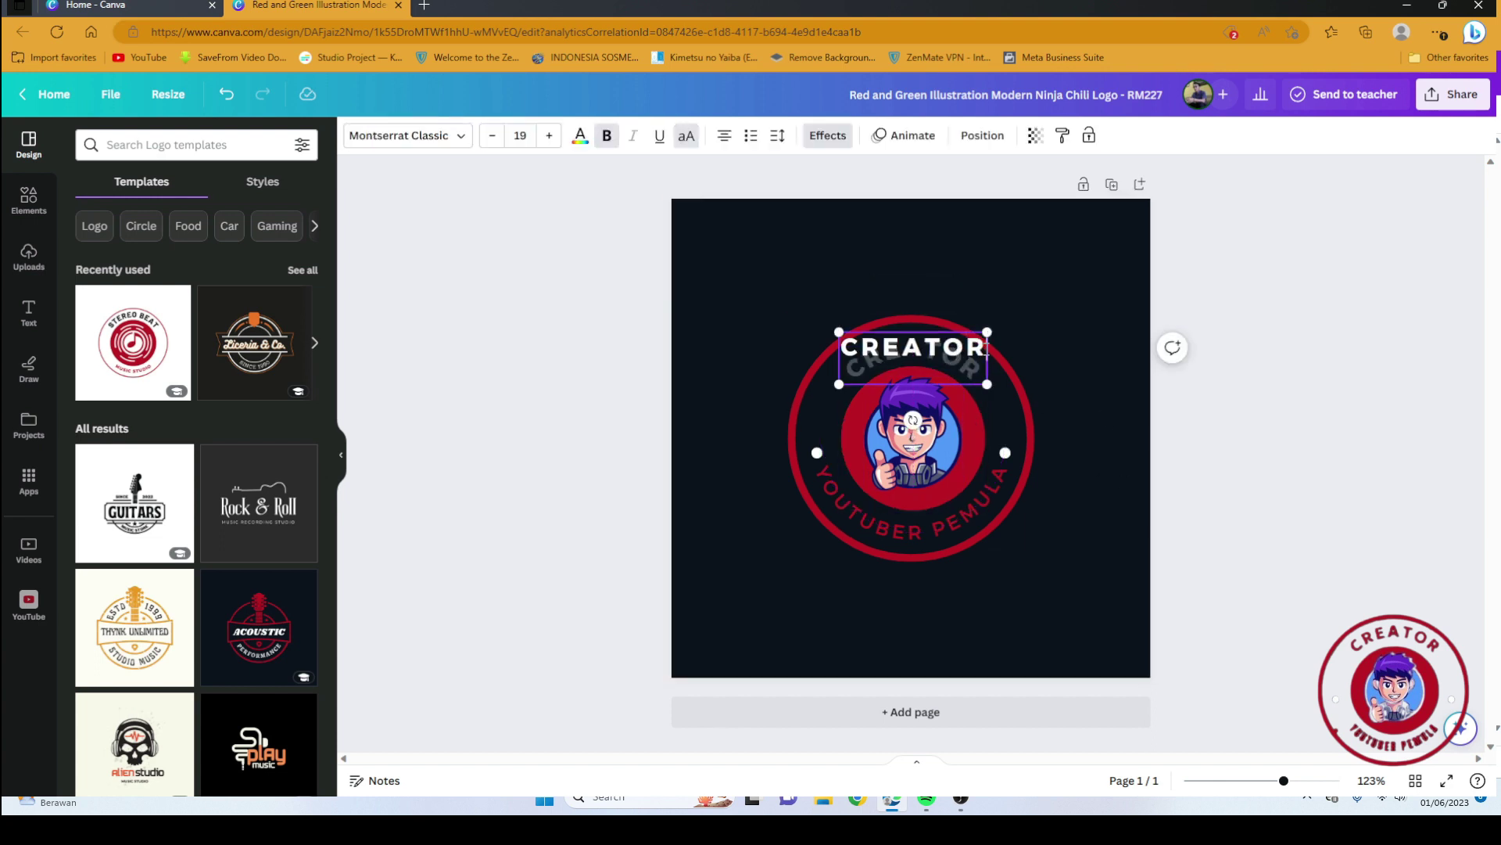
{"action": "left_click_drag", "start_coordinate": [987, 352], "coordinate": [845, 362]}
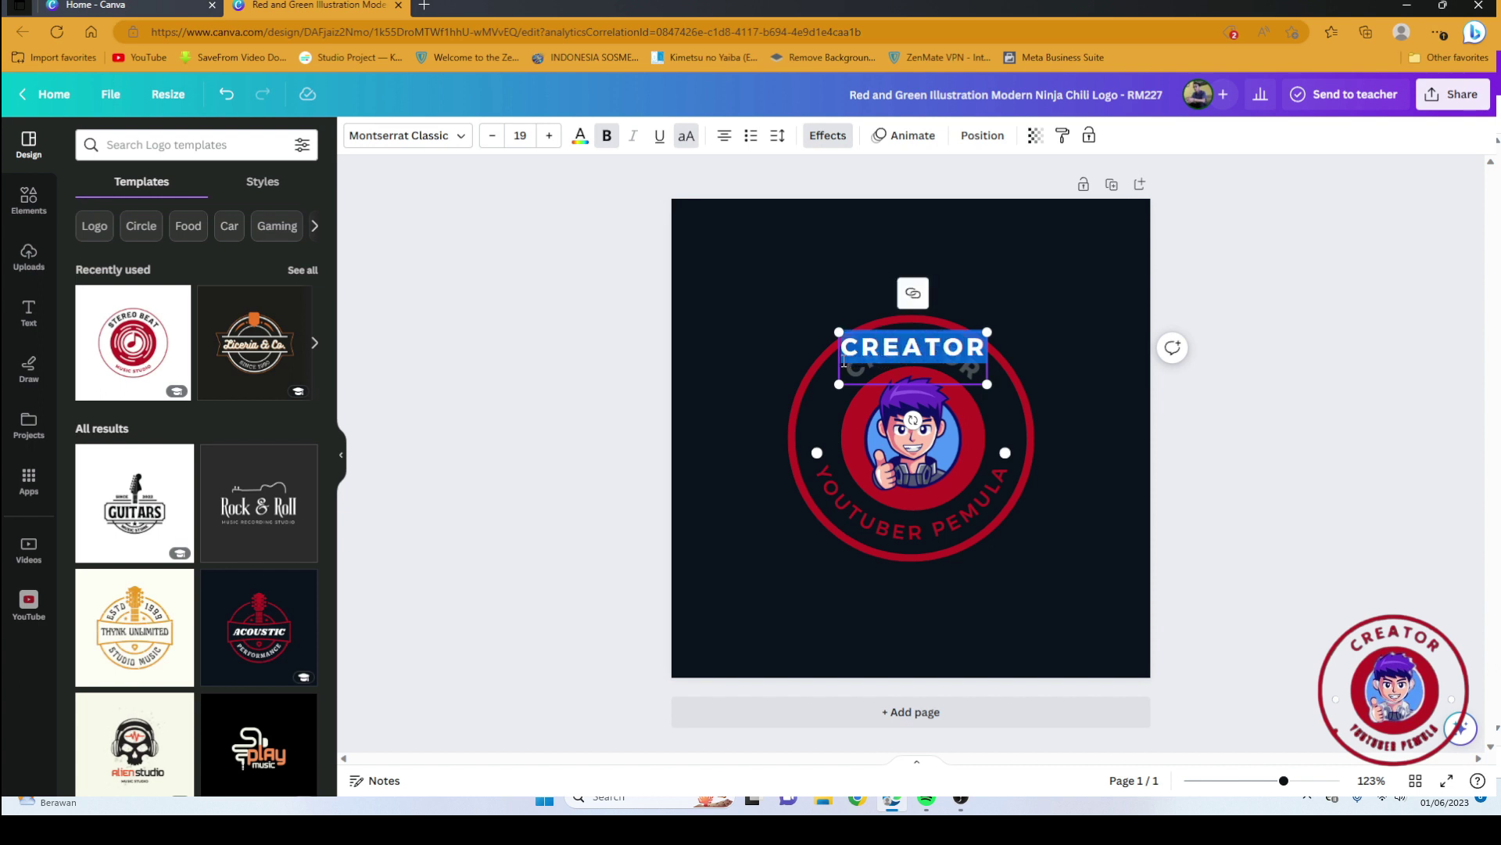
{"action": "left_click", "coordinate": [582, 141]}
{"action": "left_click", "coordinate": [184, 237]}
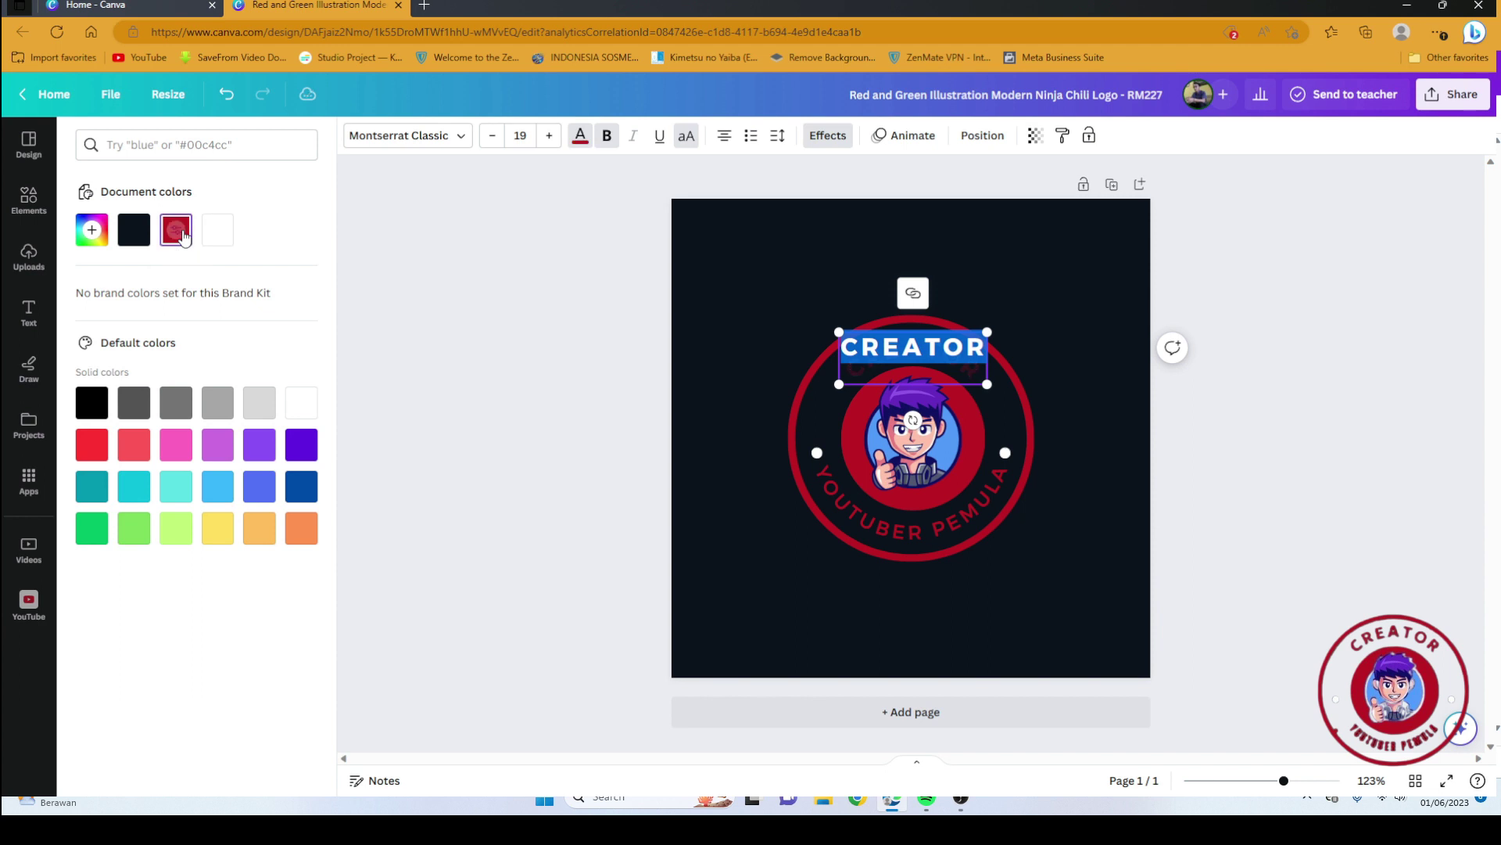
Try Montserrat, Playfair Display and Bukhari Script on the CREATOR text, and settle on the Biryani Heavy font
{"action": "left_click", "coordinate": [460, 141]}
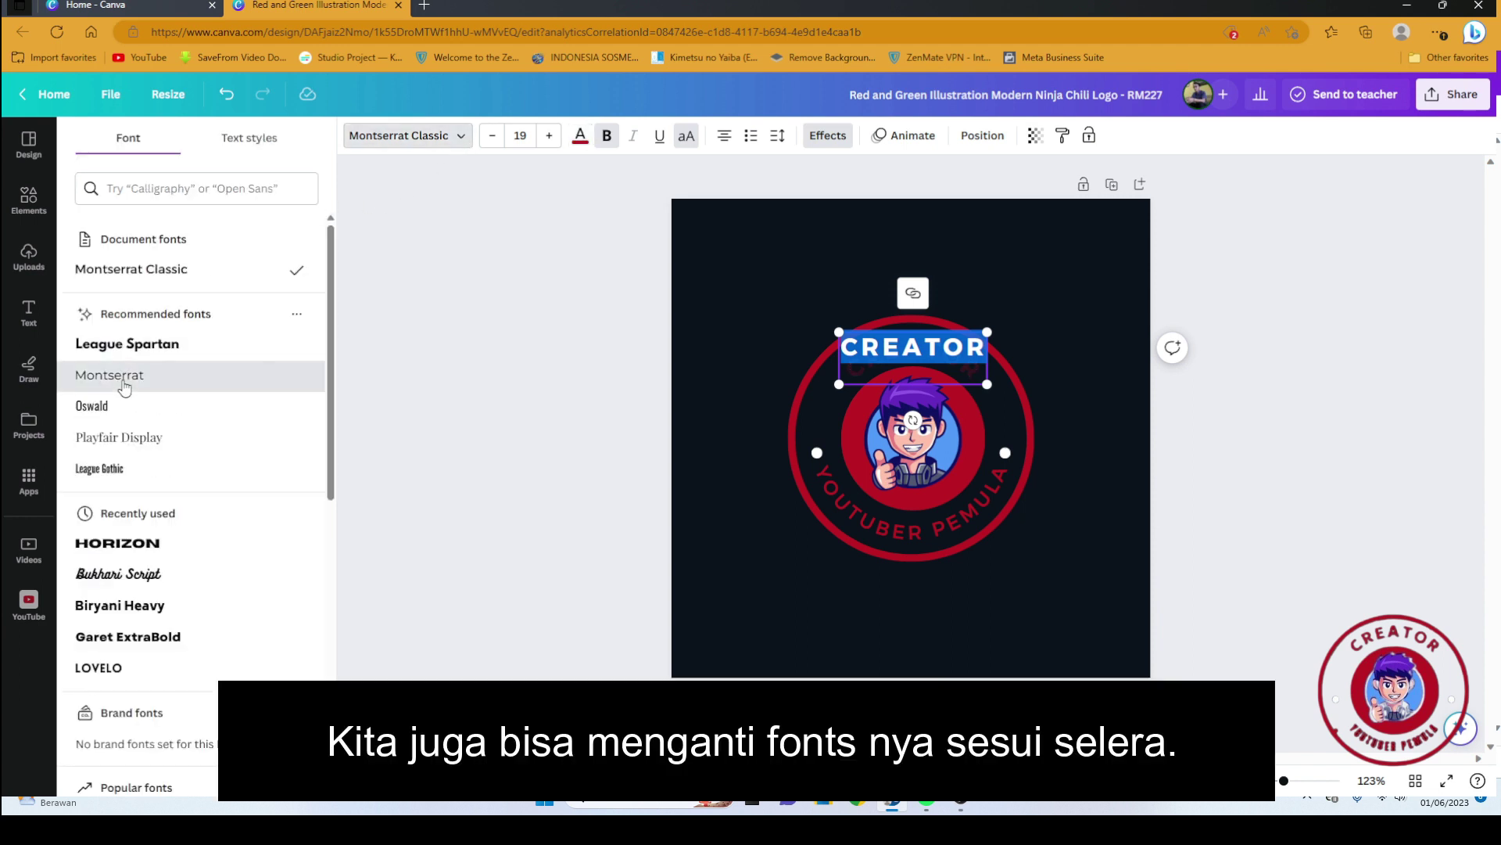
{"action": "left_click", "coordinate": [121, 382]}
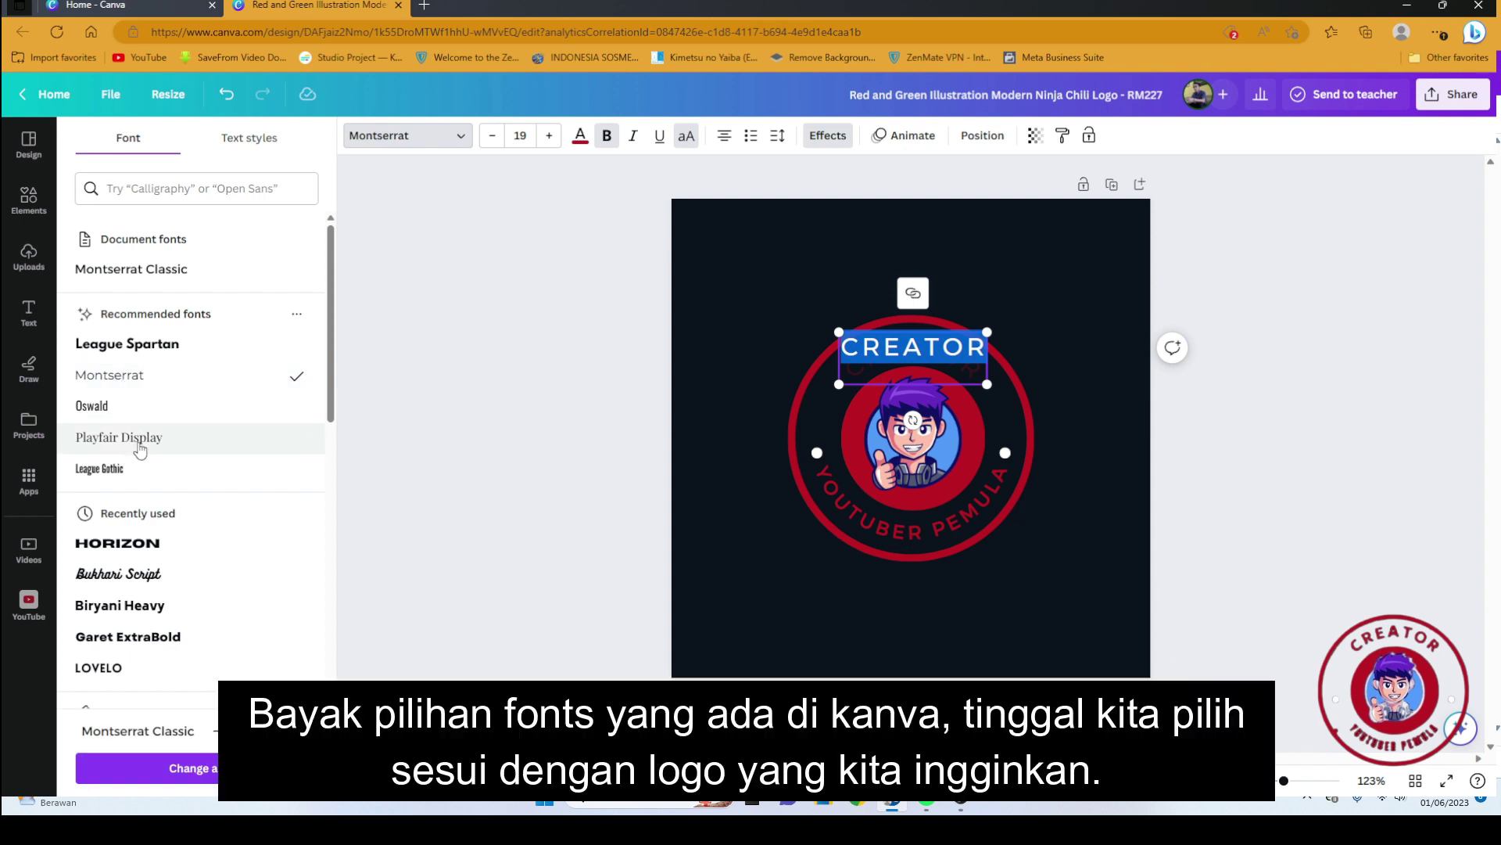
{"action": "left_click", "coordinate": [140, 446]}
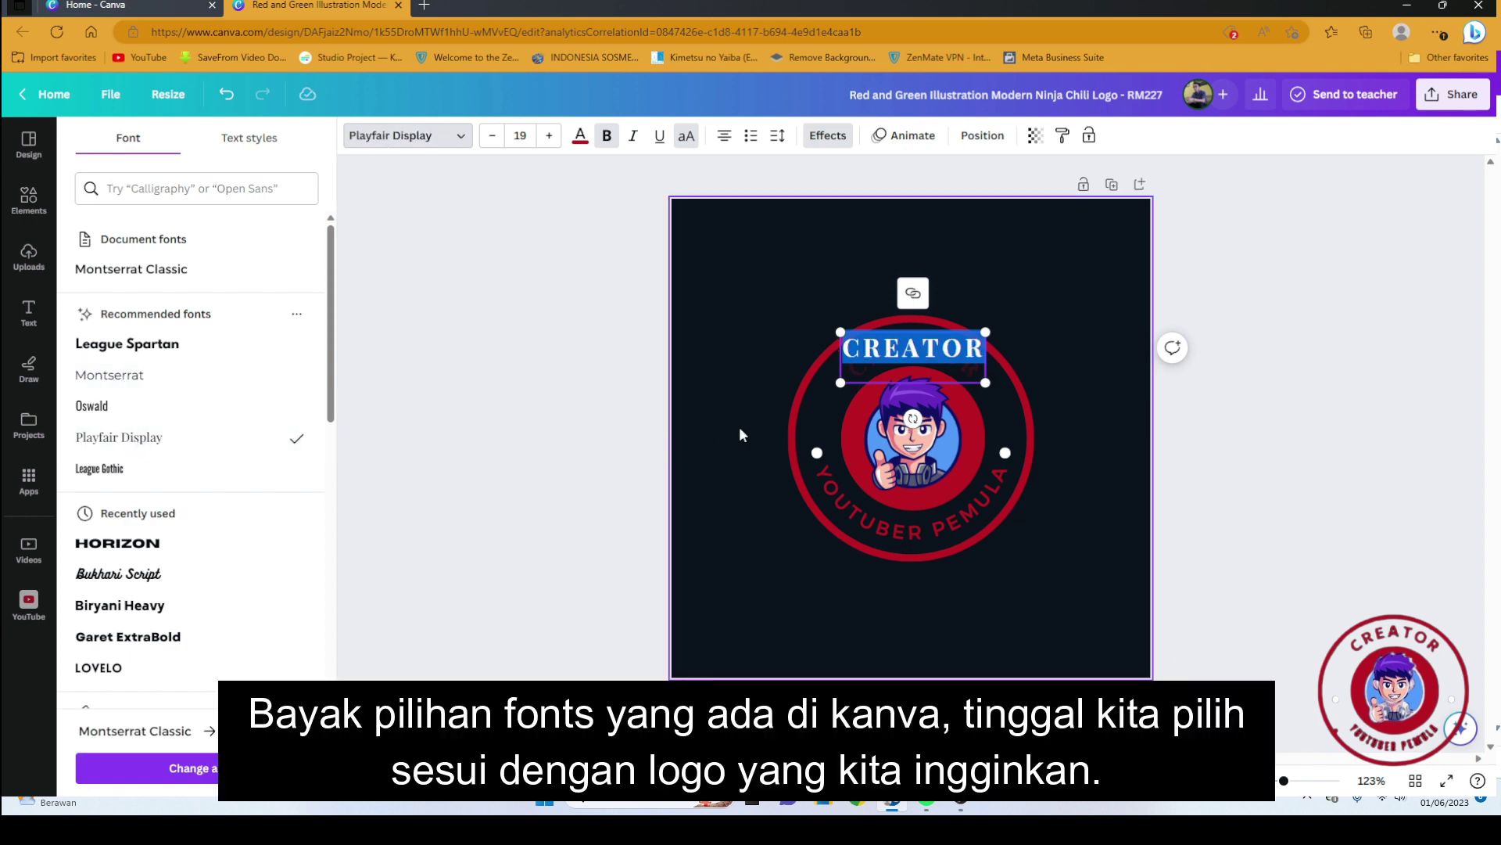
{"action": "left_click", "coordinate": [166, 586]}
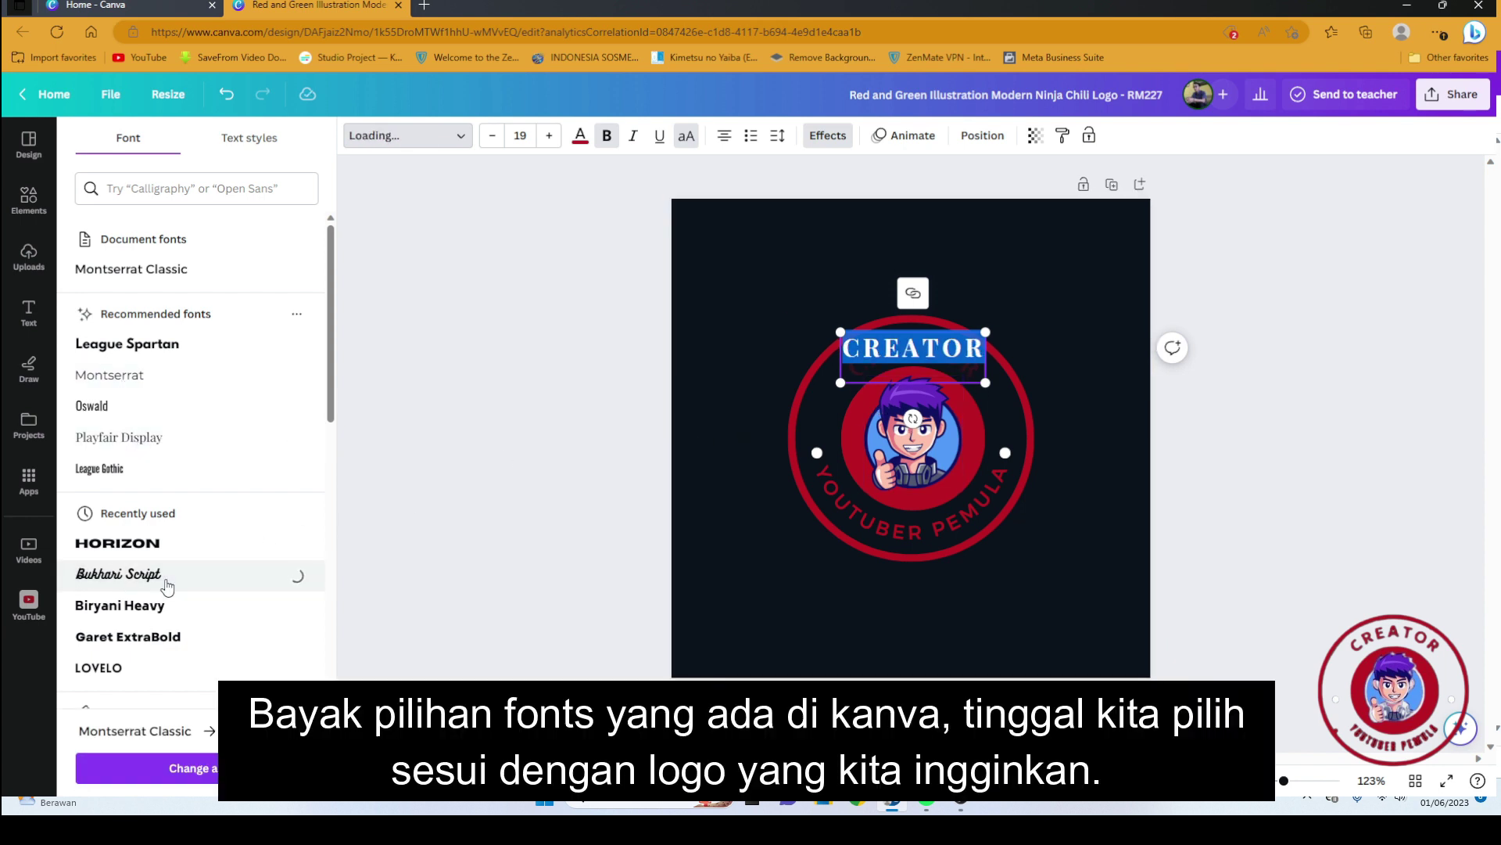
{"action": "left_click", "coordinate": [168, 609]}
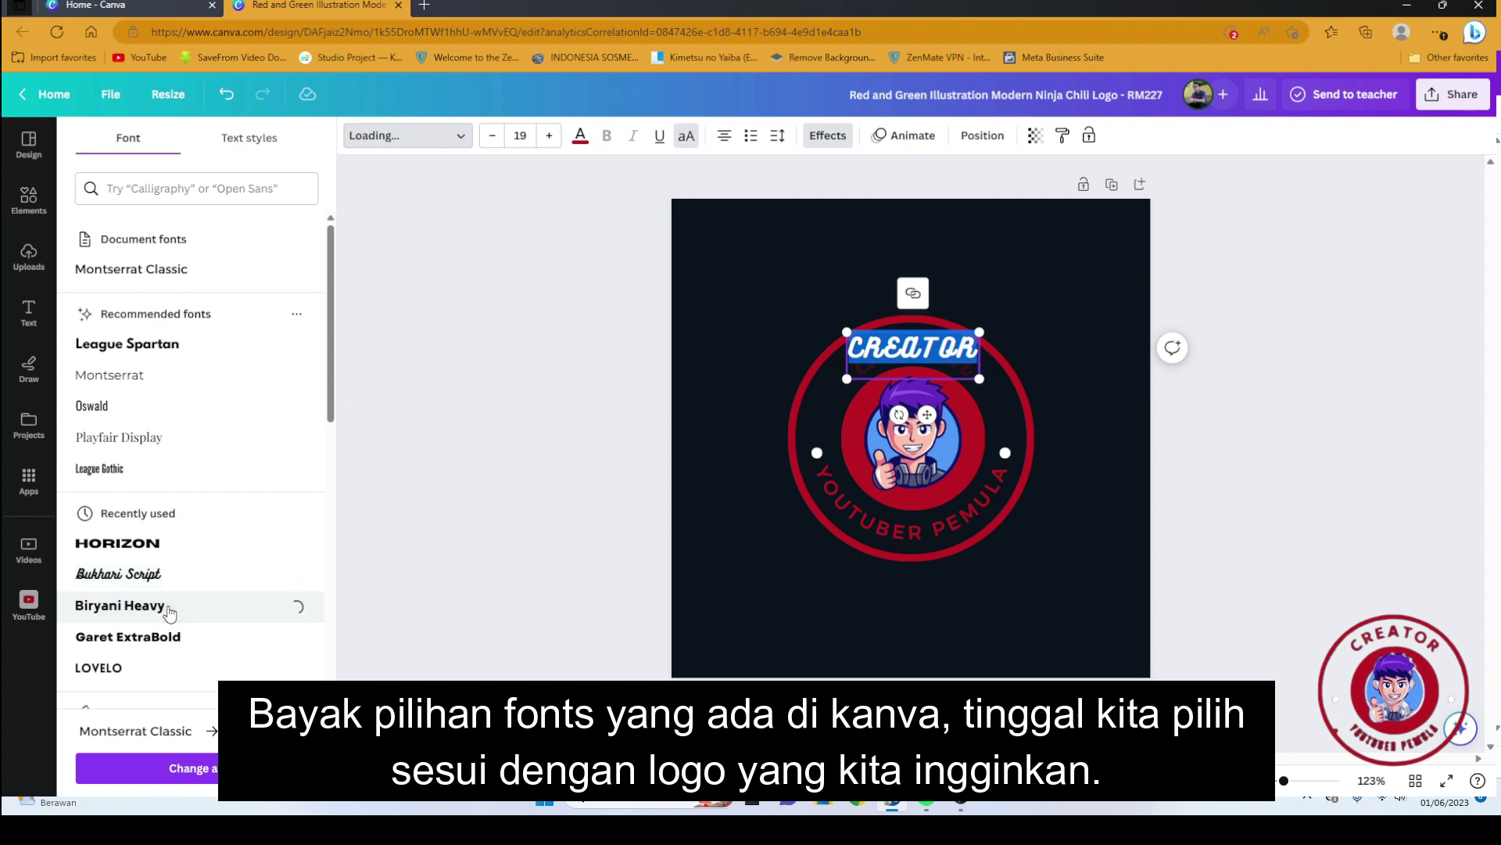
{"action": "left_click", "coordinate": [780, 614]}
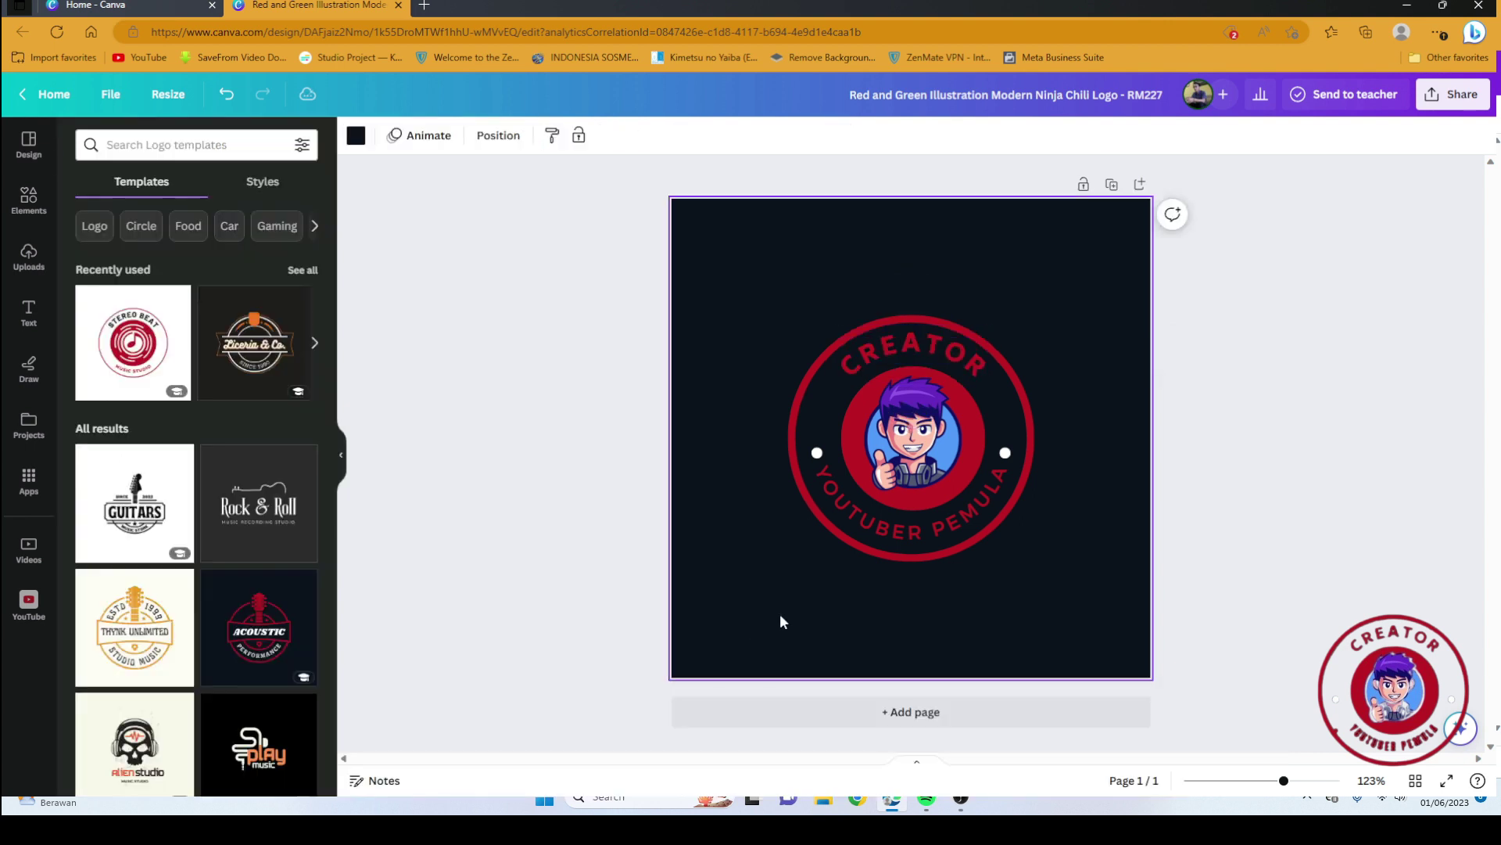
Highlight the whole YOUTUBER PEMULA text in the lower part of the ring and set its font to Horizon
{"action": "left_click", "coordinate": [969, 513]}
{"action": "left_click", "coordinate": [969, 513]}
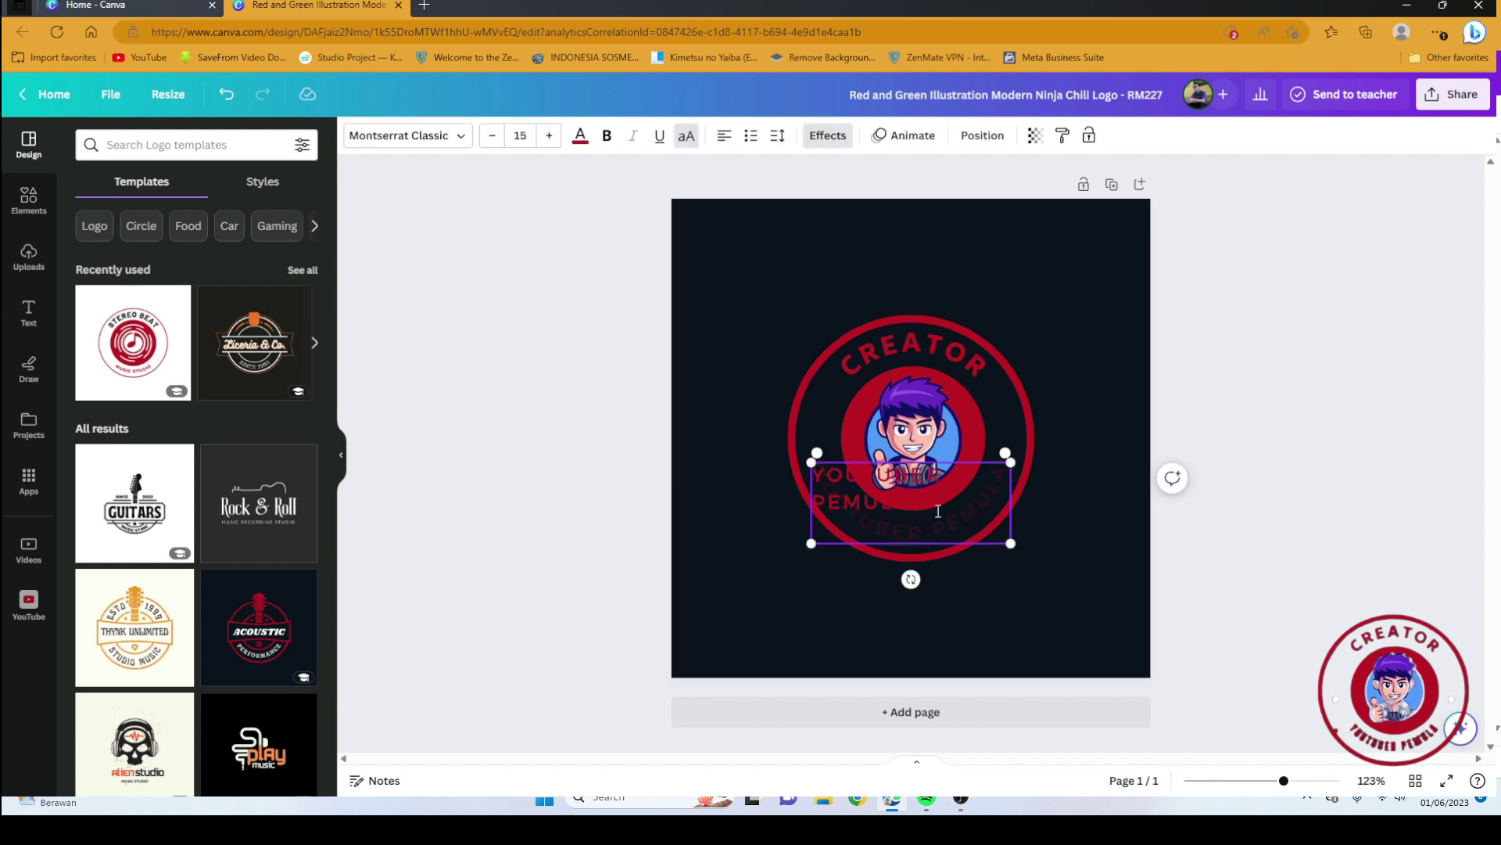
{"action": "left_click_drag", "start_coordinate": [893, 510], "coordinate": [810, 473]}
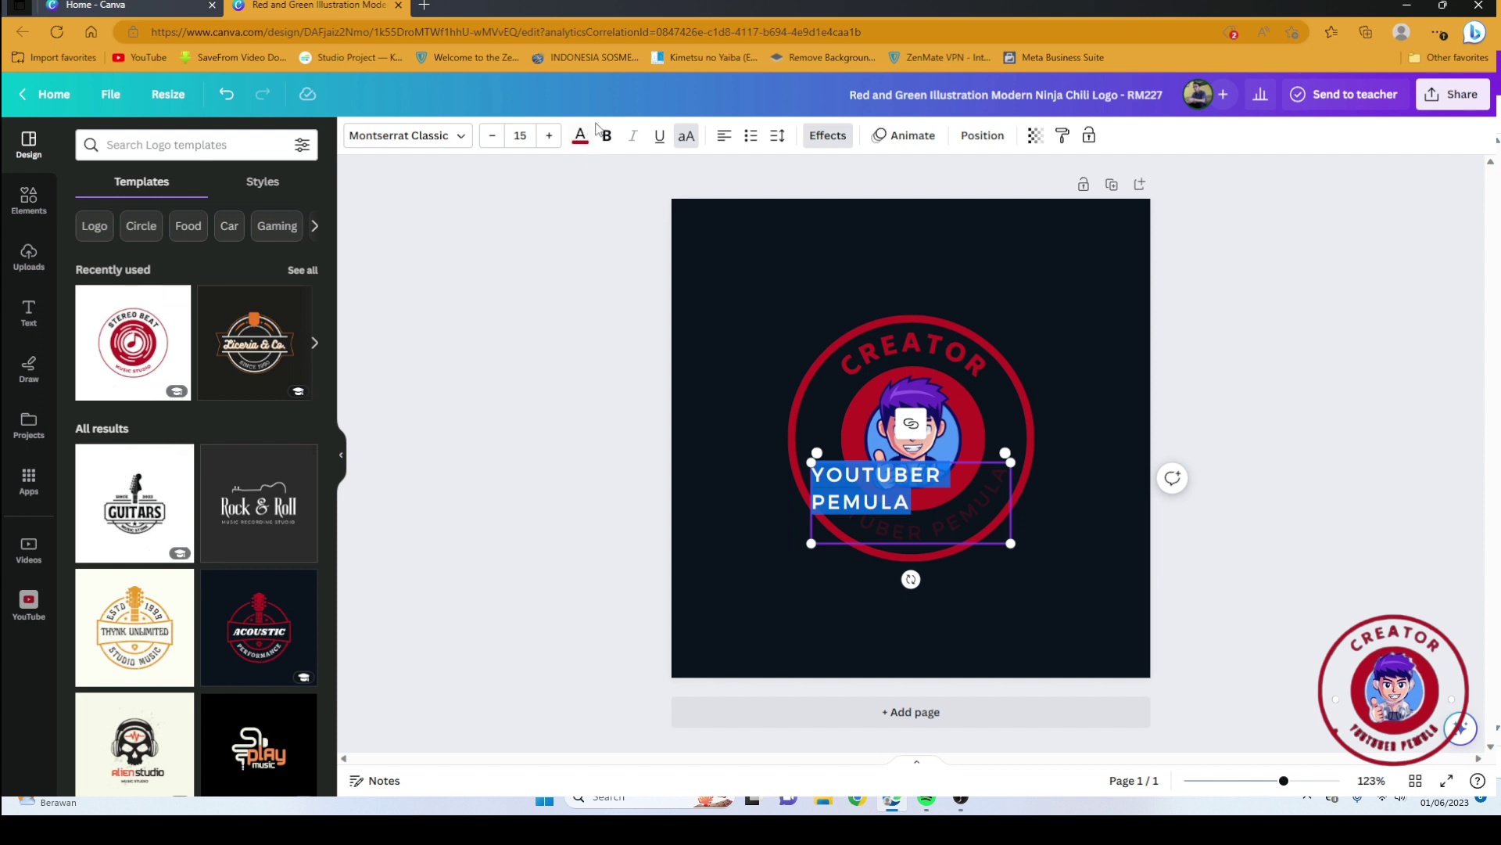
{"action": "left_click", "coordinate": [461, 137]}
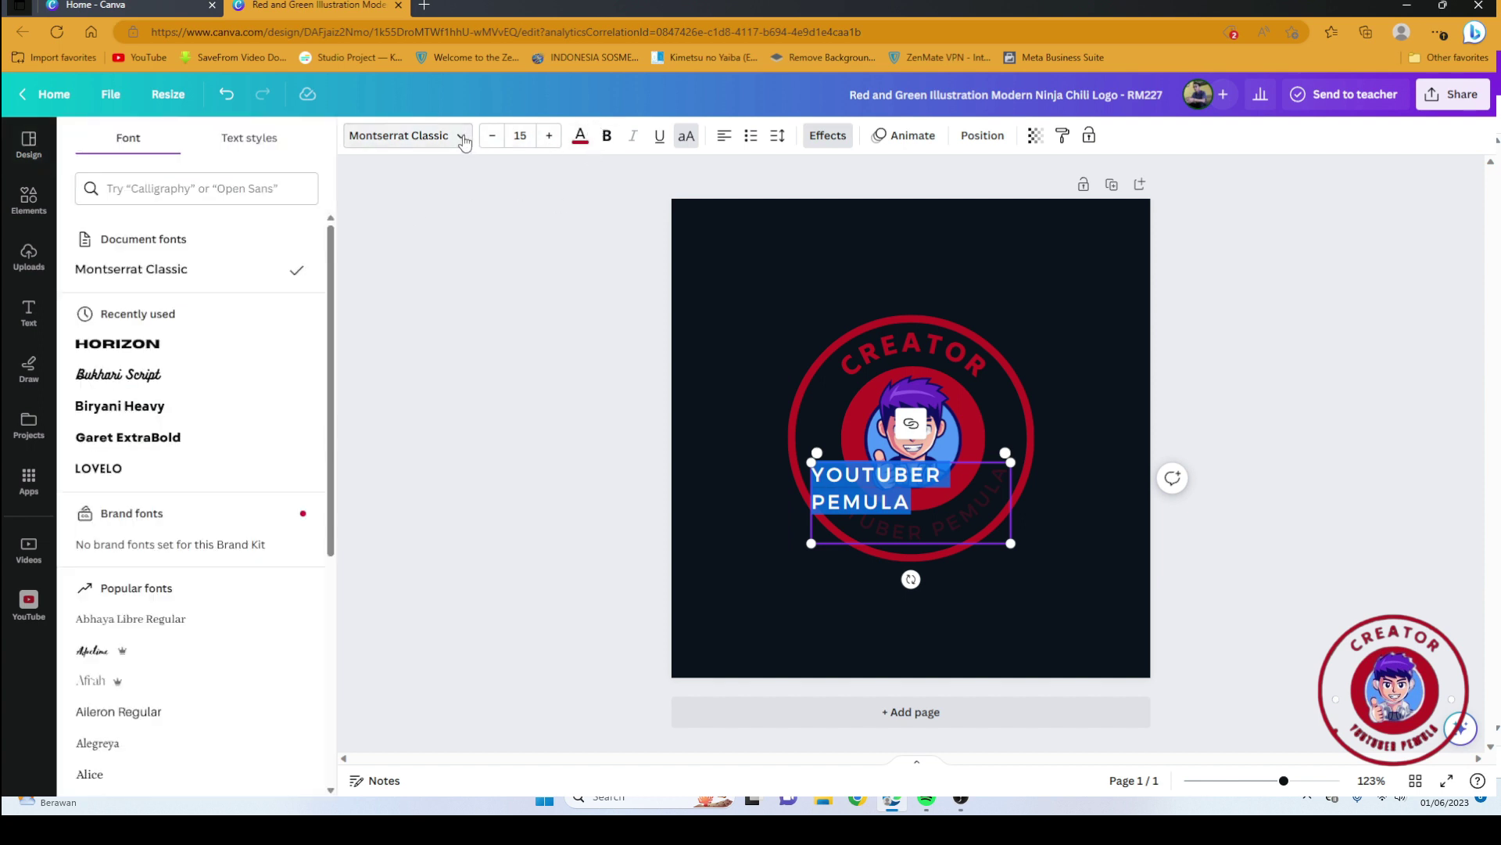
{"action": "left_click", "coordinate": [171, 667]}
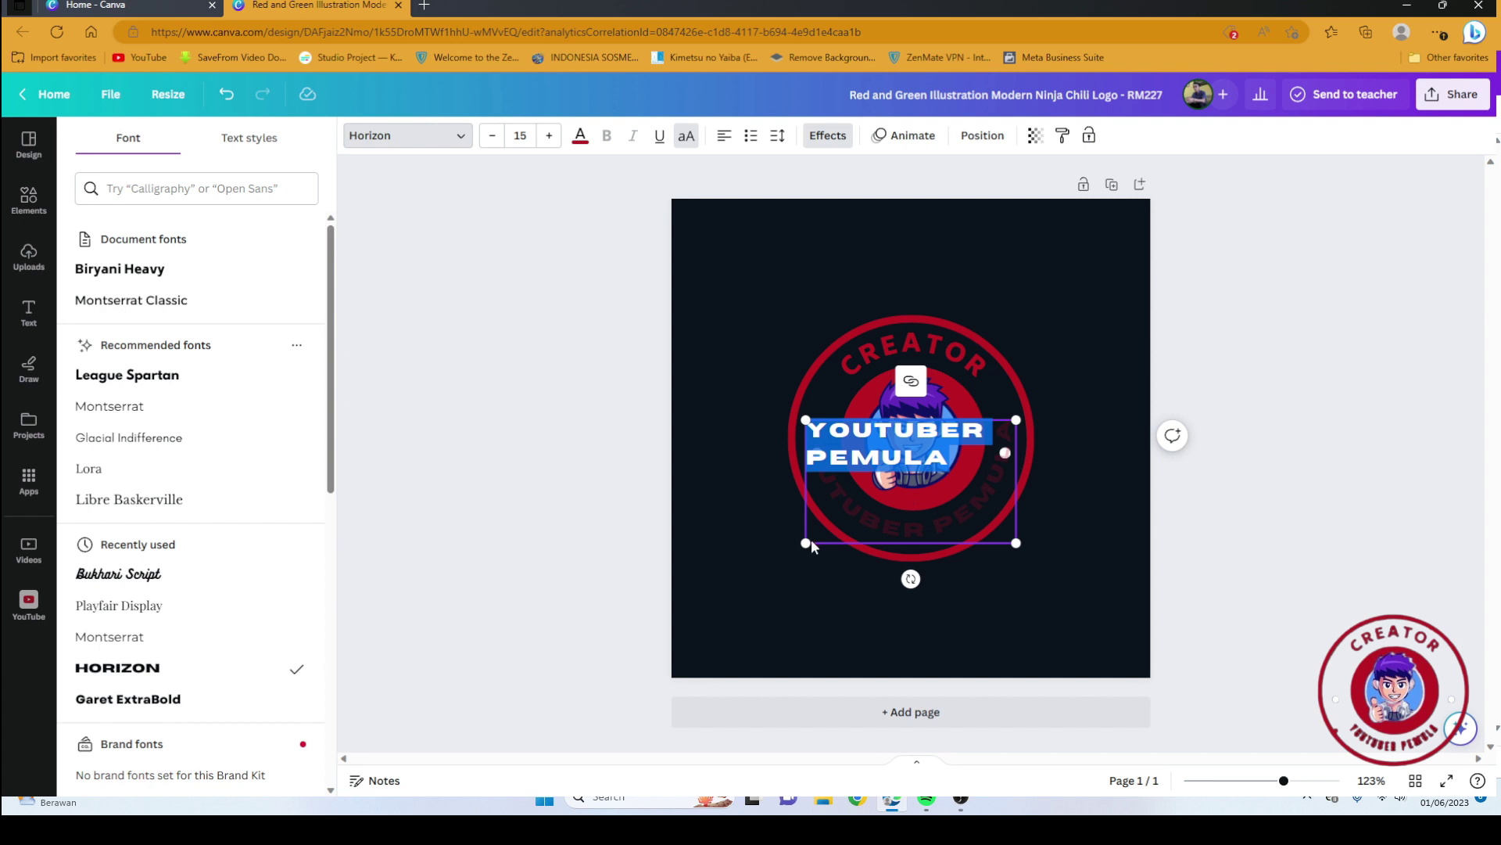
{"action": "key", "text": "BackSpace"}
{"action": "left_click", "coordinate": [767, 536]}
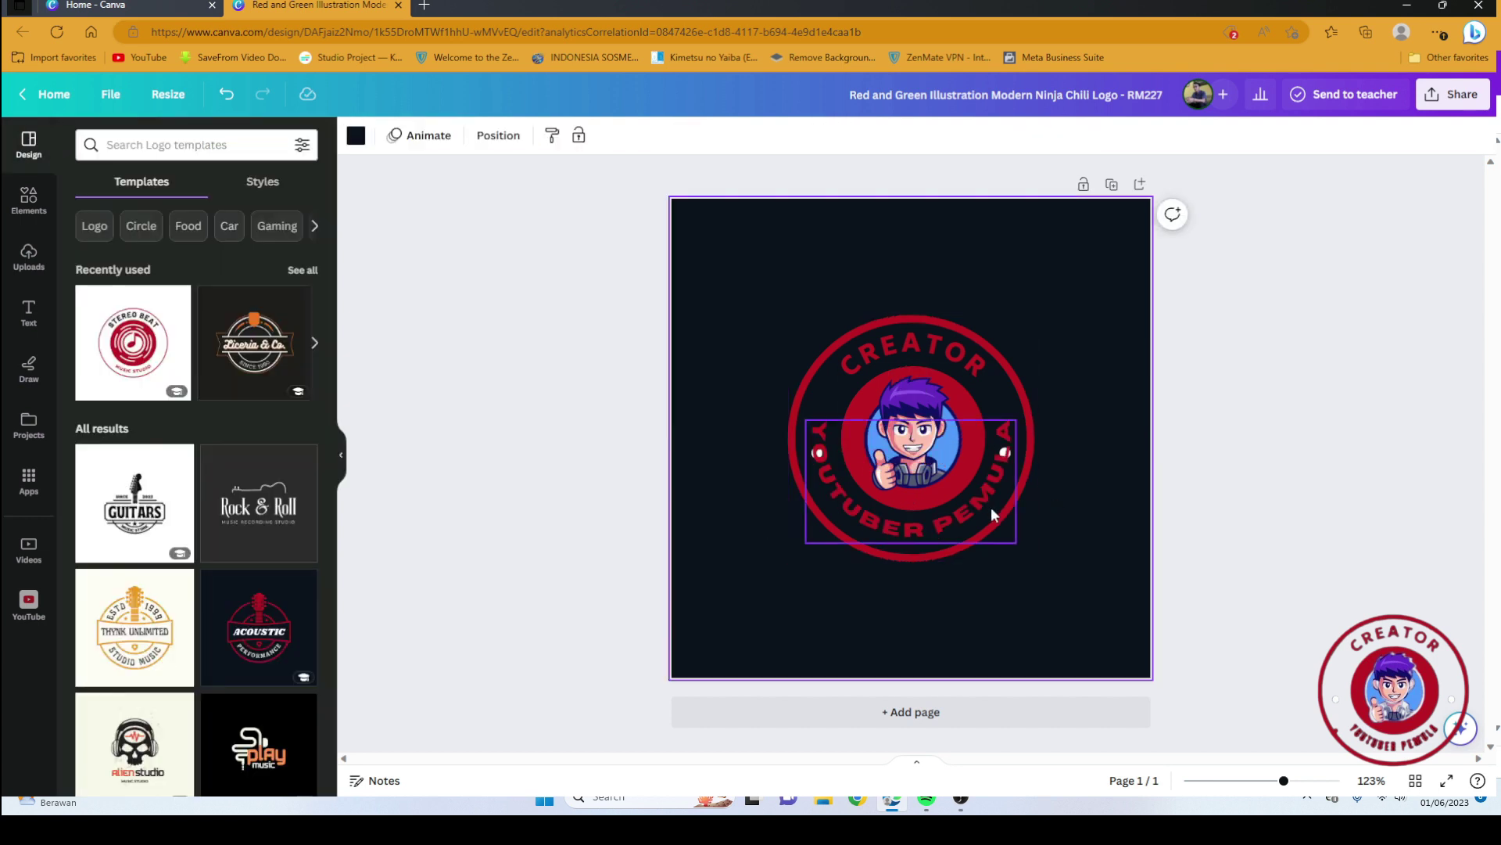
Reduce the font size of the curved YOUTUBER PEMULA text to 14
{"action": "left_click", "coordinate": [907, 523]}
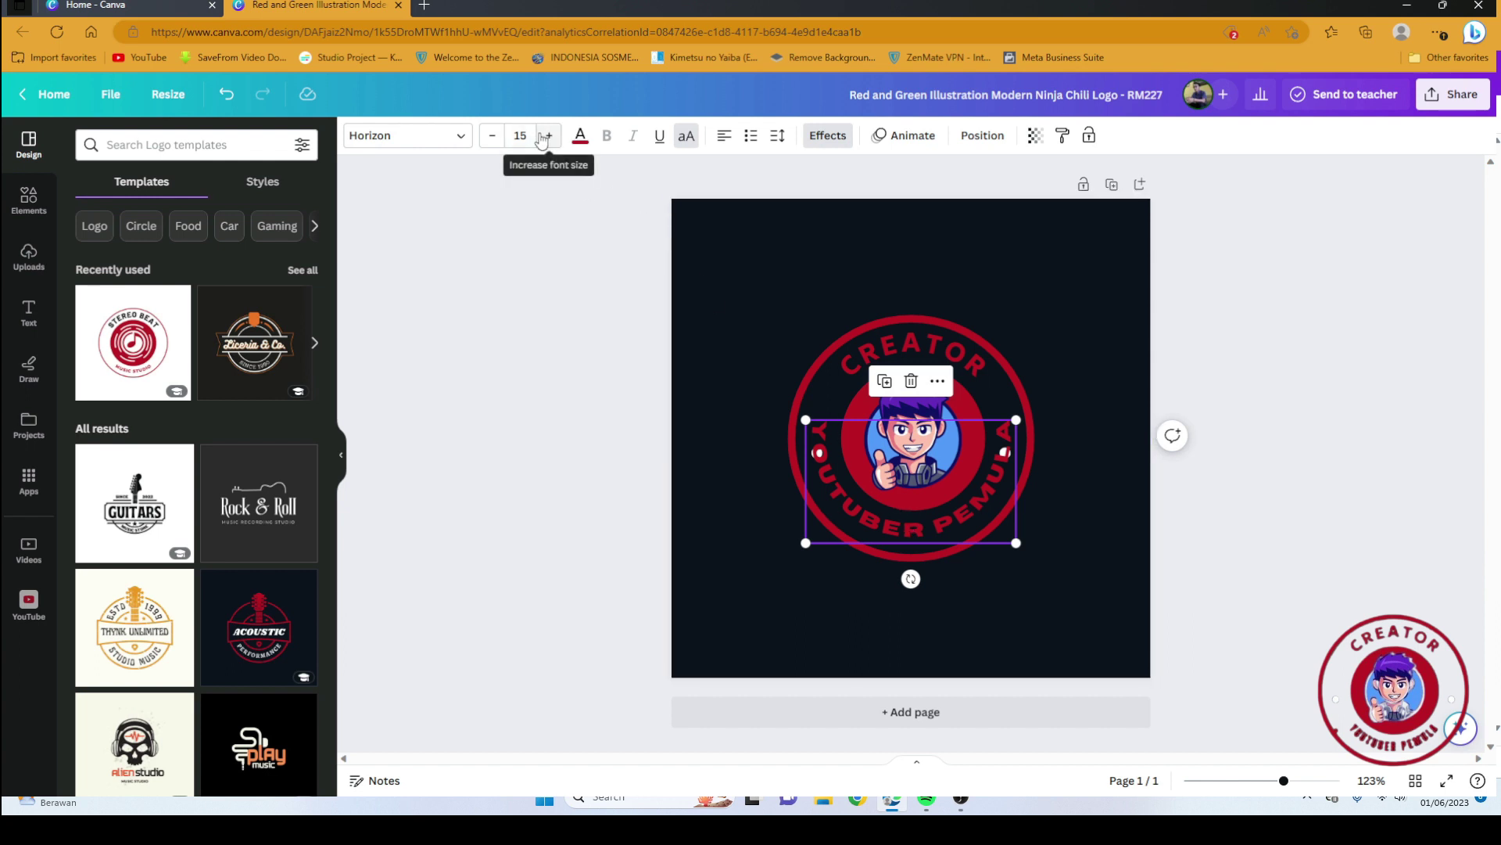
{"action": "left_click", "coordinate": [494, 137]}
{"action": "left_click", "coordinate": [493, 137]}
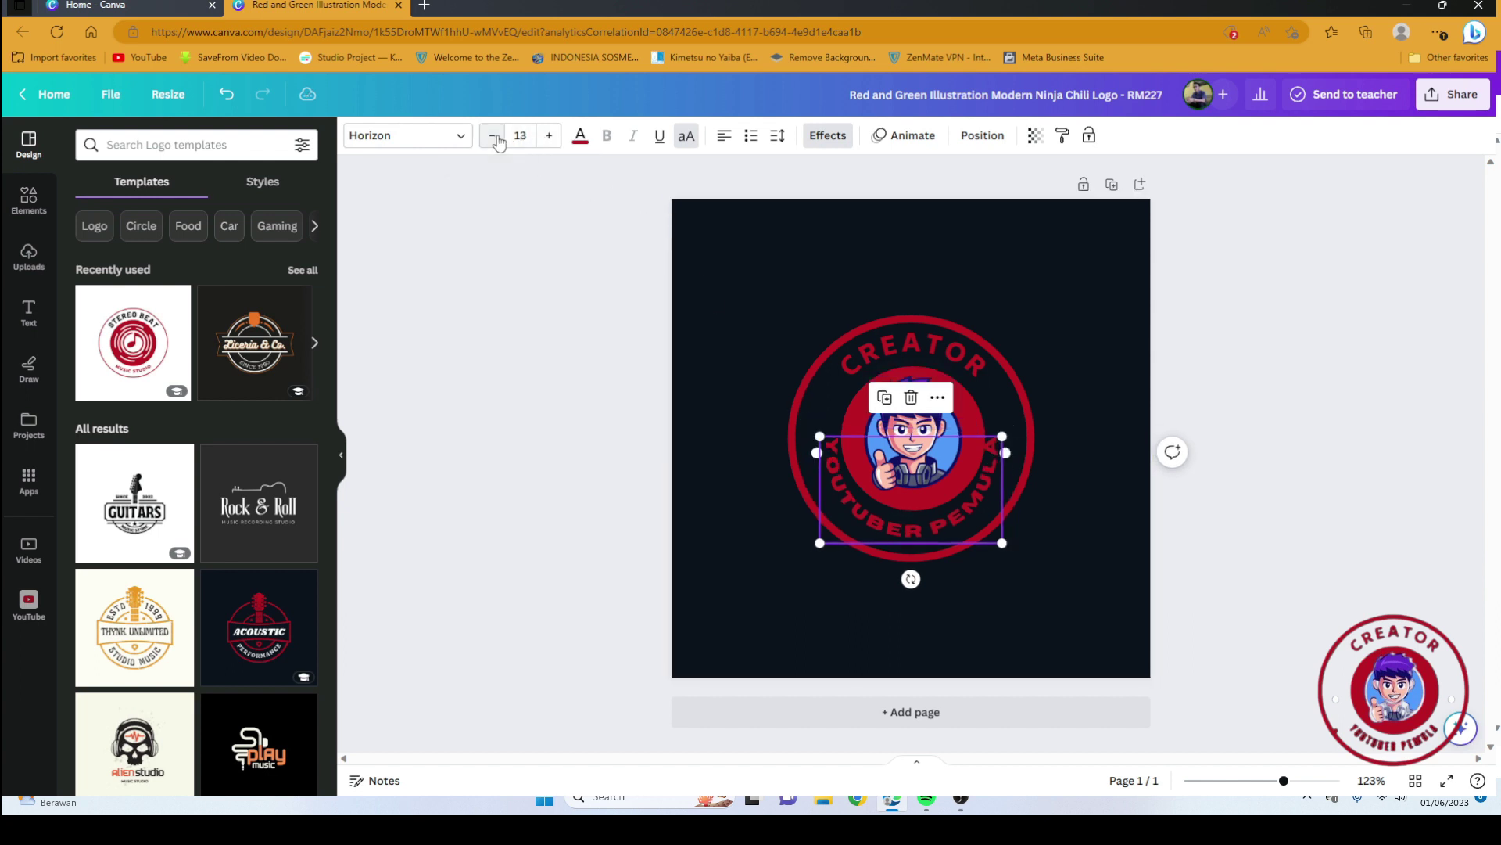
{"action": "left_click", "coordinate": [493, 137]}
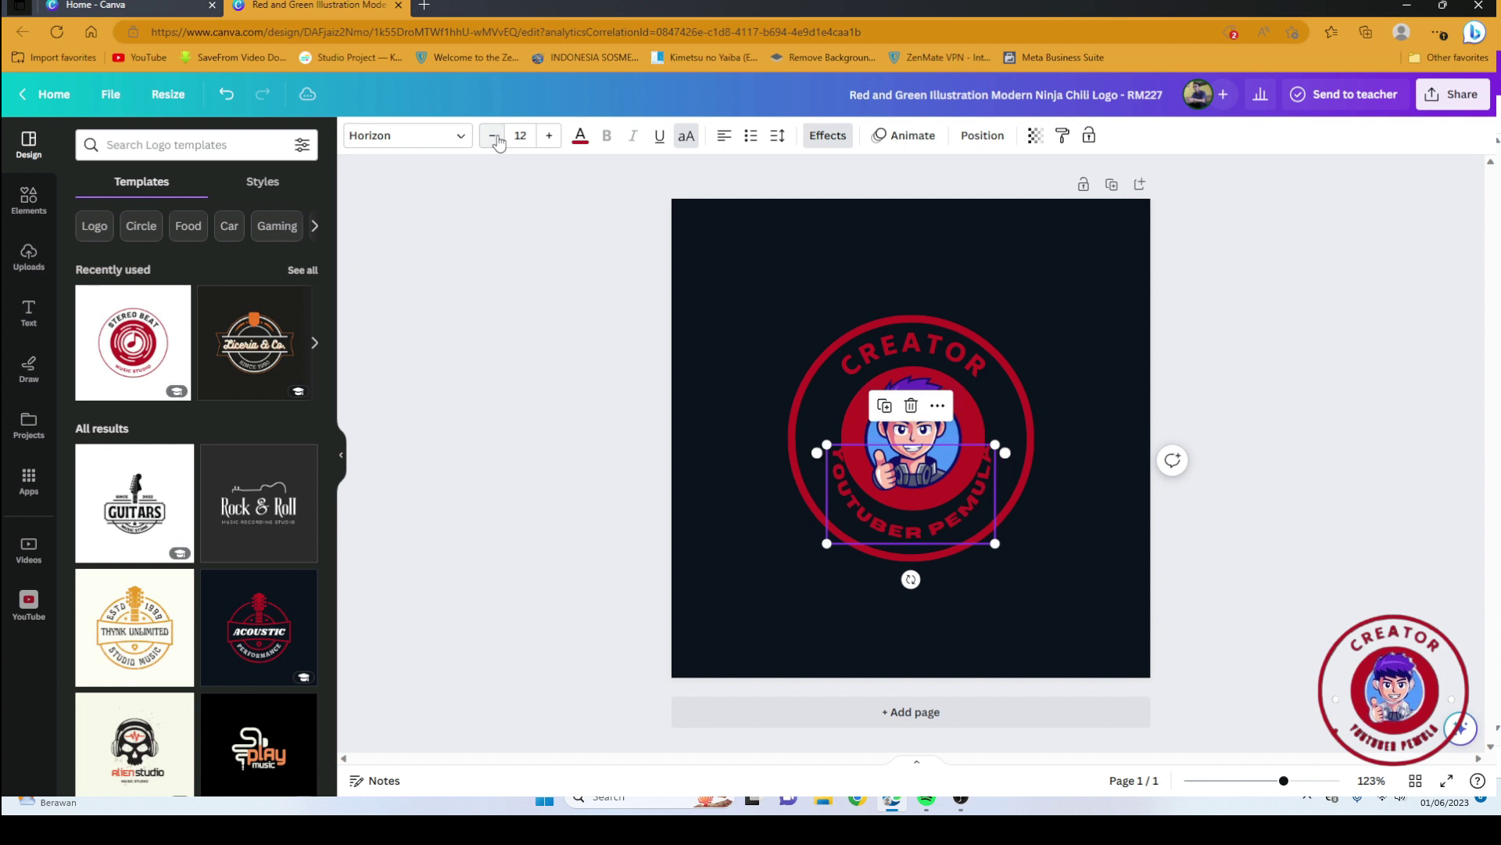
{"action": "left_click", "coordinate": [547, 137]}
{"action": "left_click", "coordinate": [547, 138]}
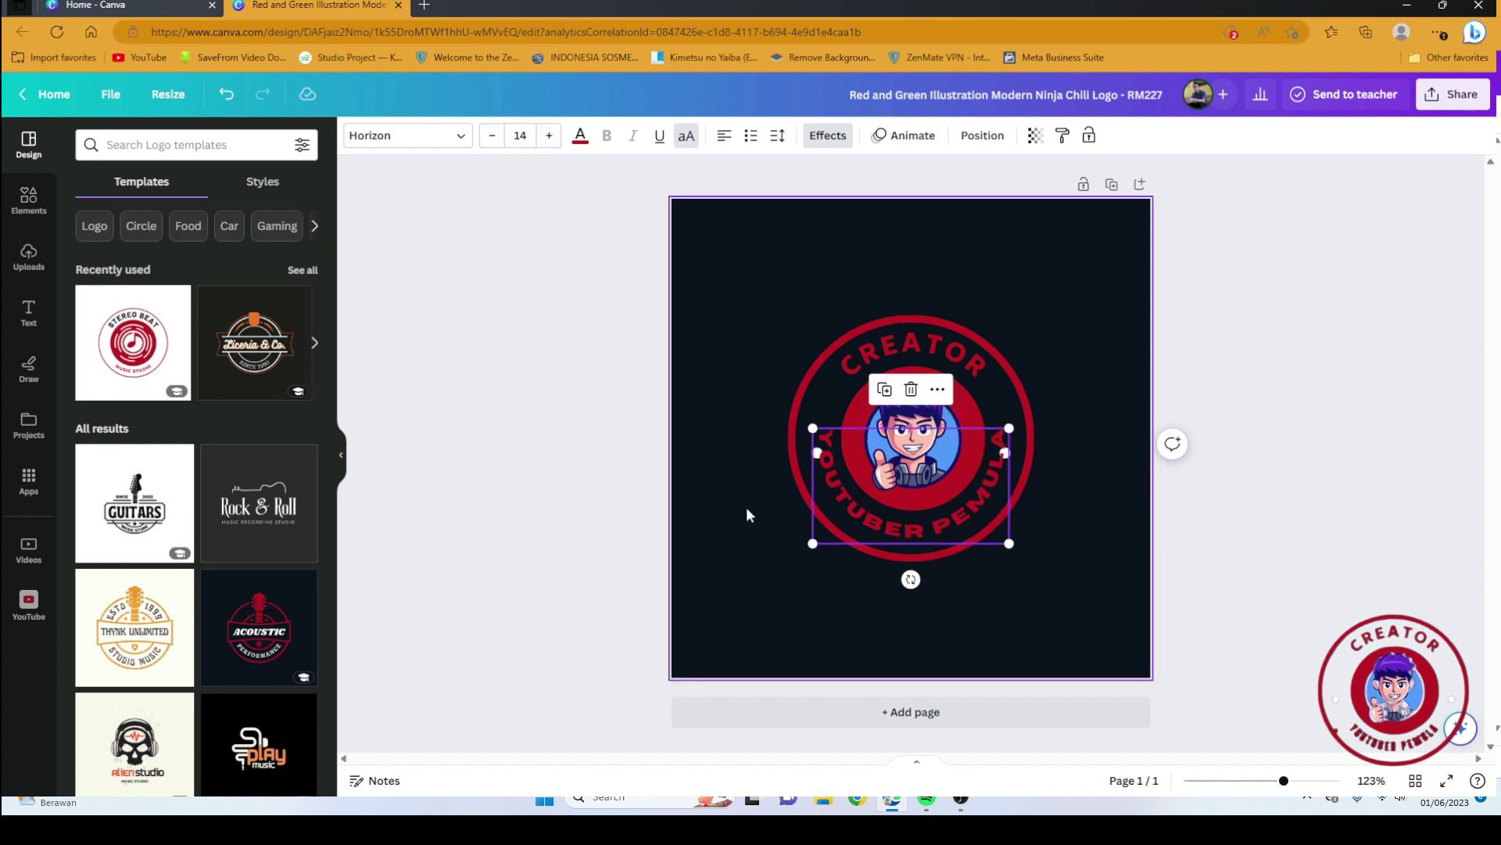
Highlight the YOUTUBER PEMULA lettering and change its font to Lovelo
{"action": "left_click", "coordinate": [1016, 441]}
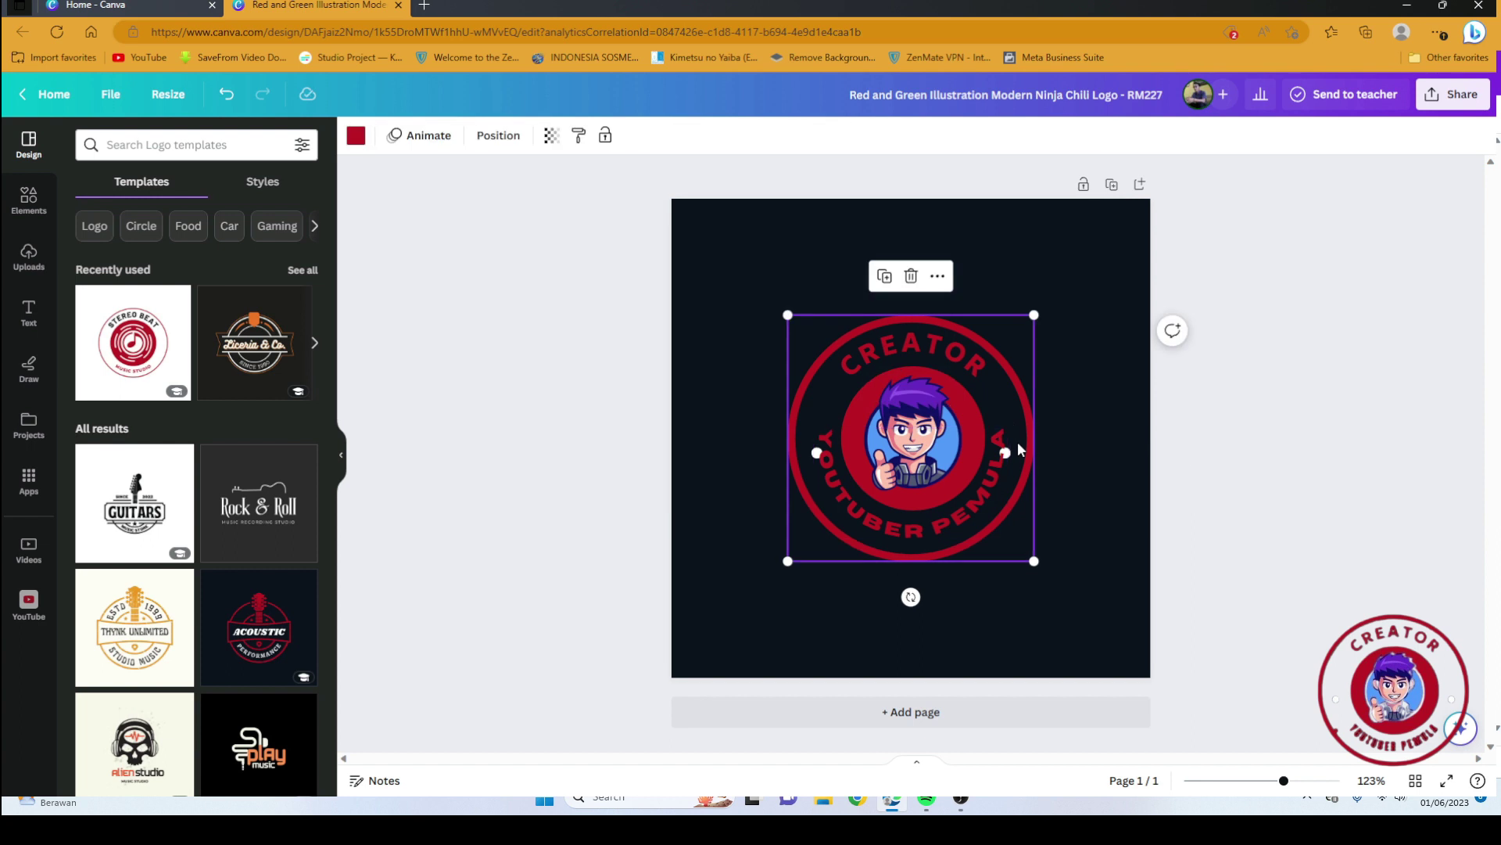
{"action": "left_click", "coordinate": [1012, 431]}
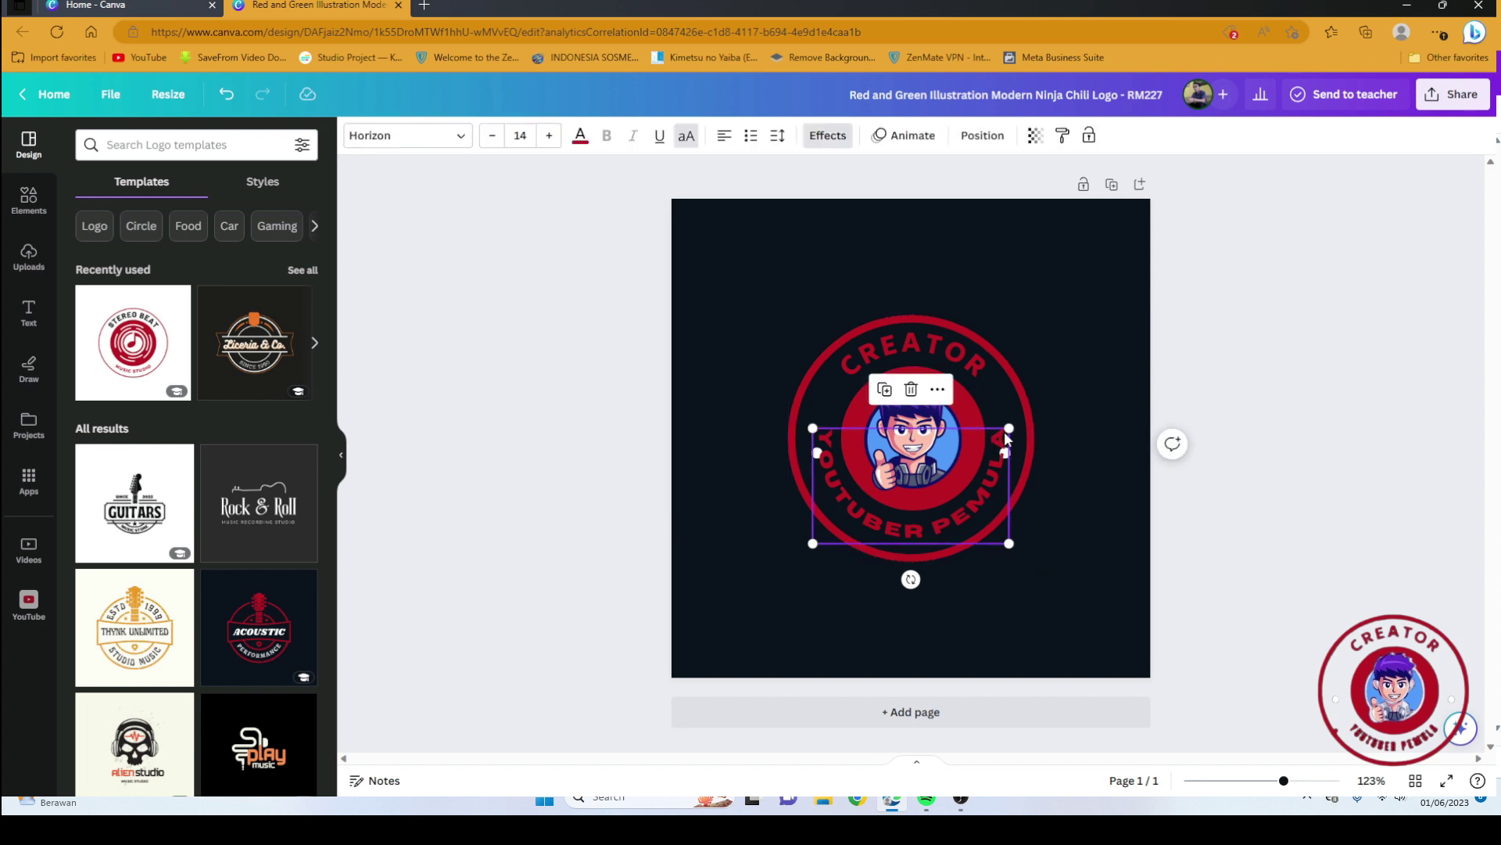
{"action": "double_click", "coordinate": [997, 468]}
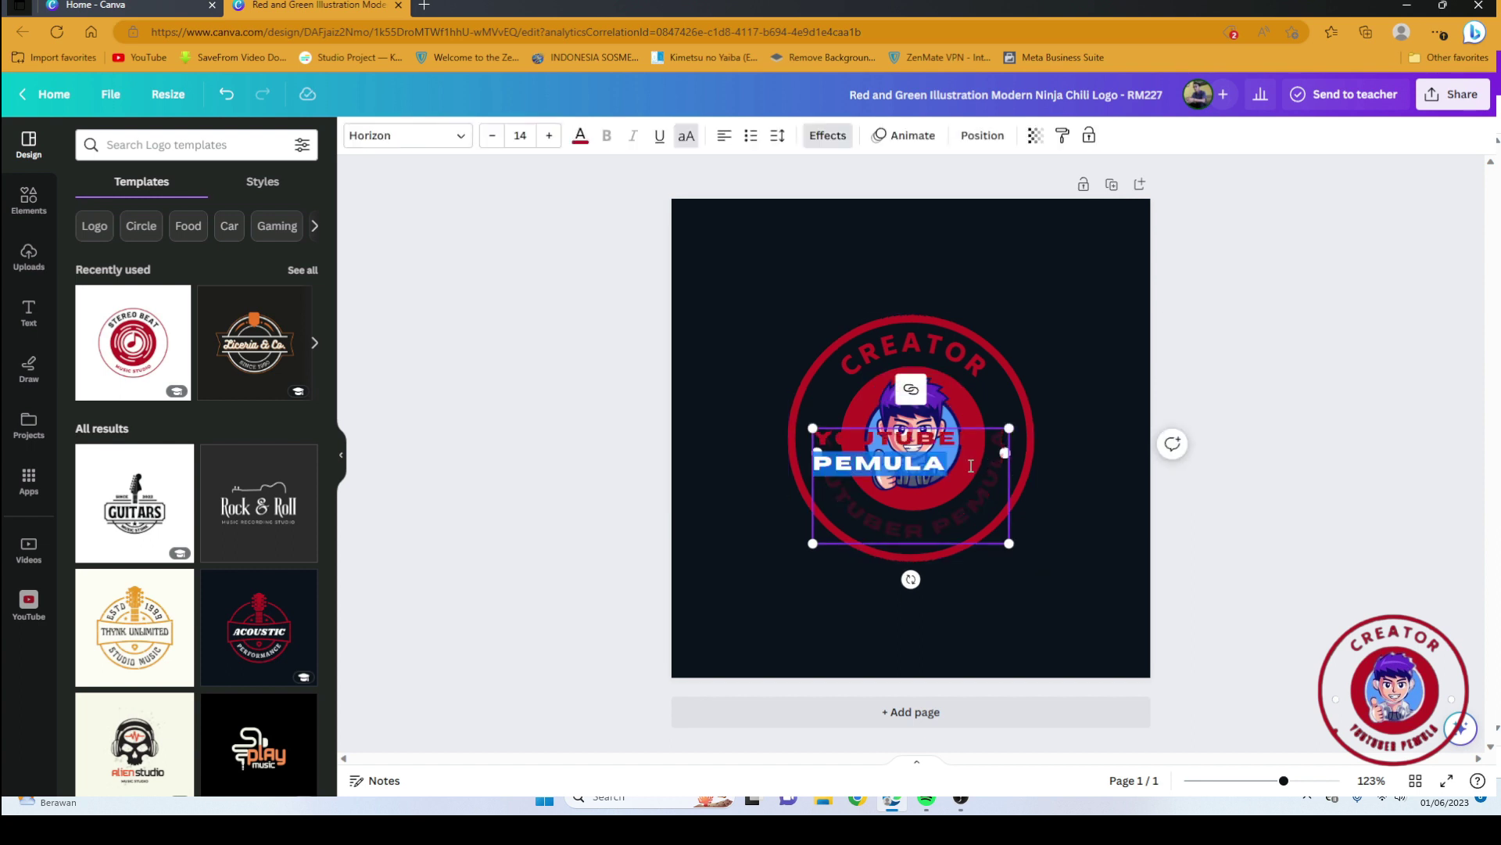
{"action": "left_click", "coordinate": [460, 139]}
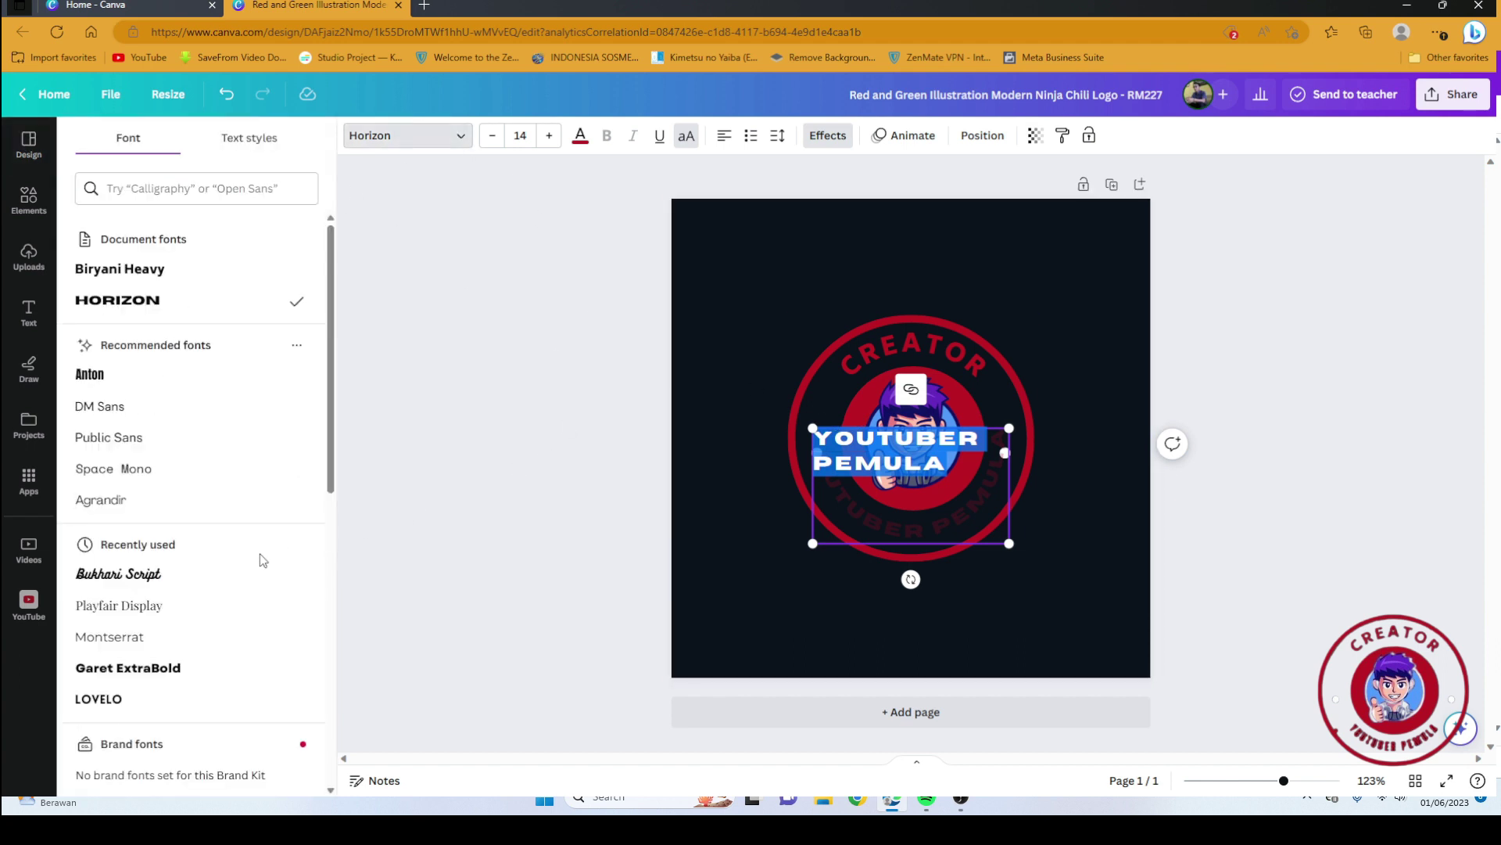
{"action": "left_click", "coordinate": [192, 699]}
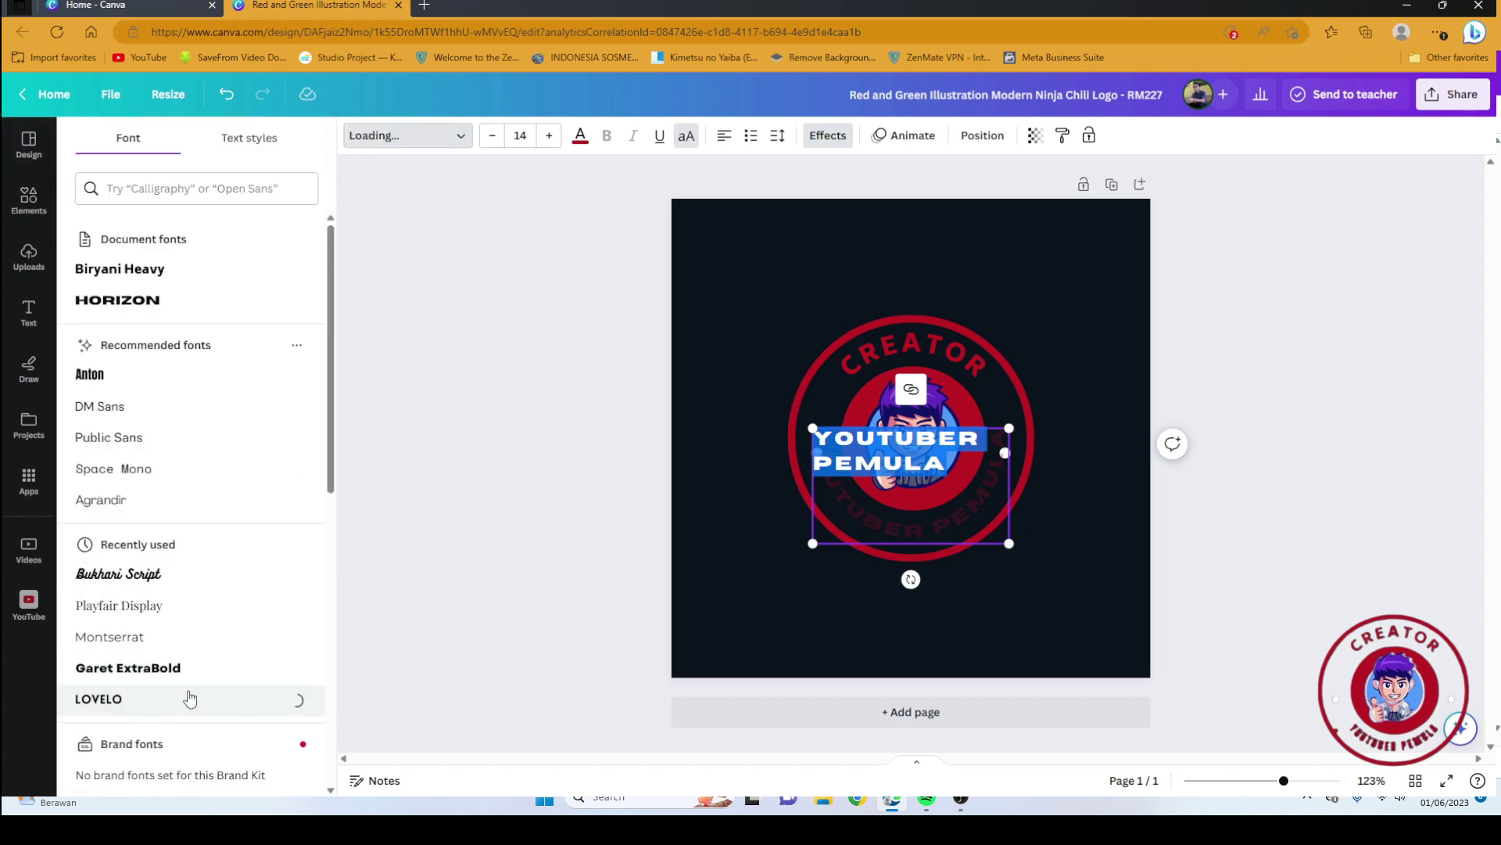
{"action": "left_click", "coordinate": [754, 610]}
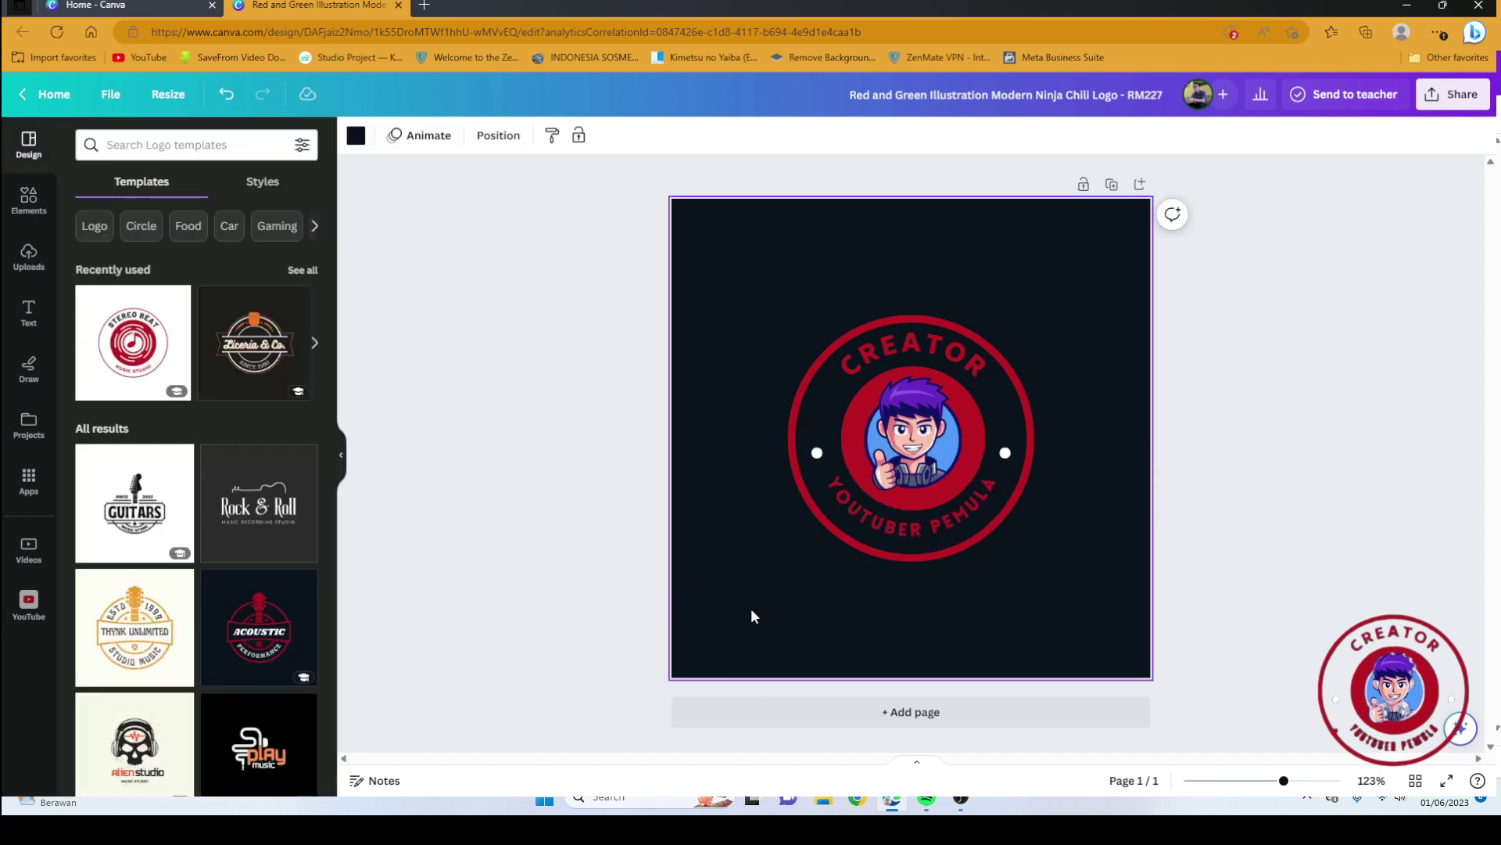
Try Montserrat and Playfair Display on the full YOUTUBER PEMULA text, and apply the TC October font
{"action": "left_click", "coordinate": [1002, 475]}
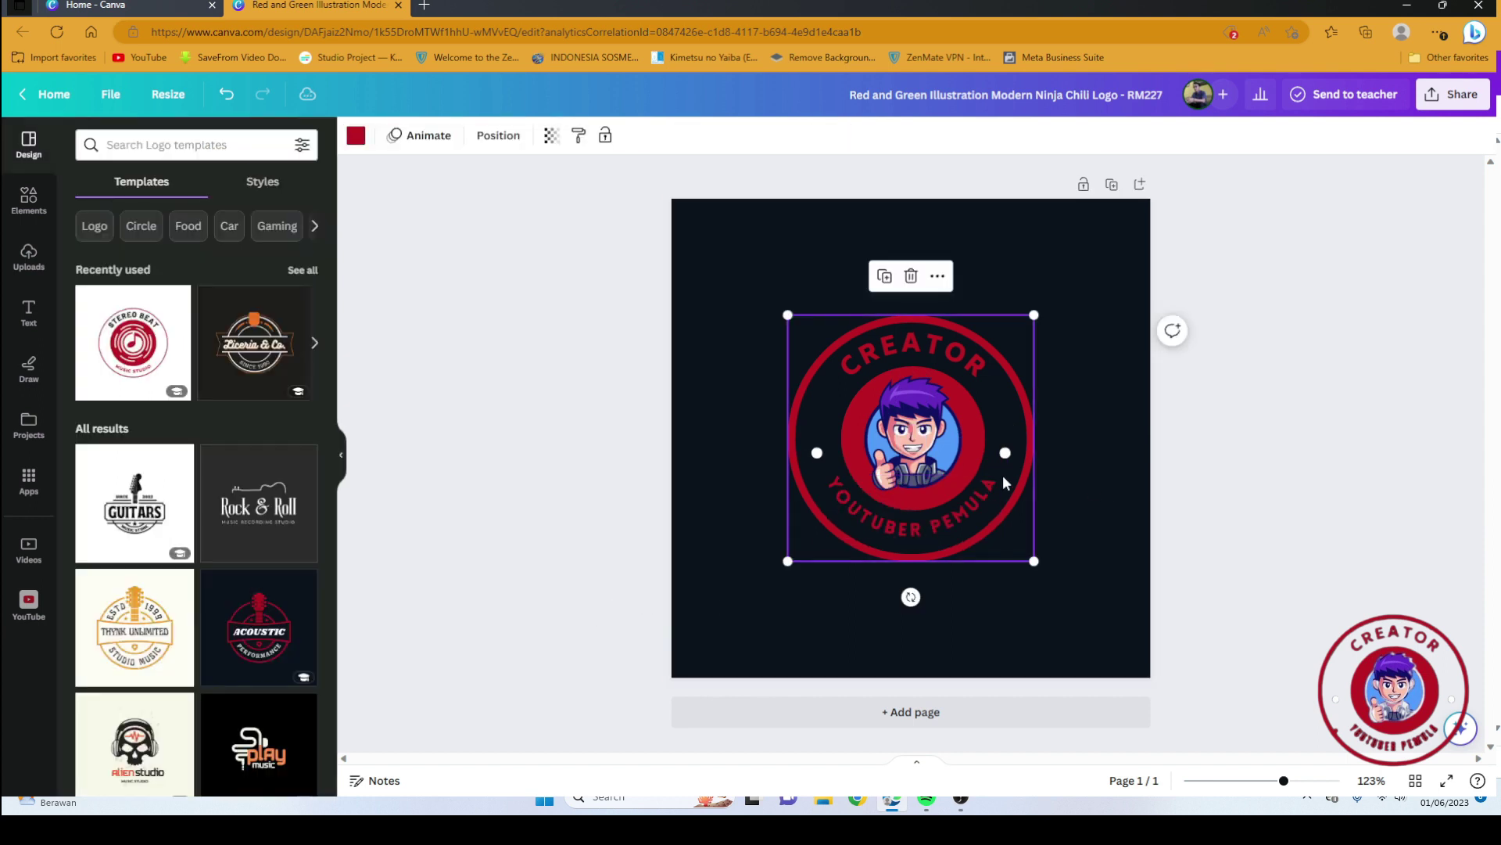
{"action": "left_click", "coordinate": [997, 478]}
{"action": "left_click", "coordinate": [987, 494]}
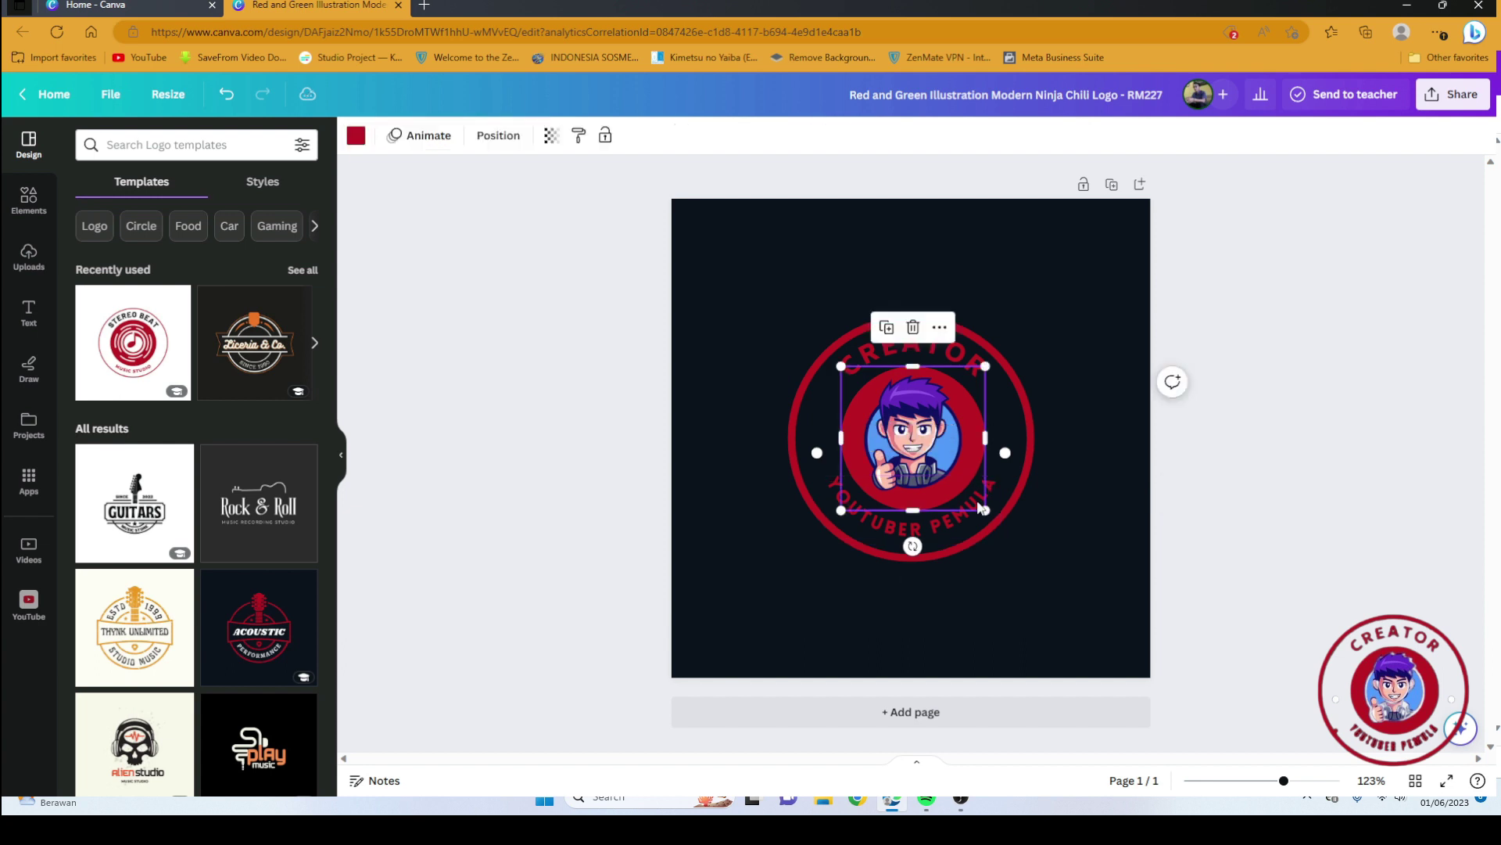
{"action": "left_click", "coordinate": [990, 500]}
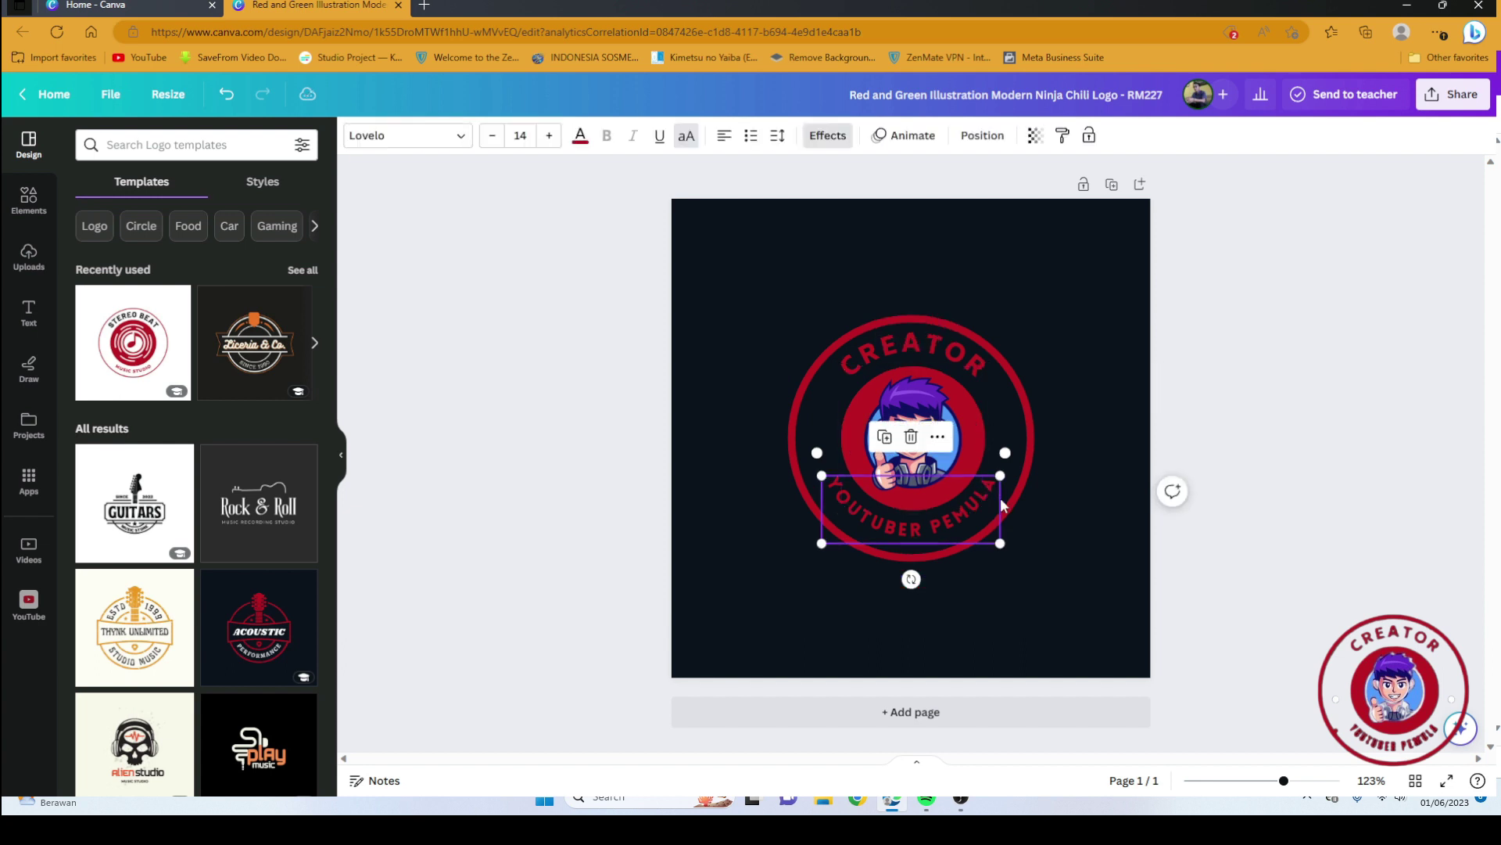
{"action": "left_click", "coordinate": [1001, 499]}
{"action": "left_click_drag", "start_coordinate": [922, 504], "coordinate": [821, 475]}
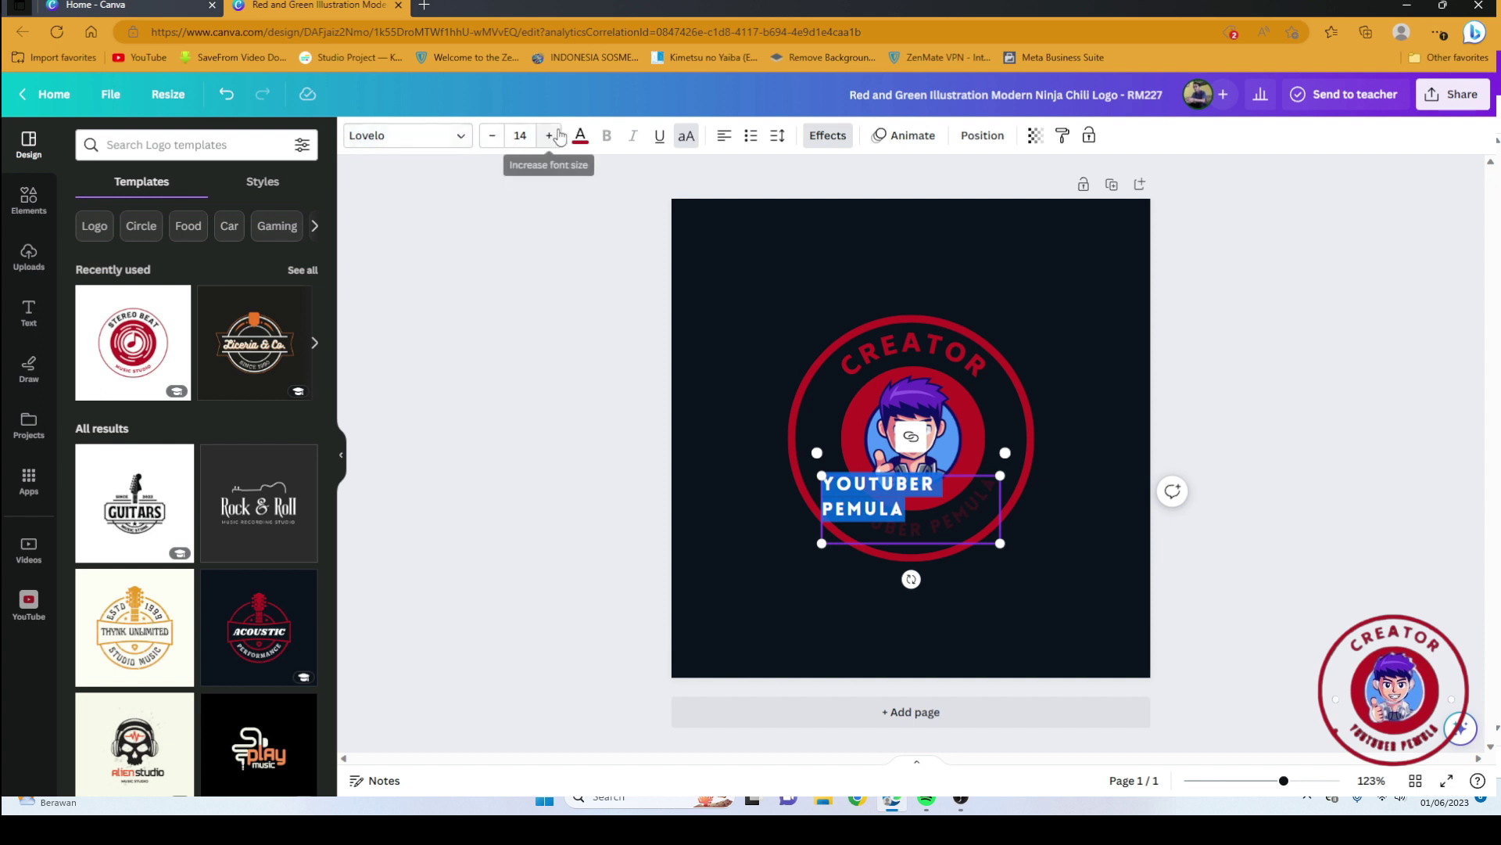
{"action": "left_click", "coordinate": [461, 141]}
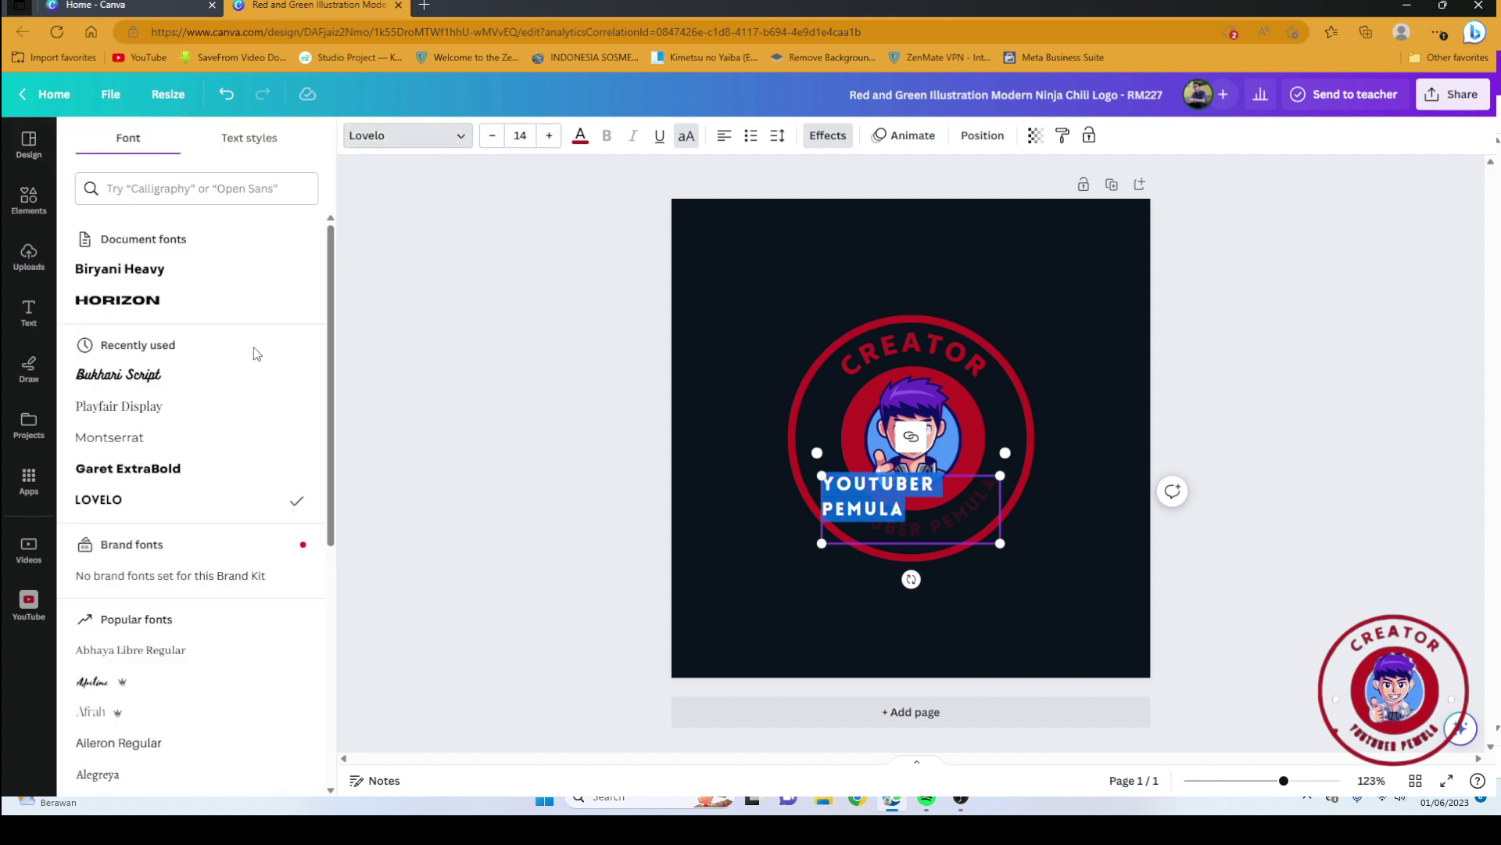
{"action": "scroll", "coordinate": [204, 661], "scroll_direction": "down", "scroll_amount": 3}
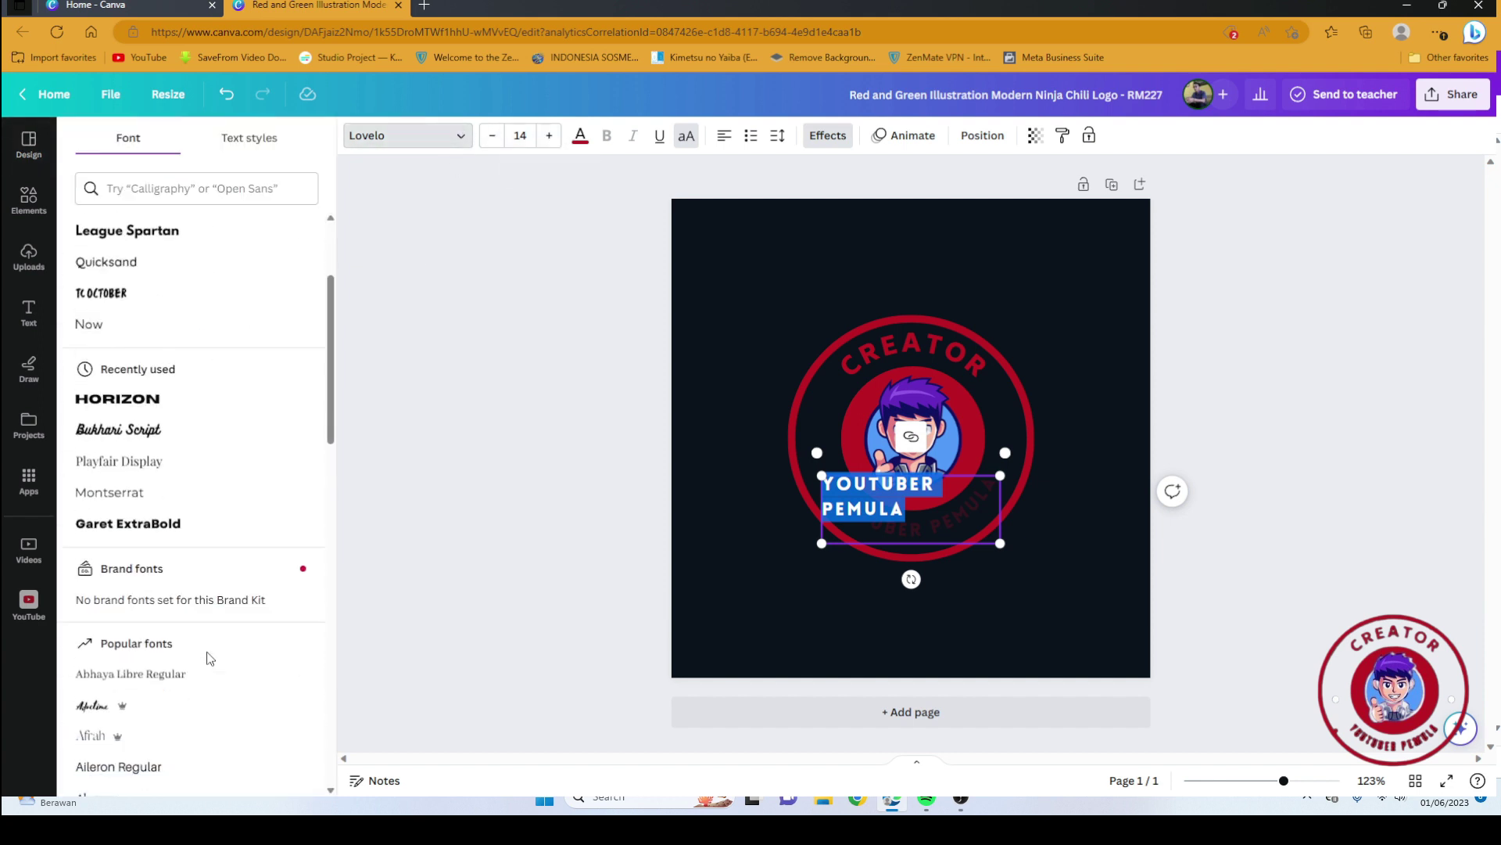
{"action": "left_click", "coordinate": [203, 493]}
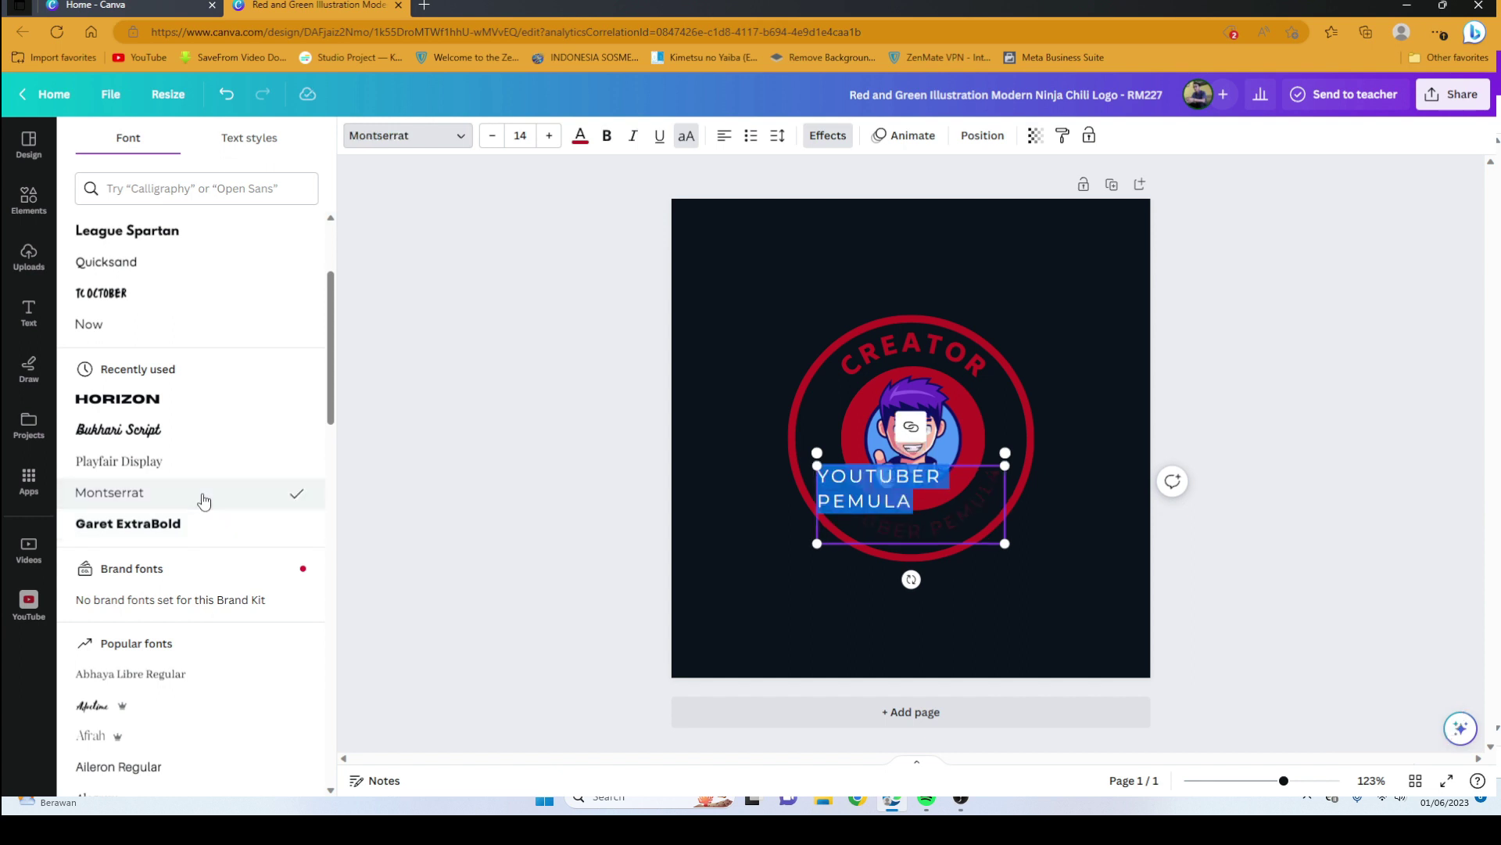
{"action": "left_click", "coordinate": [156, 469]}
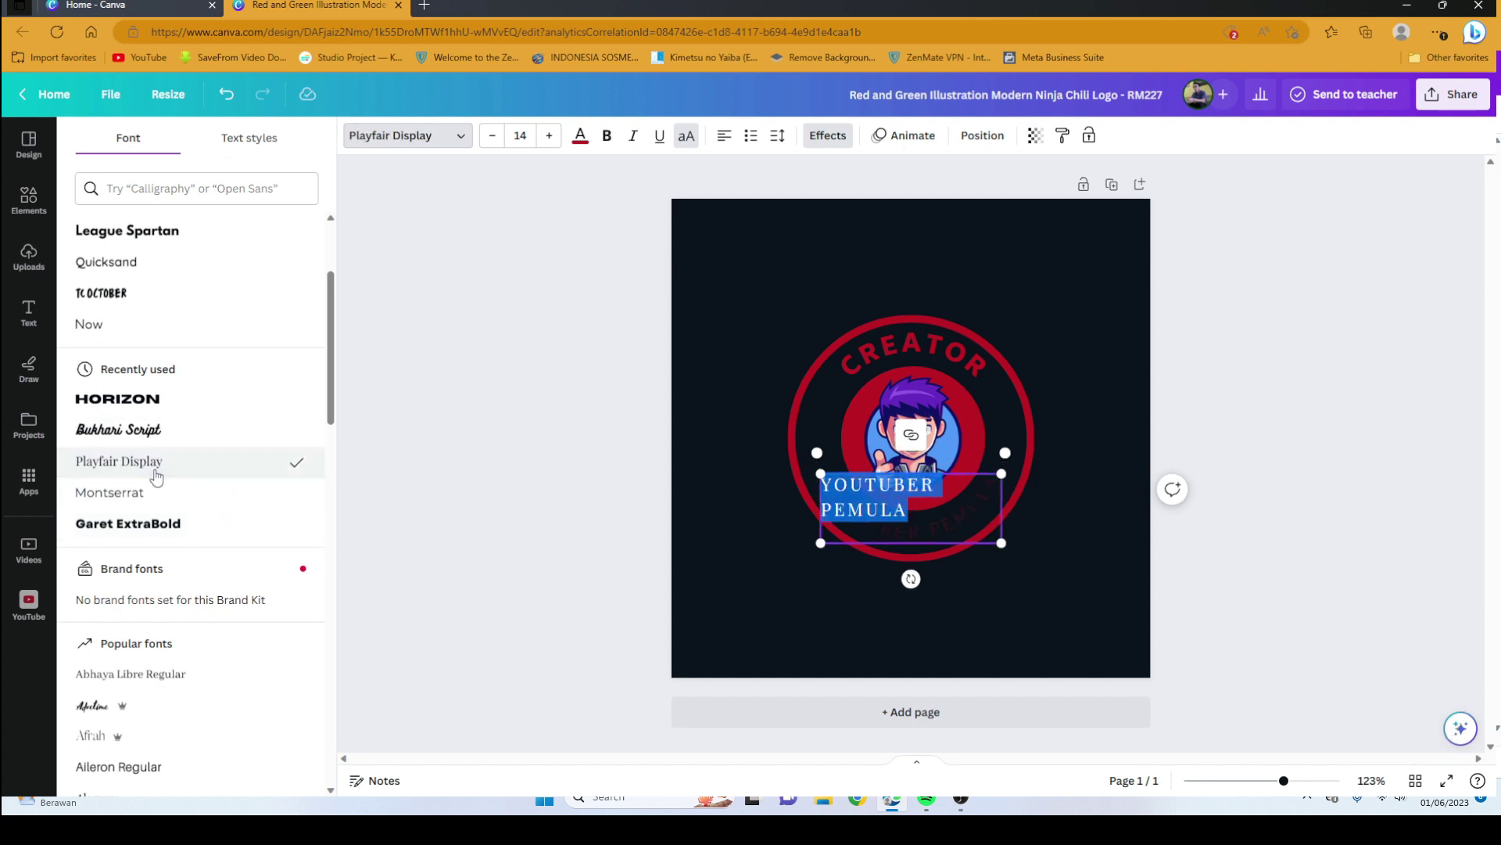
{"action": "left_click", "coordinate": [131, 300]}
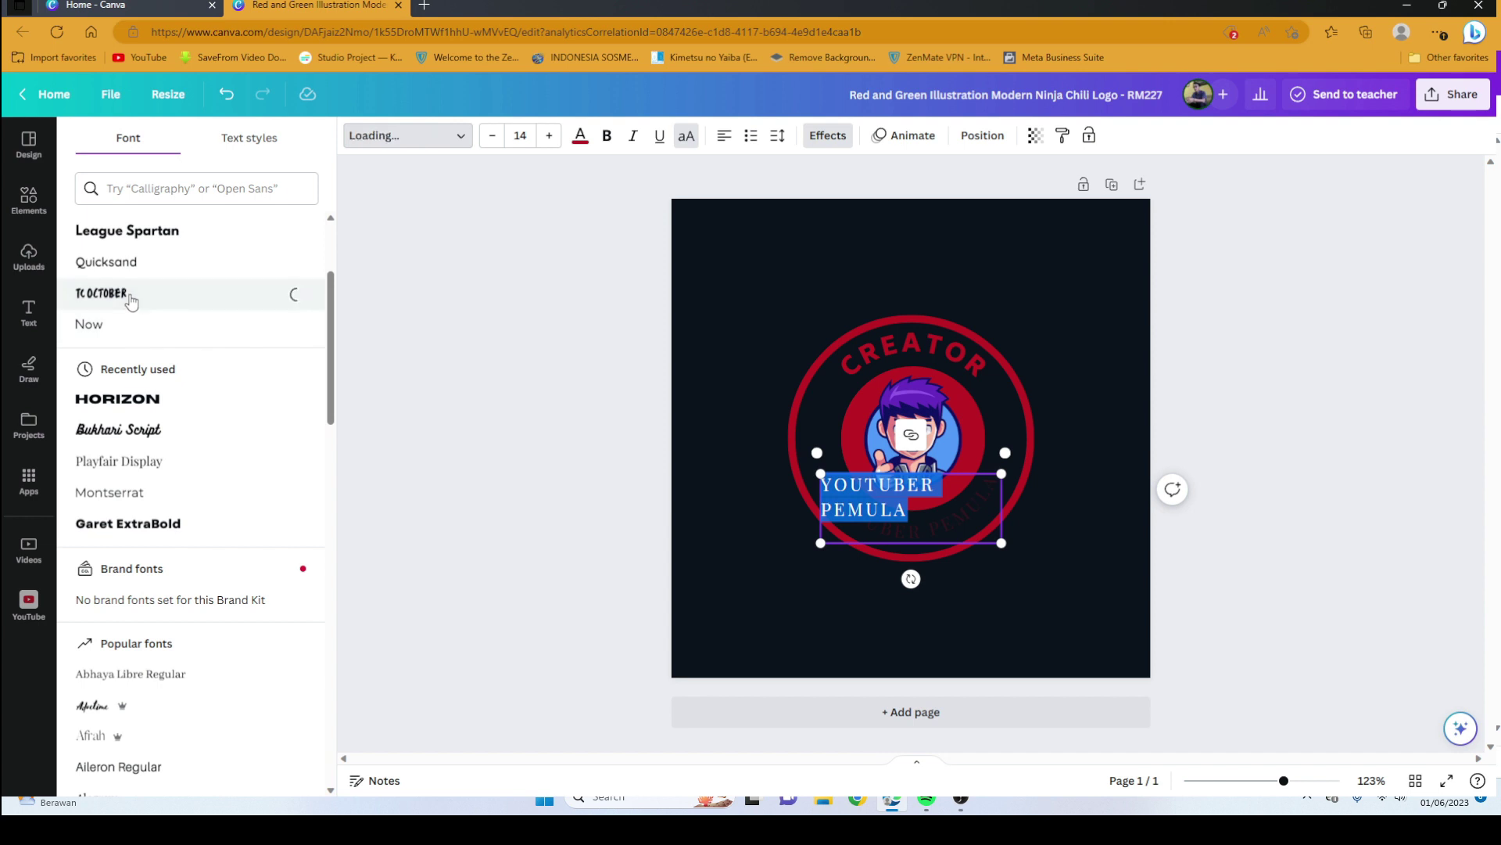
{"action": "left_click", "coordinate": [733, 582]}
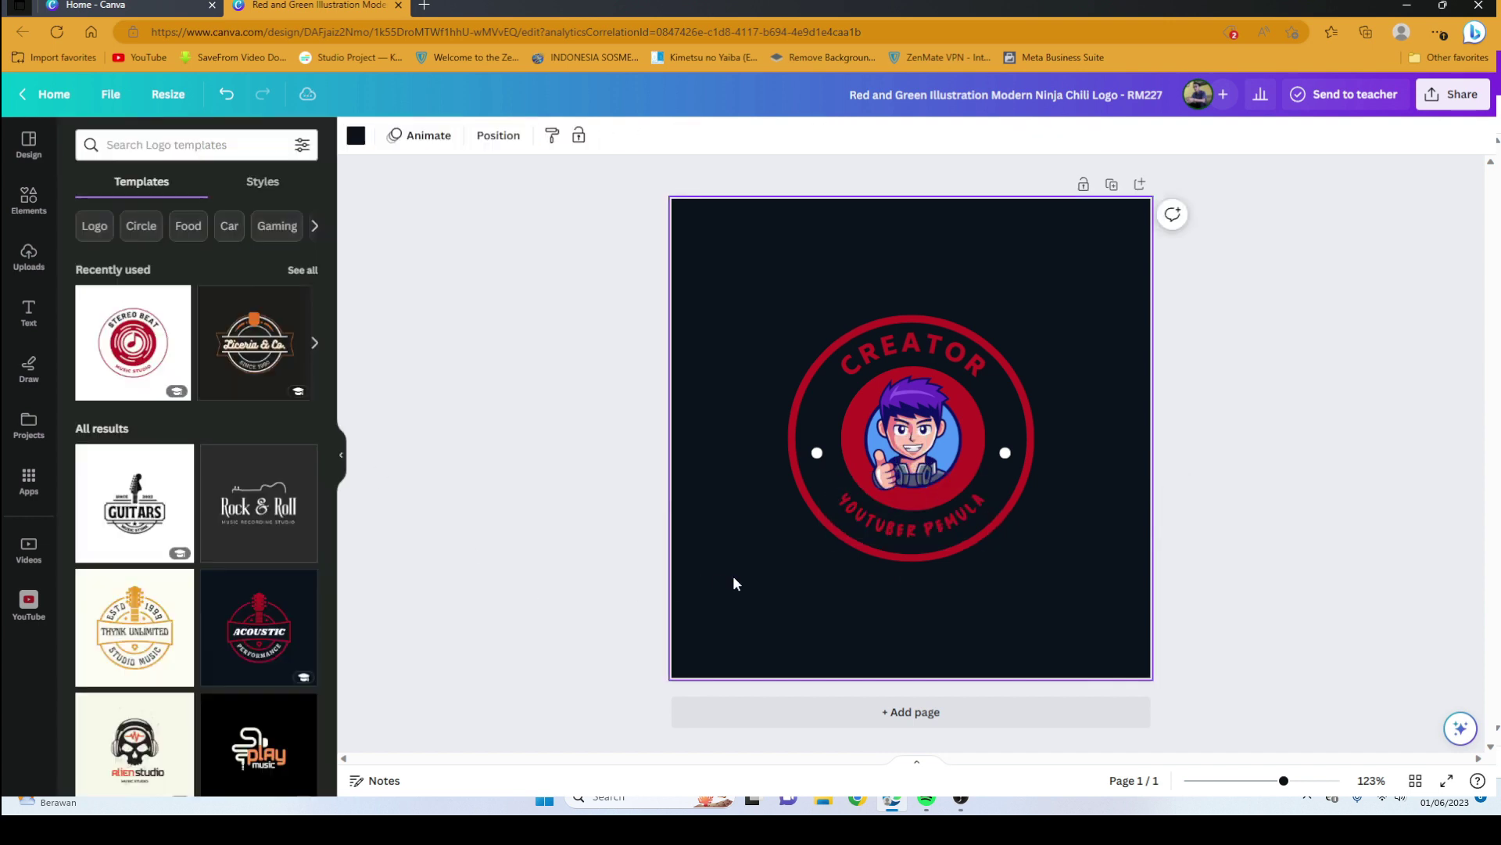
Set the font of the curved YOUTUBER PEMULA text at the bottom of the ring to Anton
{"action": "left_click", "coordinate": [973, 514]}
{"action": "double_click", "coordinate": [973, 514]}
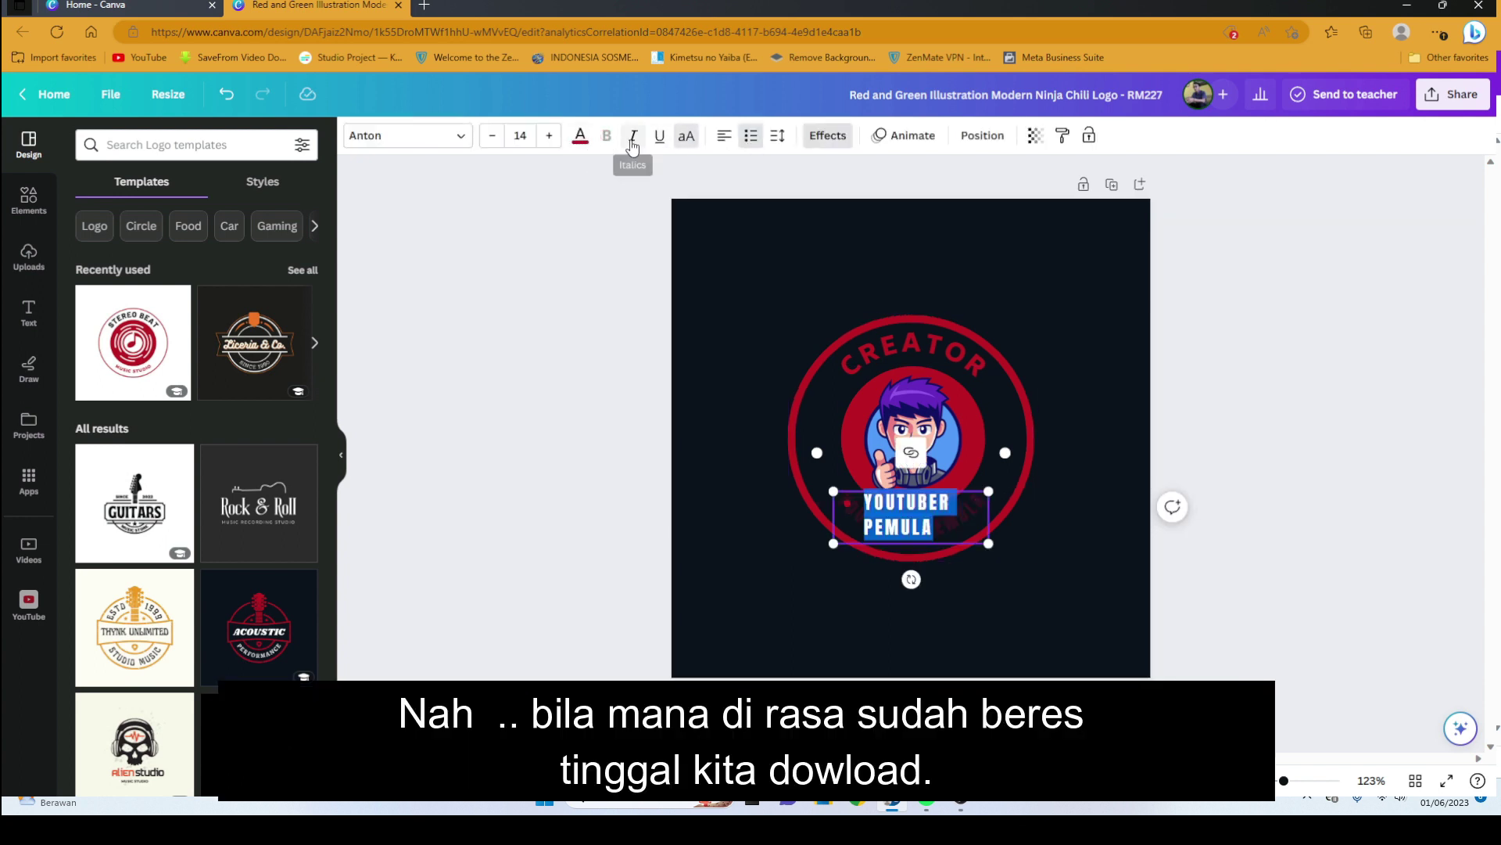
{"action": "left_click", "coordinate": [714, 446]}
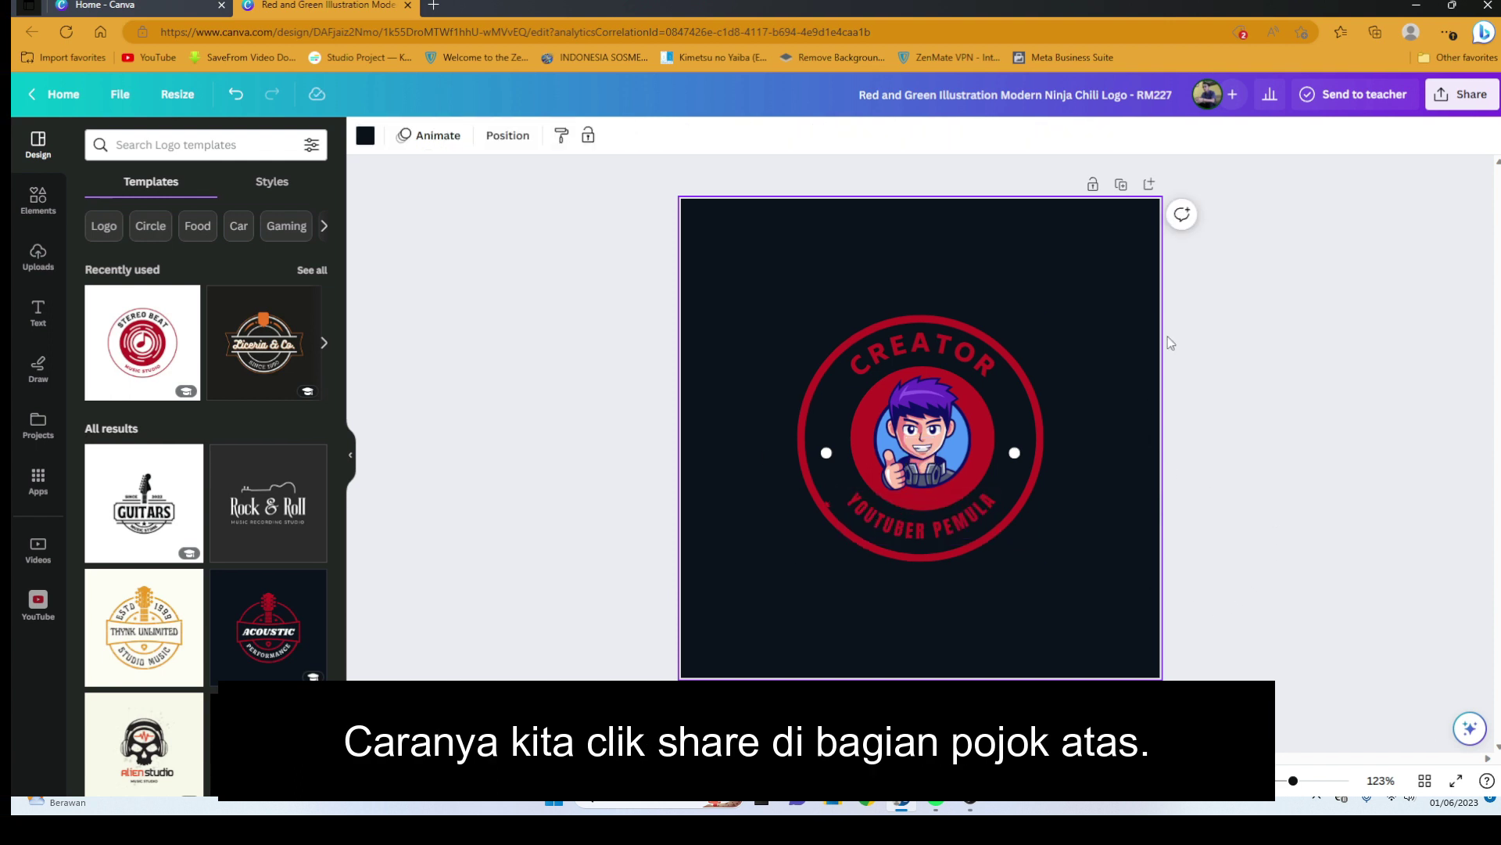
Download the finished logo design as a JPG file at its default size and quality
{"action": "left_click", "coordinate": [1470, 97]}
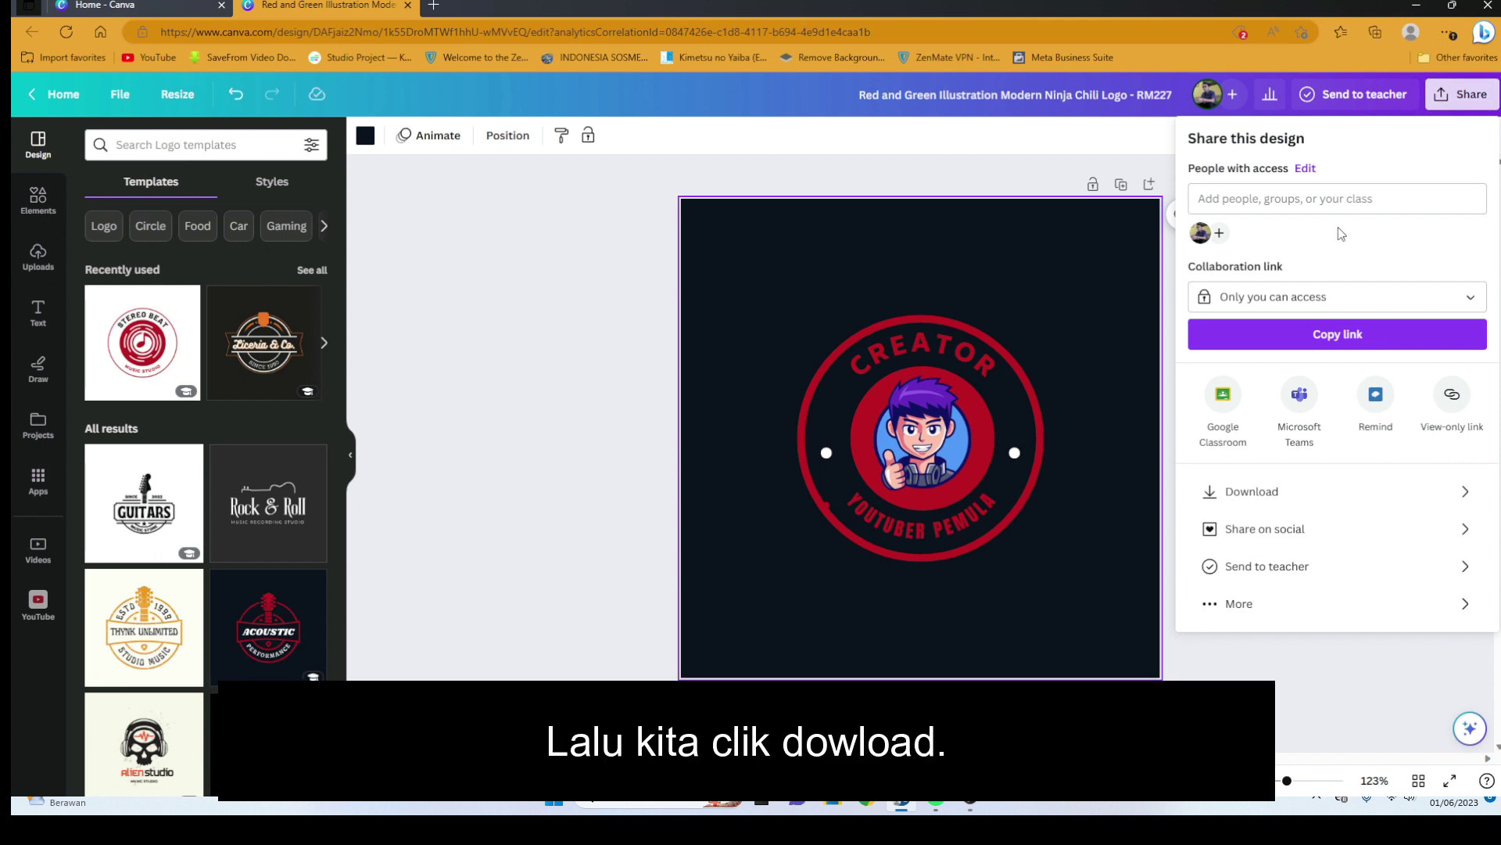
{"action": "left_click", "coordinate": [1276, 501]}
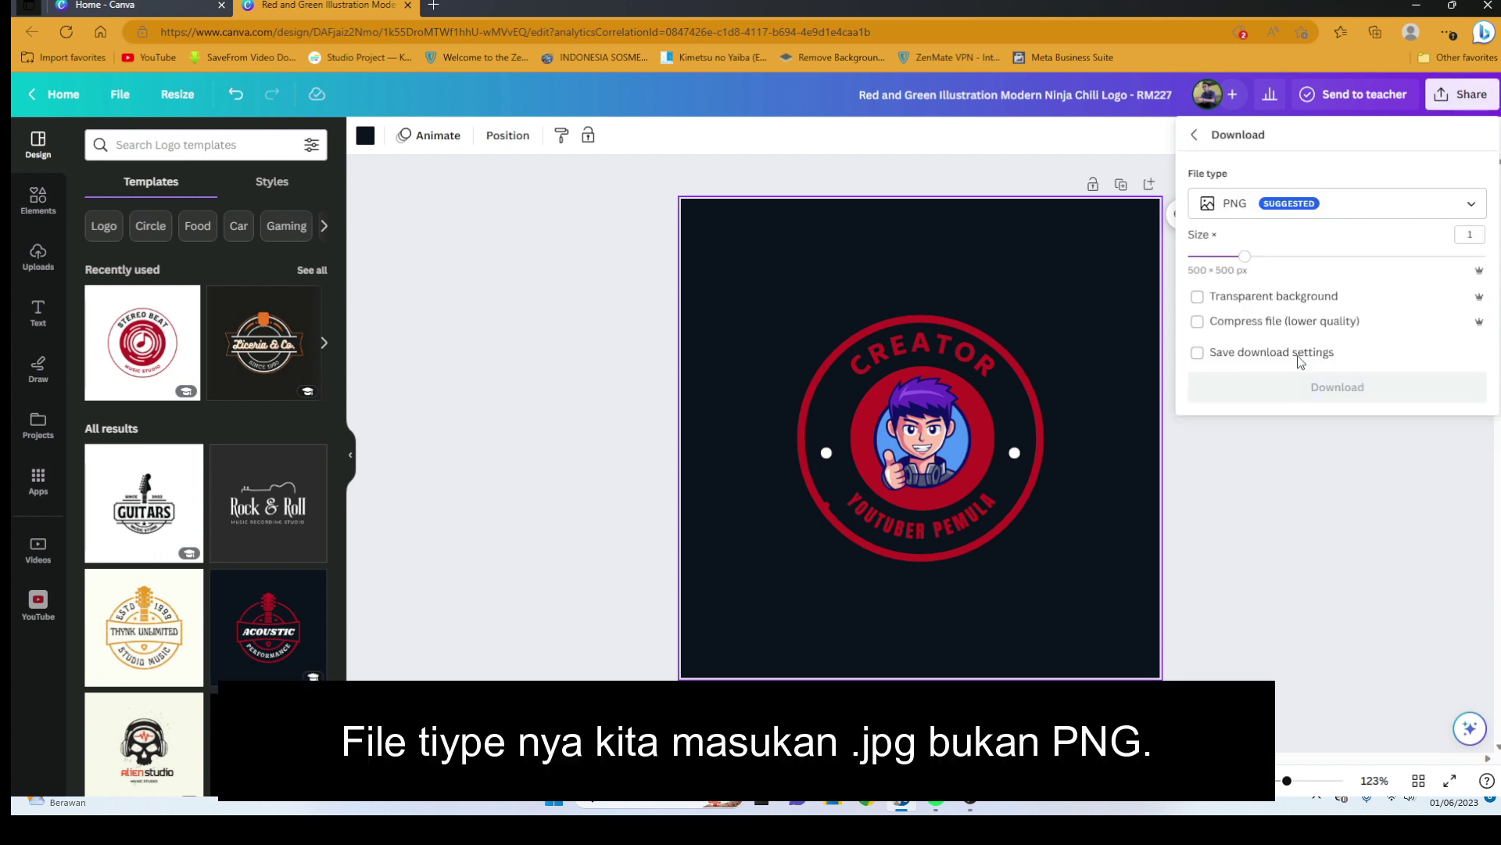
{"action": "left_click", "coordinate": [1261, 205]}
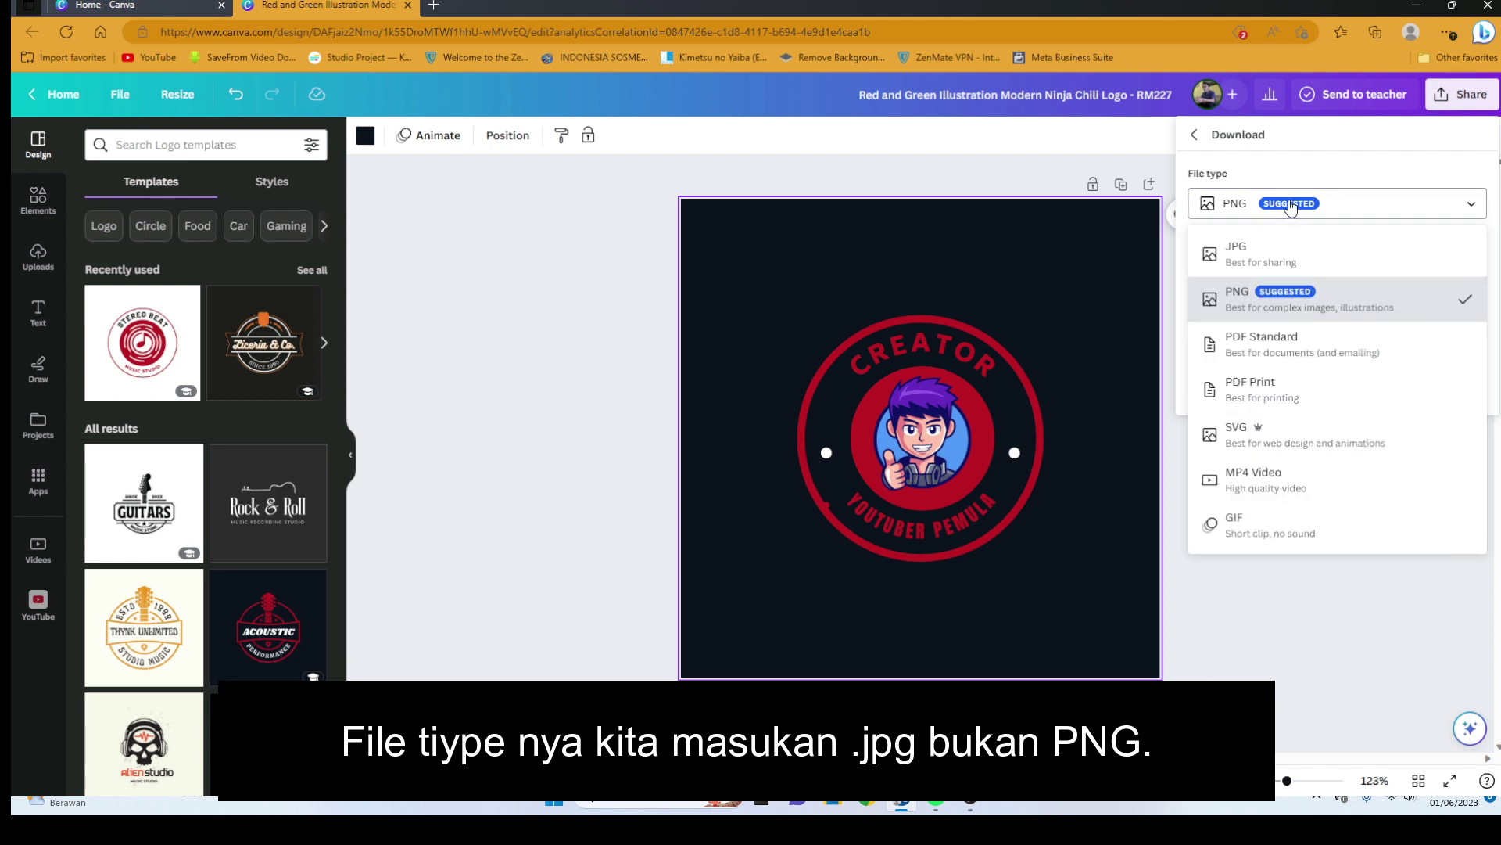
{"action": "left_click", "coordinate": [1267, 263]}
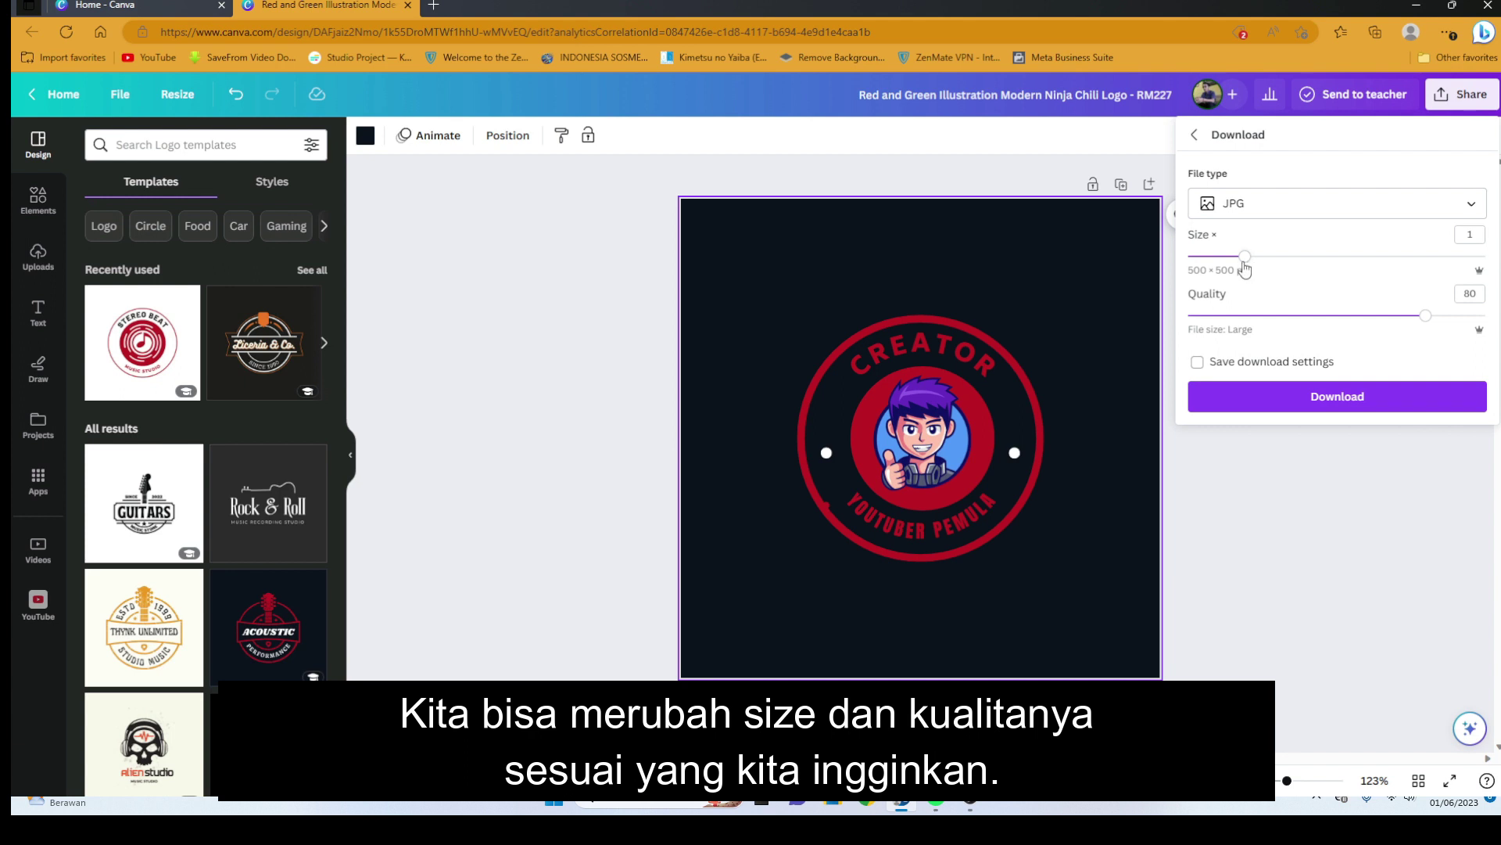
{"action": "left_click", "coordinate": [1331, 396]}
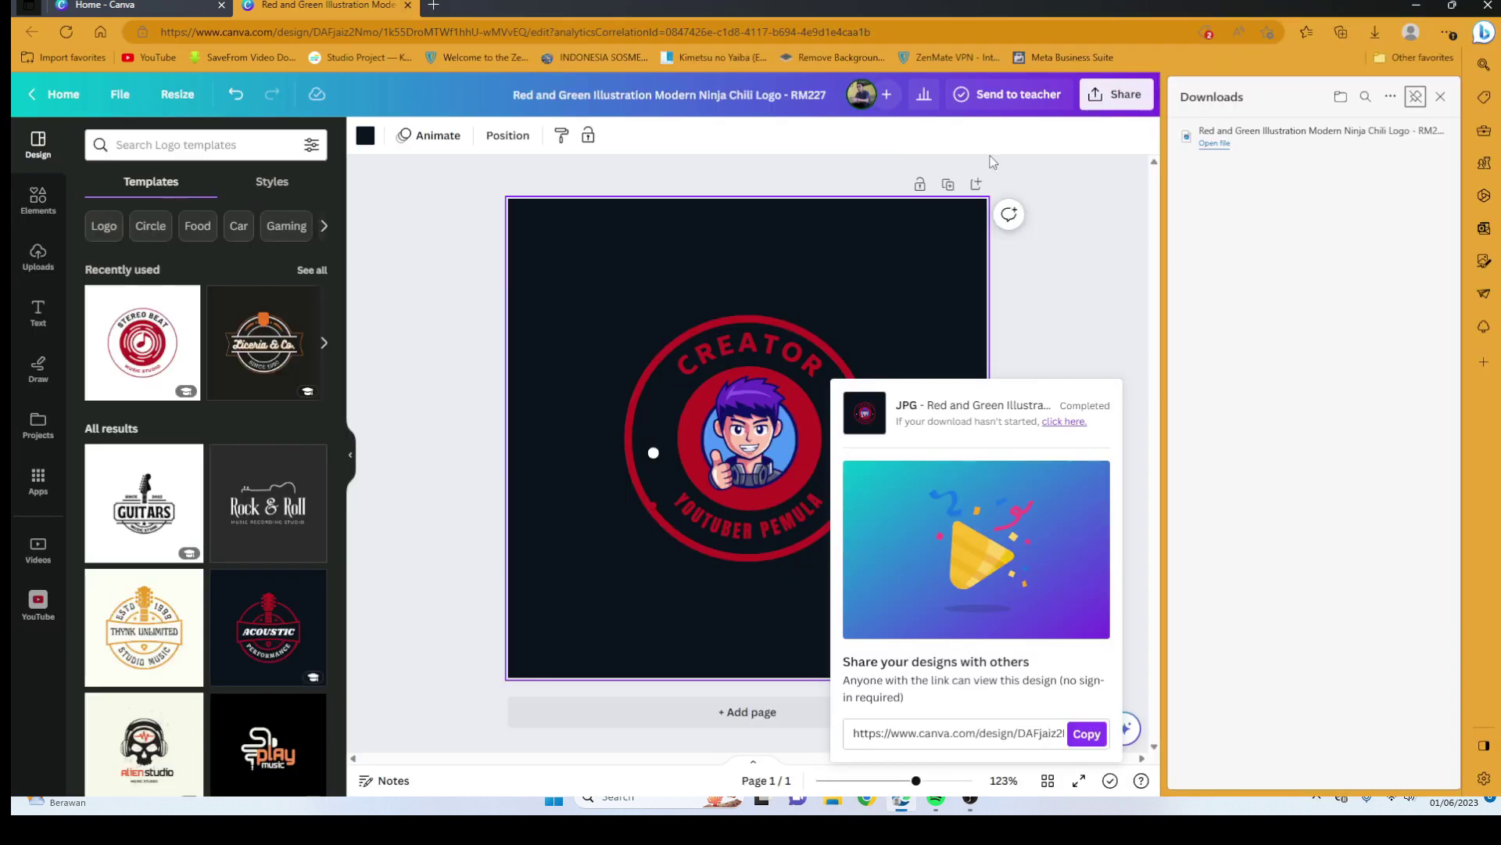
Search the web for "remove background" in a new browser tab and open the remove.bg site
{"action": "left_click", "coordinate": [435, 6]}
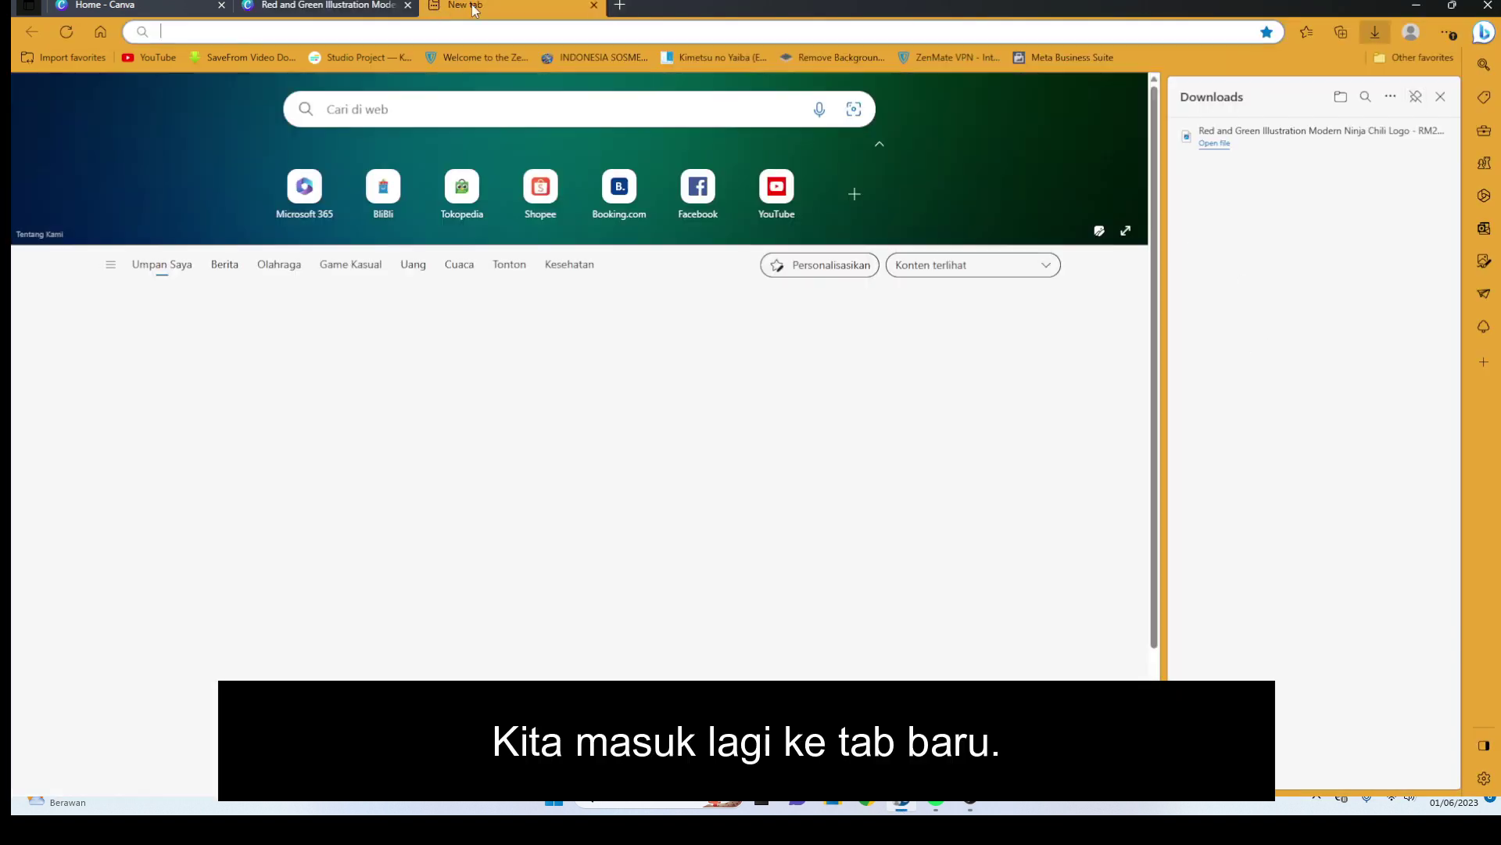
{"action": "left_click", "coordinate": [395, 101]}
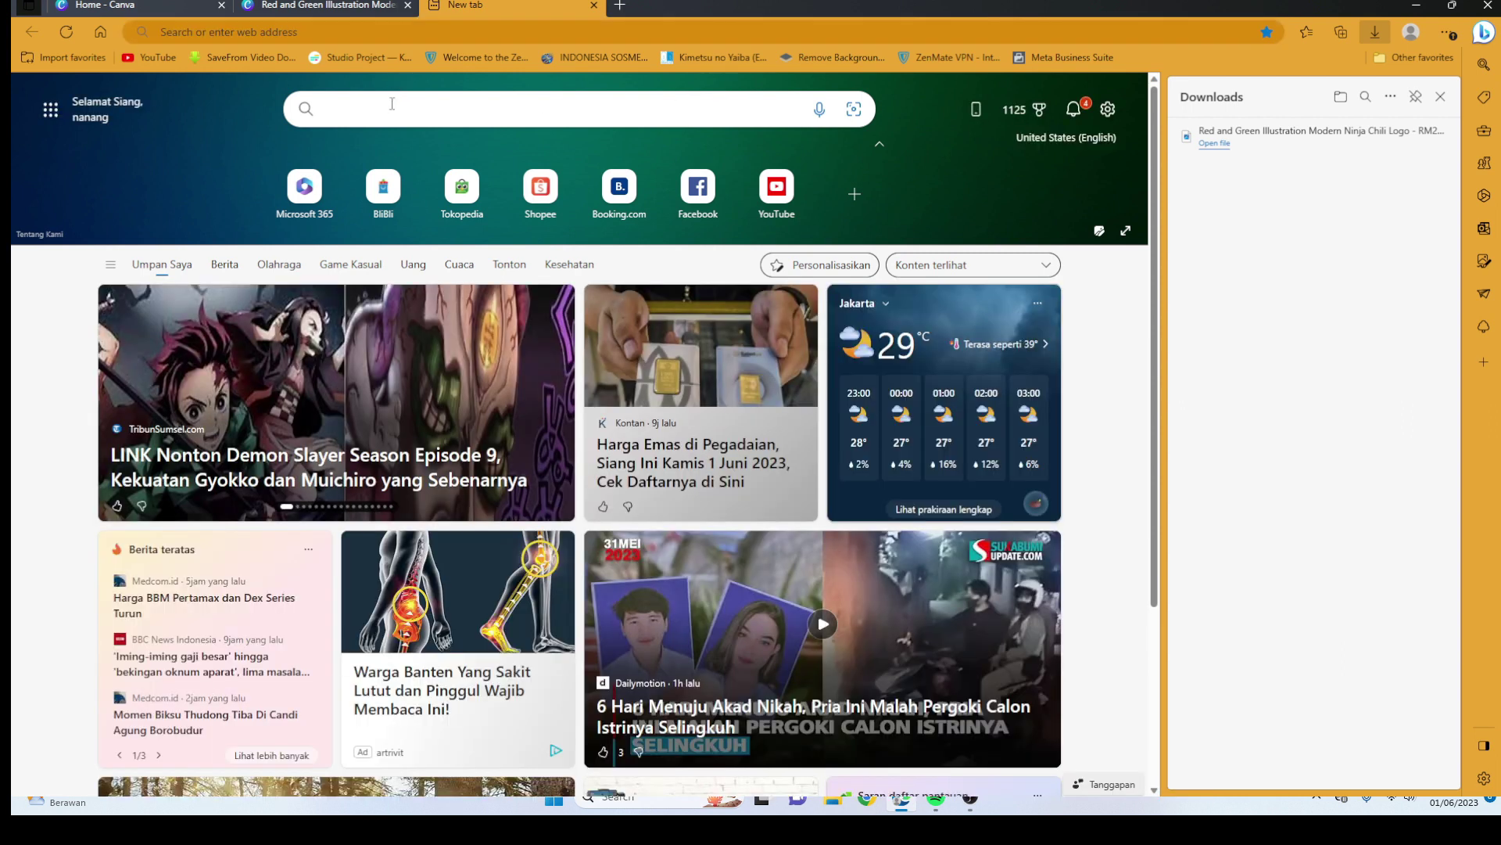
{"action": "left_click", "coordinate": [391, 103]}
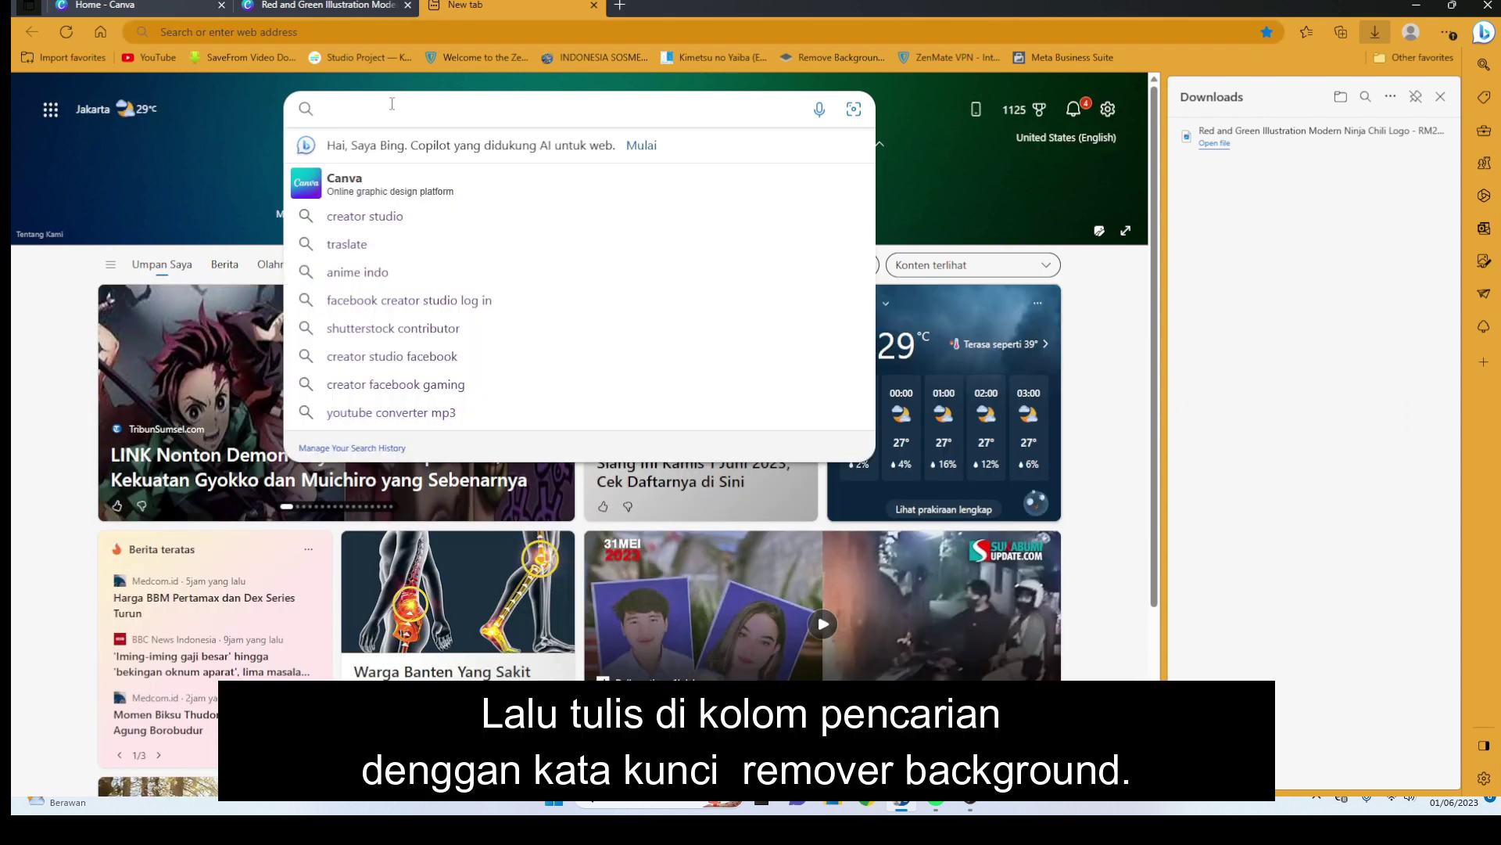
{"action": "type", "text": "re"}
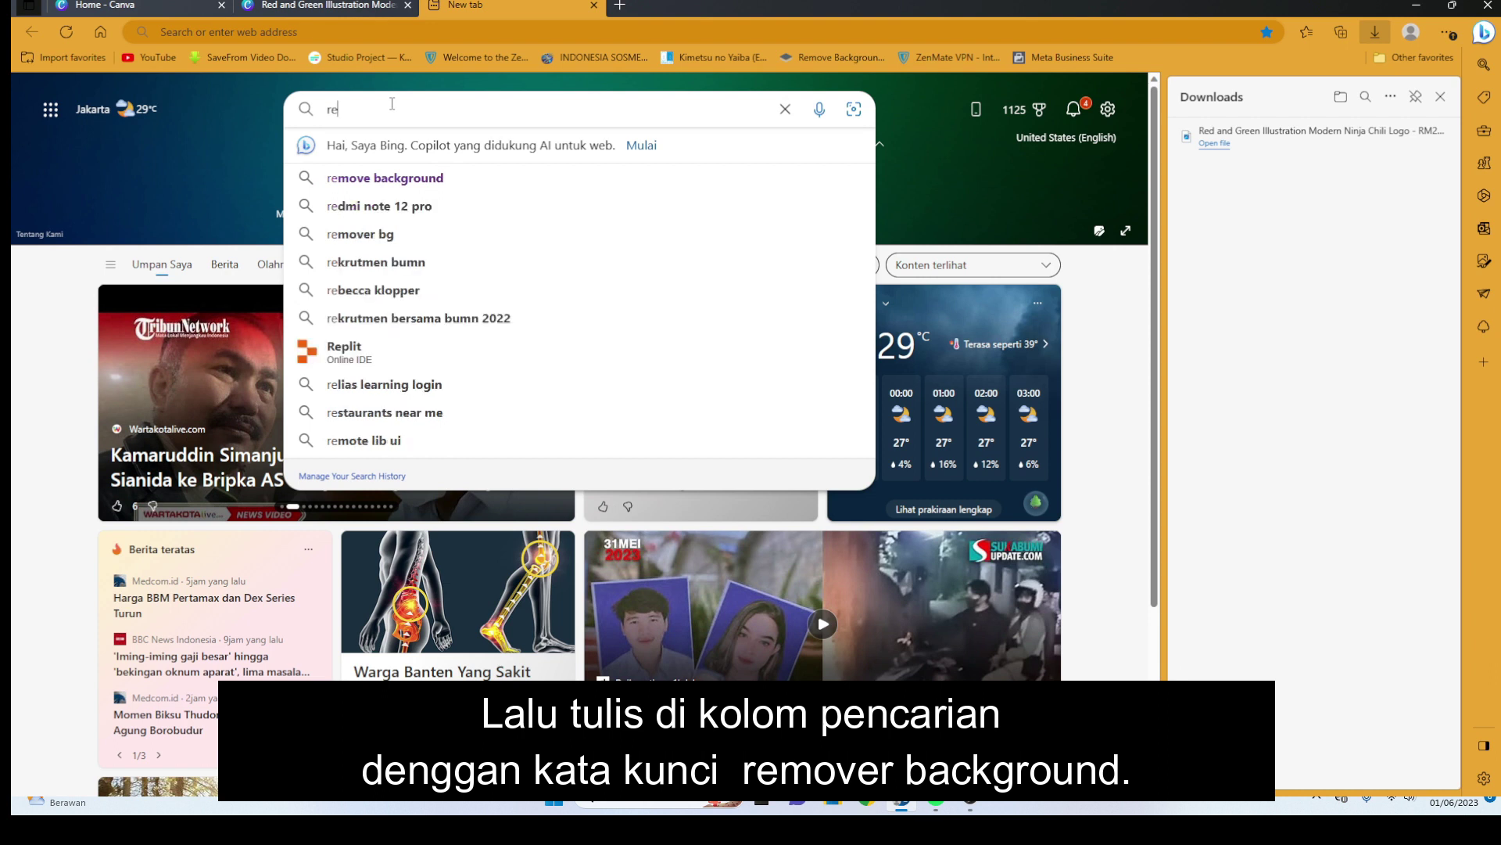
{"action": "type", "text": "mov"}
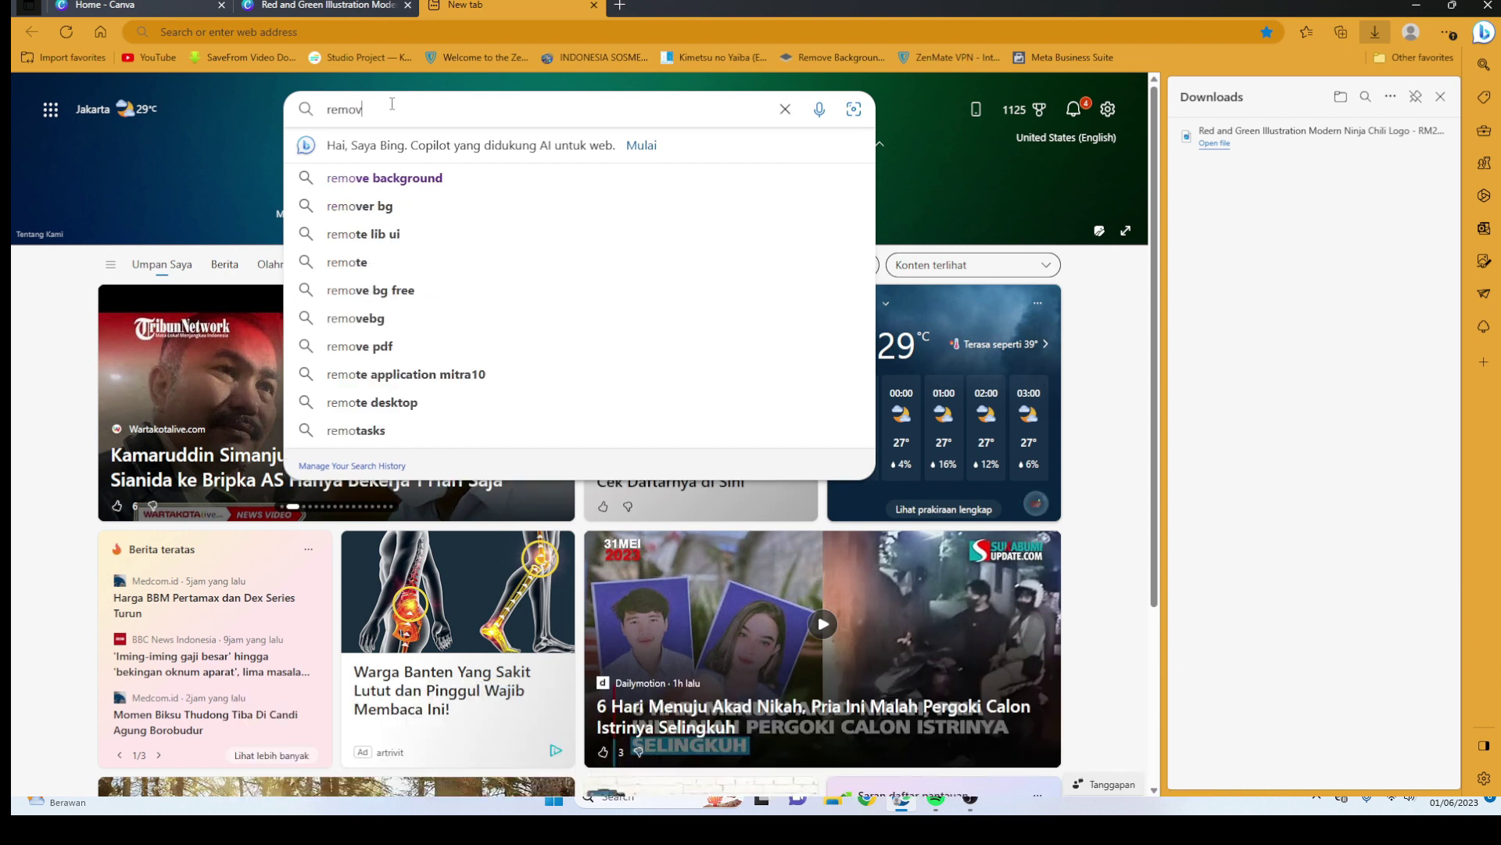
{"action": "type", "text": "e be"}
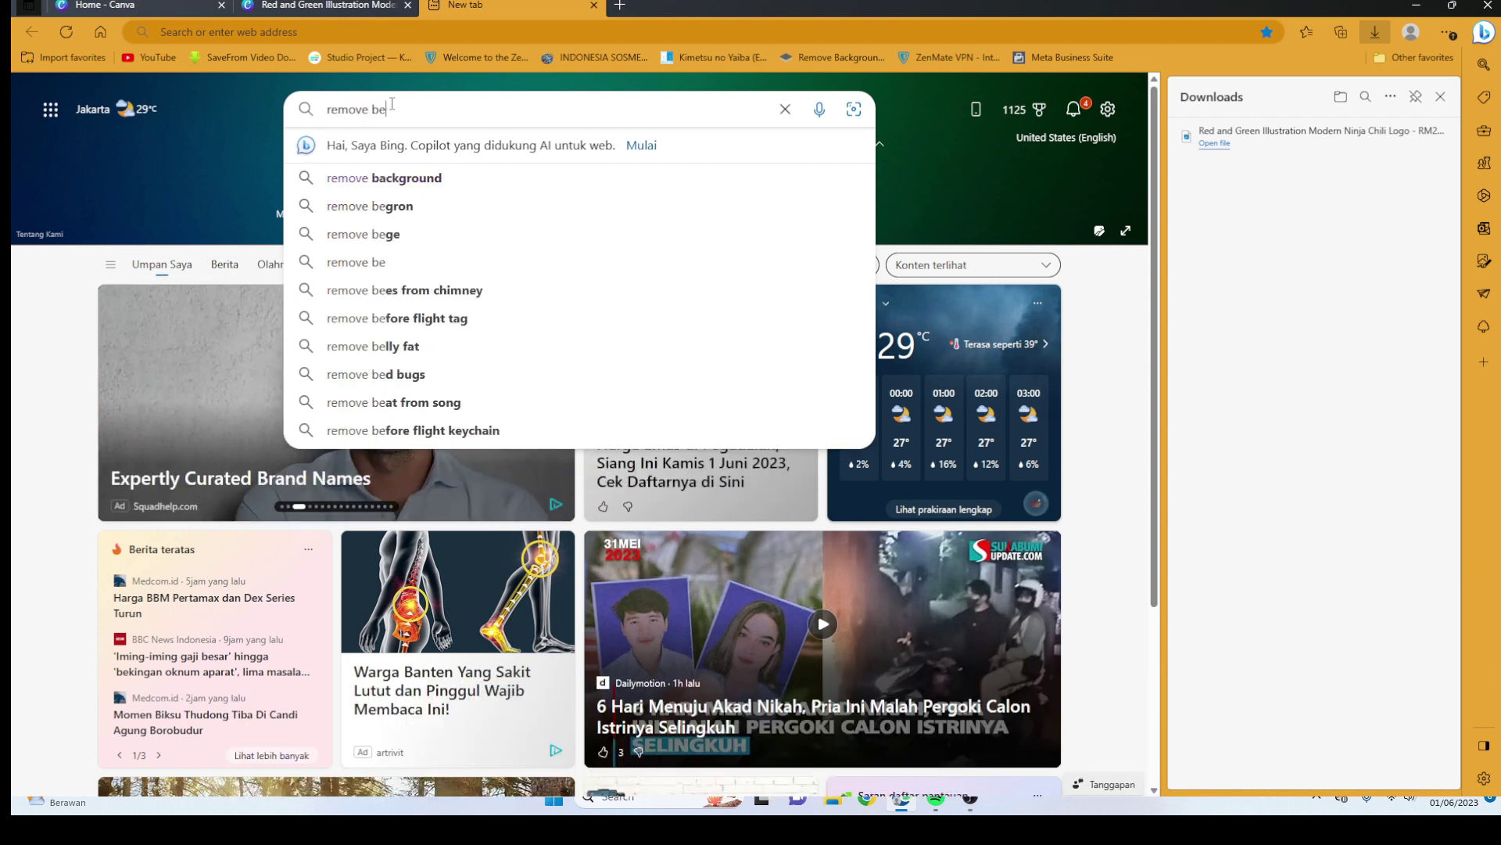
{"action": "type", "text": "kgr"}
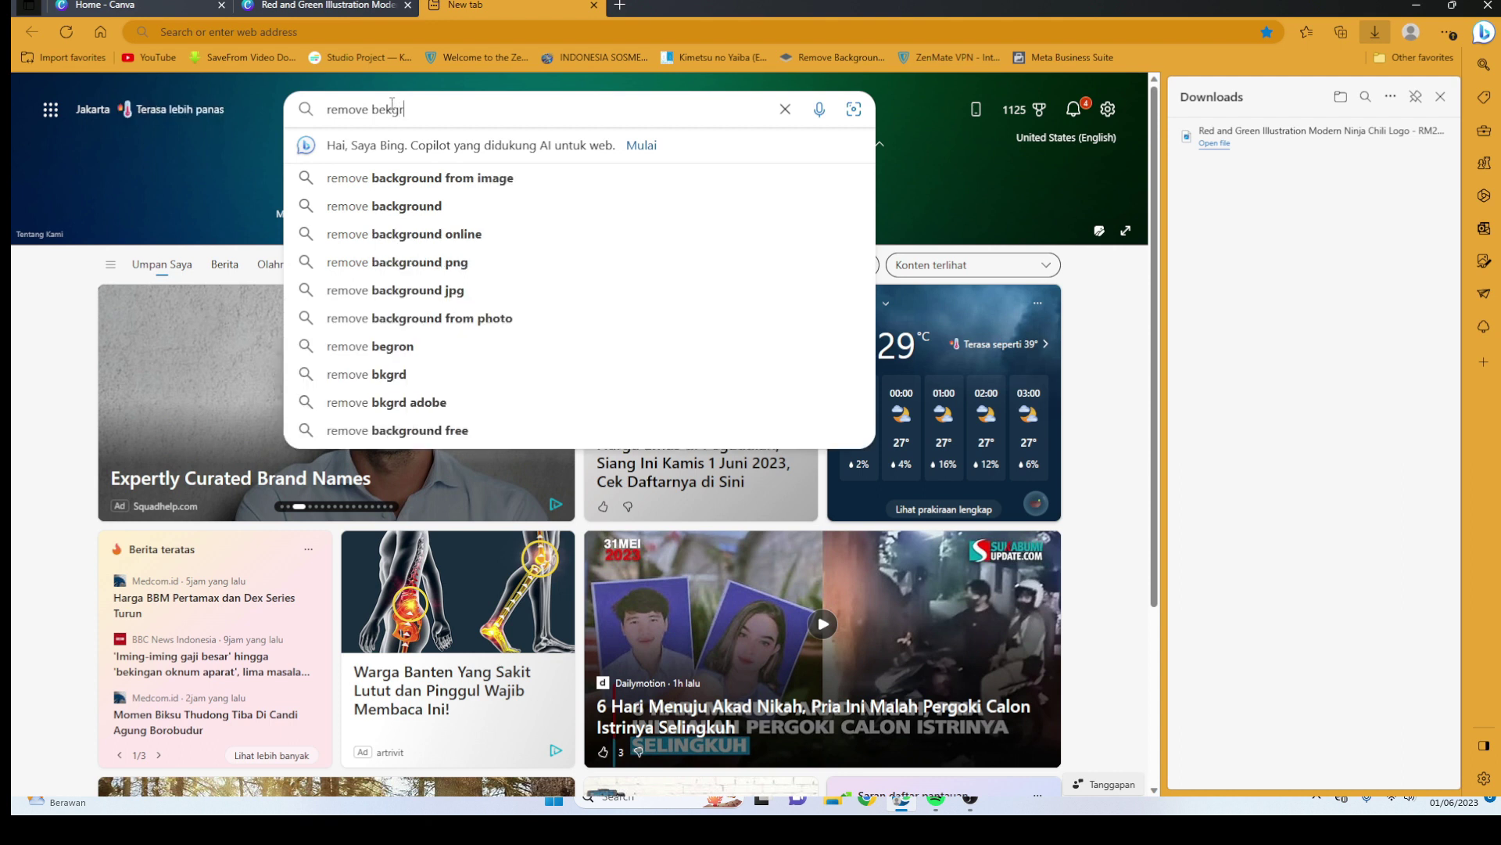
{"action": "type", "text": "oud"}
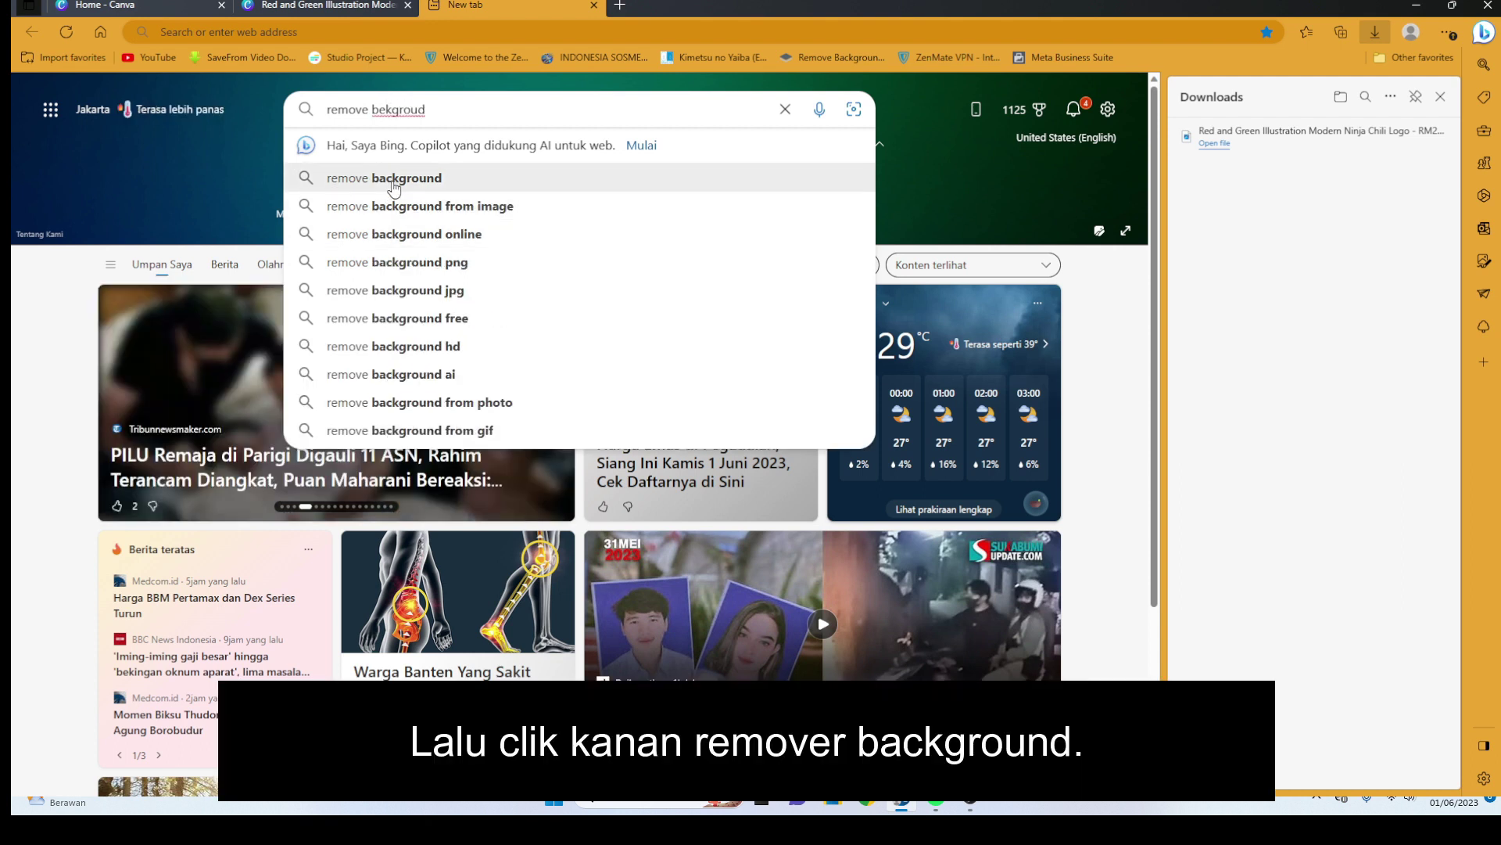
{"action": "left_click", "coordinate": [391, 179]}
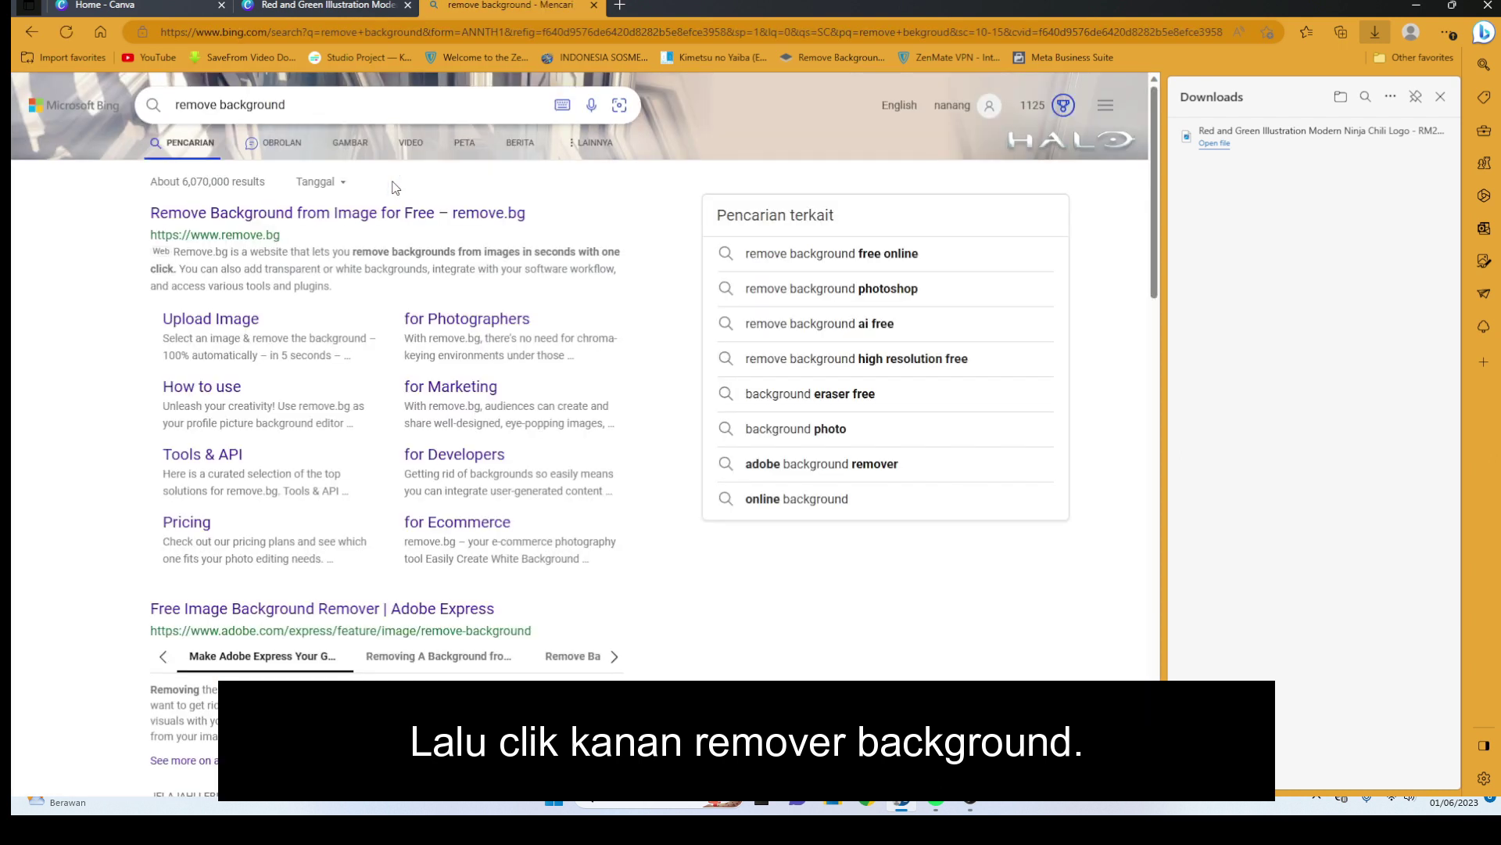
{"action": "left_click", "coordinate": [266, 220]}
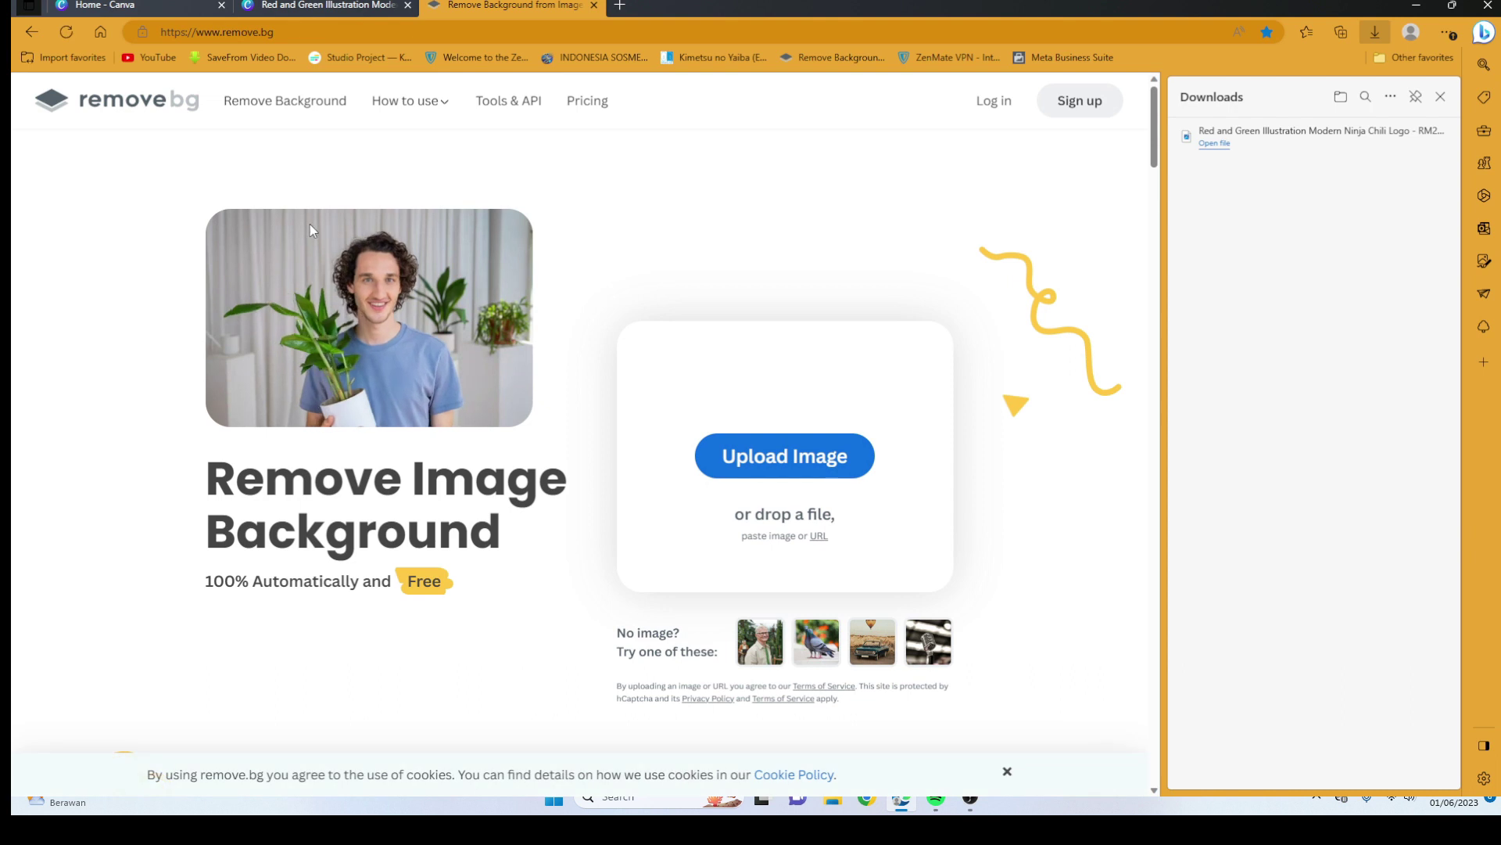
Upload the downloaded logo image to remove.bg and download the version with the background removed
{"action": "left_click", "coordinate": [792, 459]}
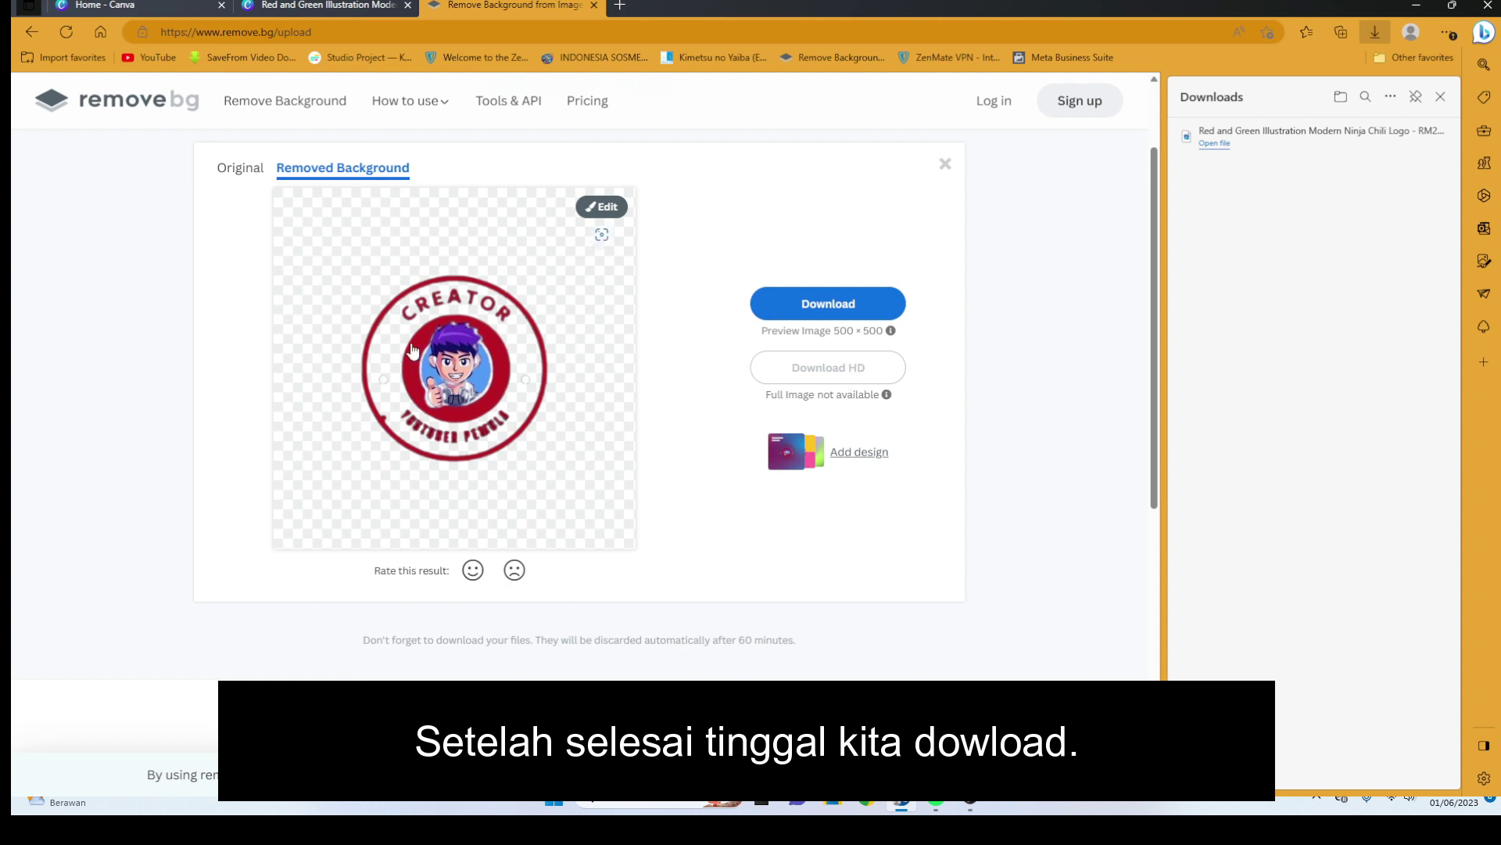
{"action": "left_click", "coordinate": [818, 312]}
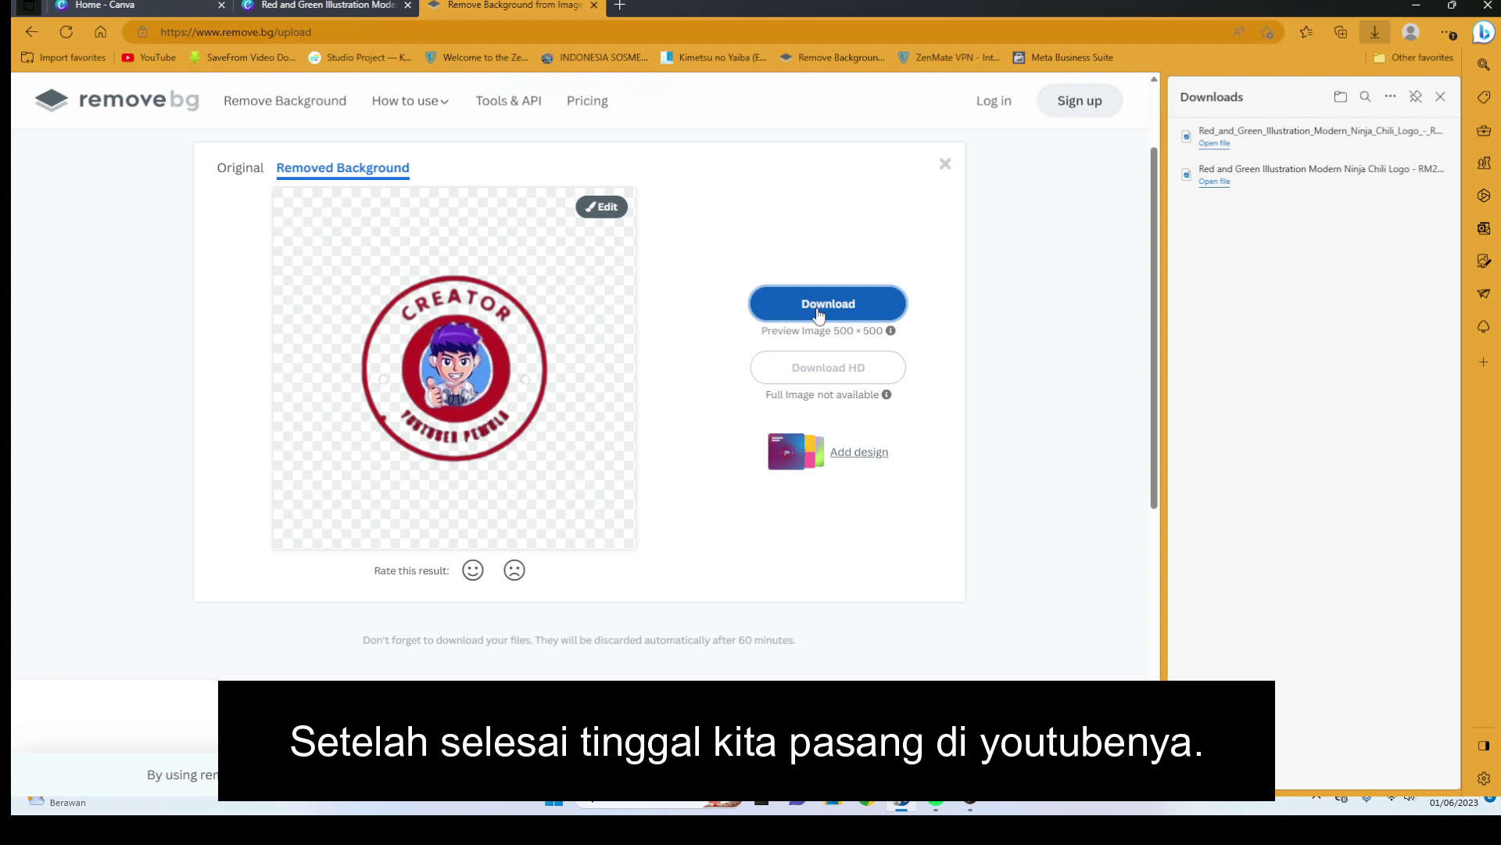
Switch to YouTube in a new browser tab and open YouTube Studio from the account, dismissing the theme tip
{"action": "key", "text": "ctrl+t"}
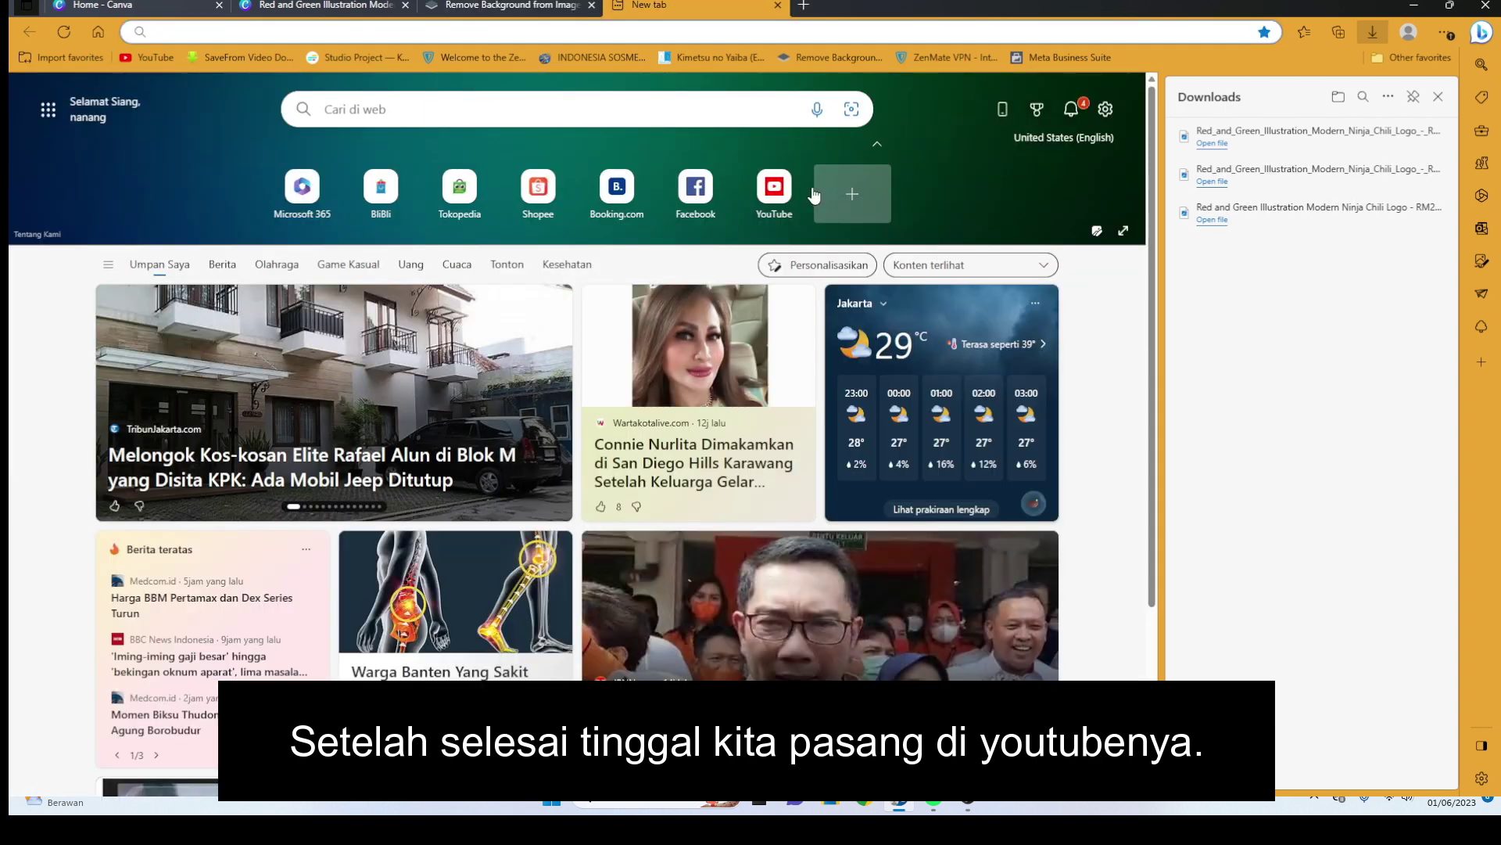
{"action": "left_click", "coordinate": [785, 193]}
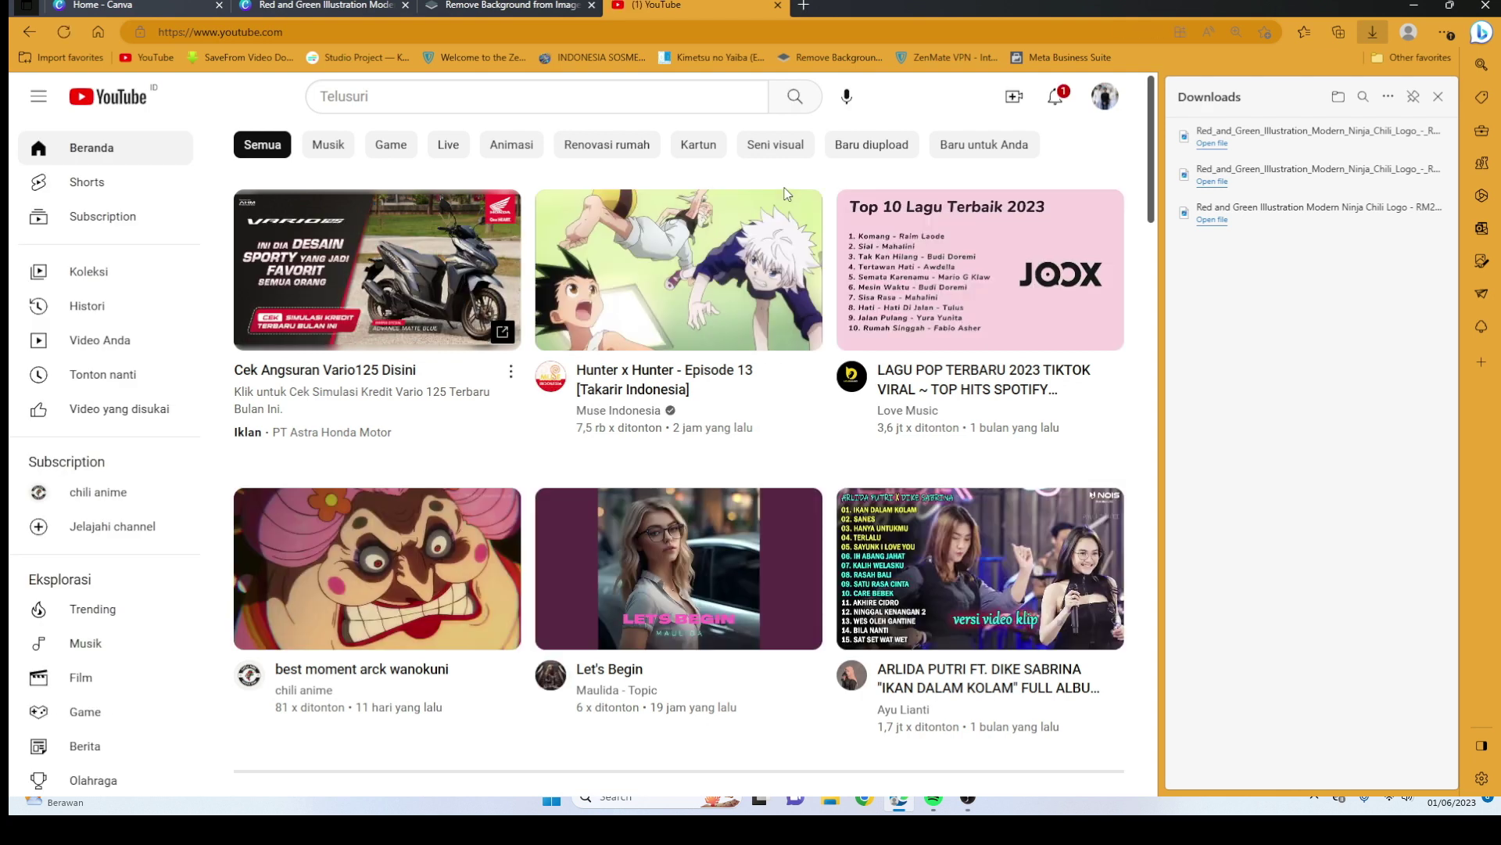
{"action": "left_click", "coordinate": [1105, 104]}
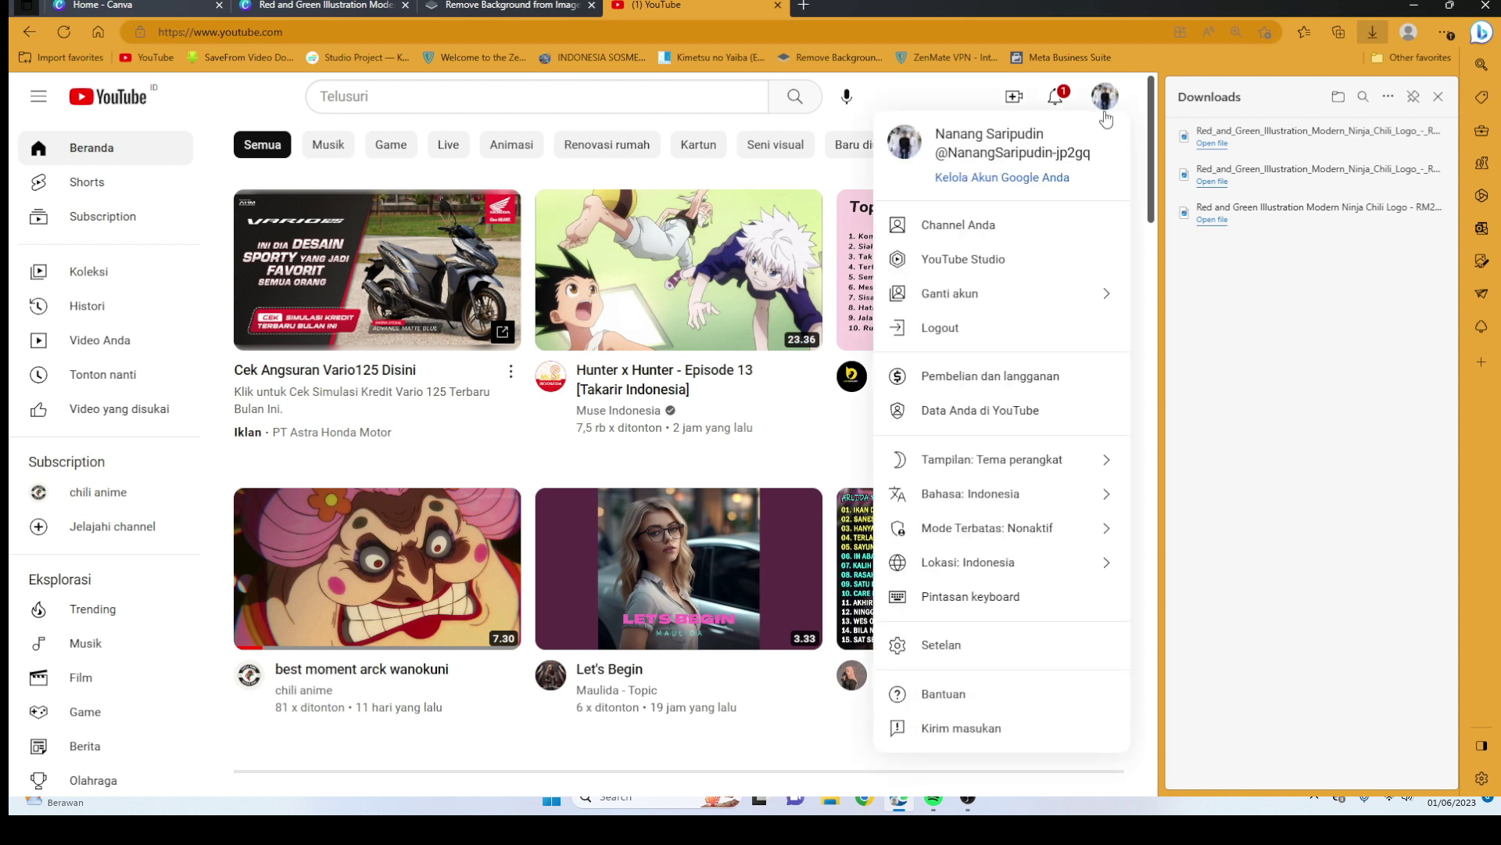
{"action": "left_click", "coordinate": [1041, 261]}
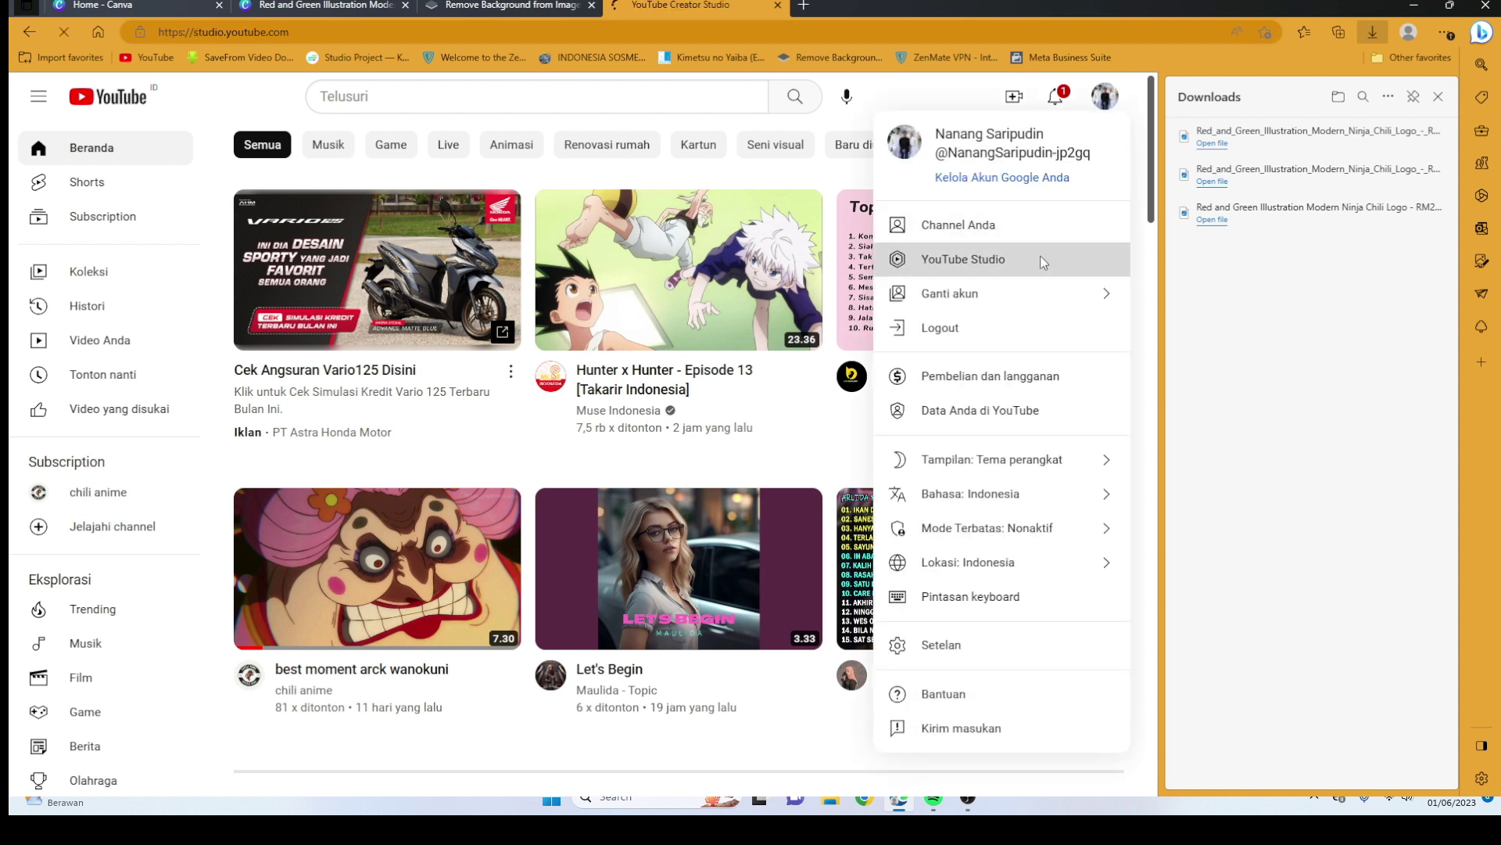
{"action": "left_click", "coordinate": [1127, 274]}
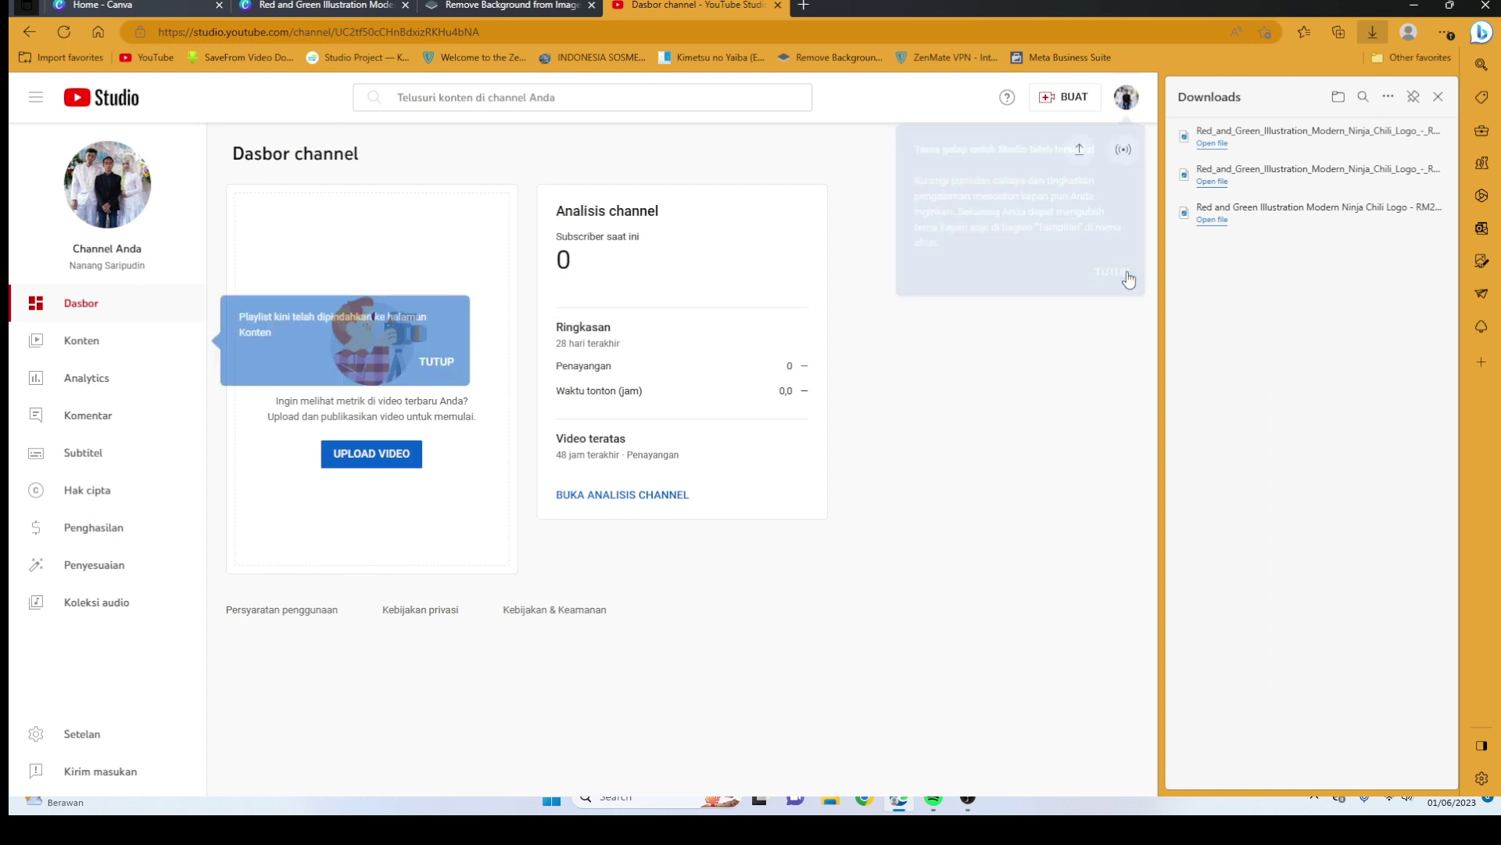
Open the Branding settings of the channel customisation (Penyesuaian) in YouTube Studio
{"action": "left_click", "coordinate": [143, 342]}
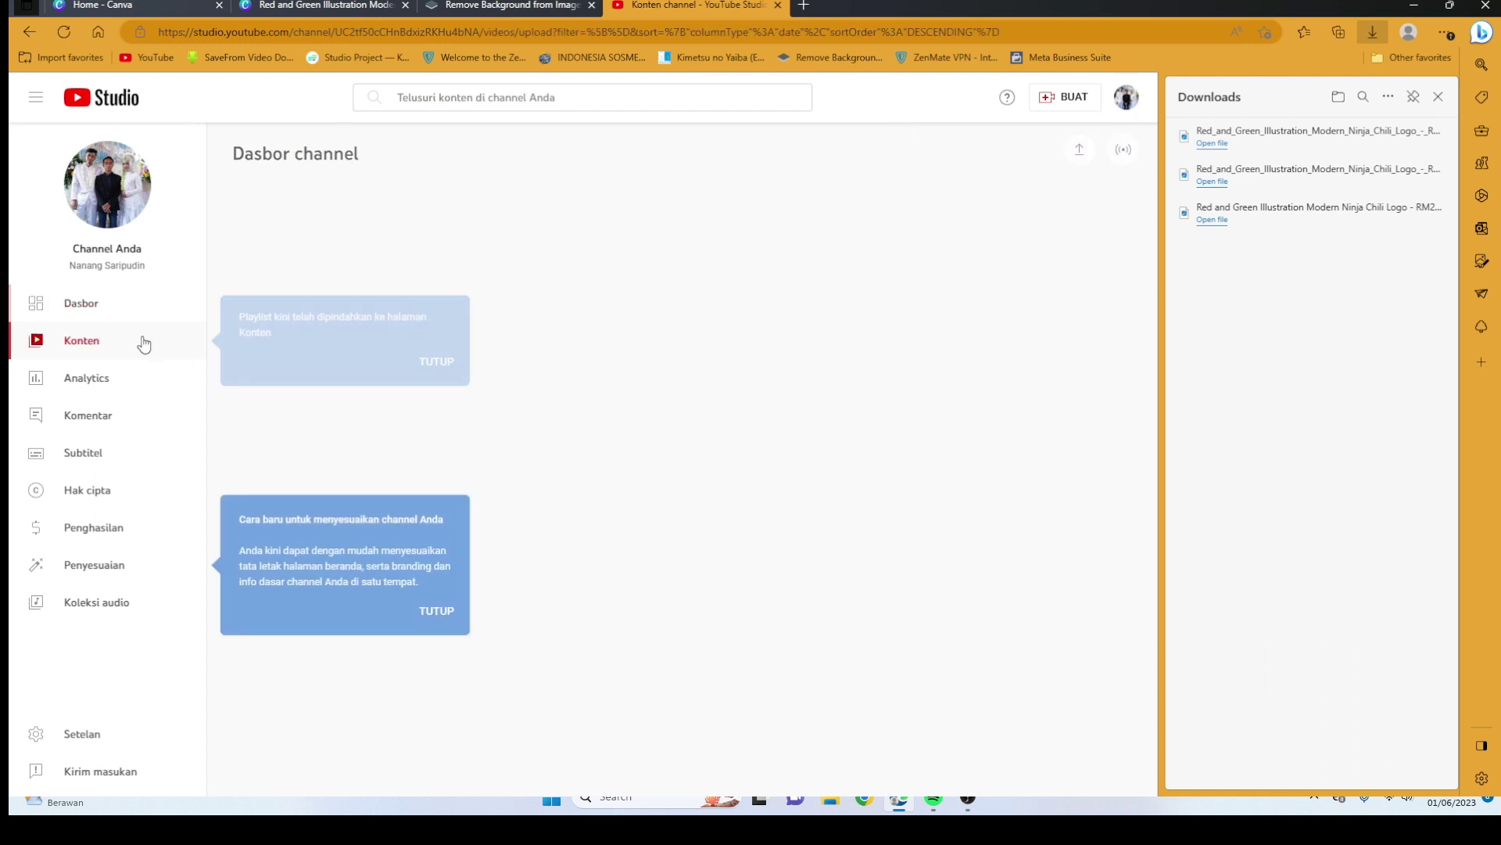
{"action": "left_click", "coordinate": [127, 566]}
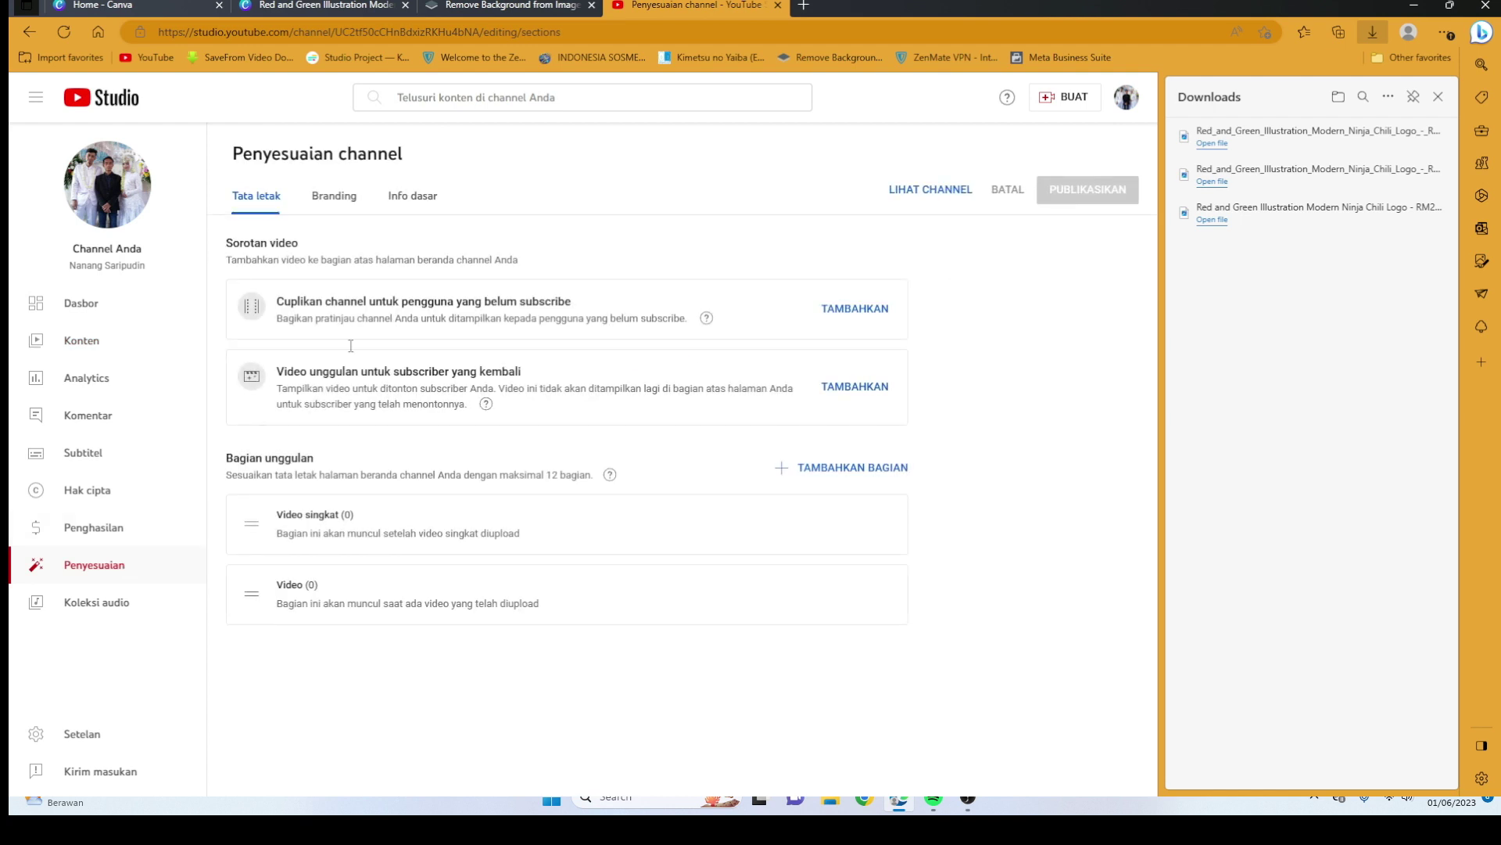
{"action": "left_click", "coordinate": [412, 195]}
{"action": "left_click", "coordinate": [334, 196]}
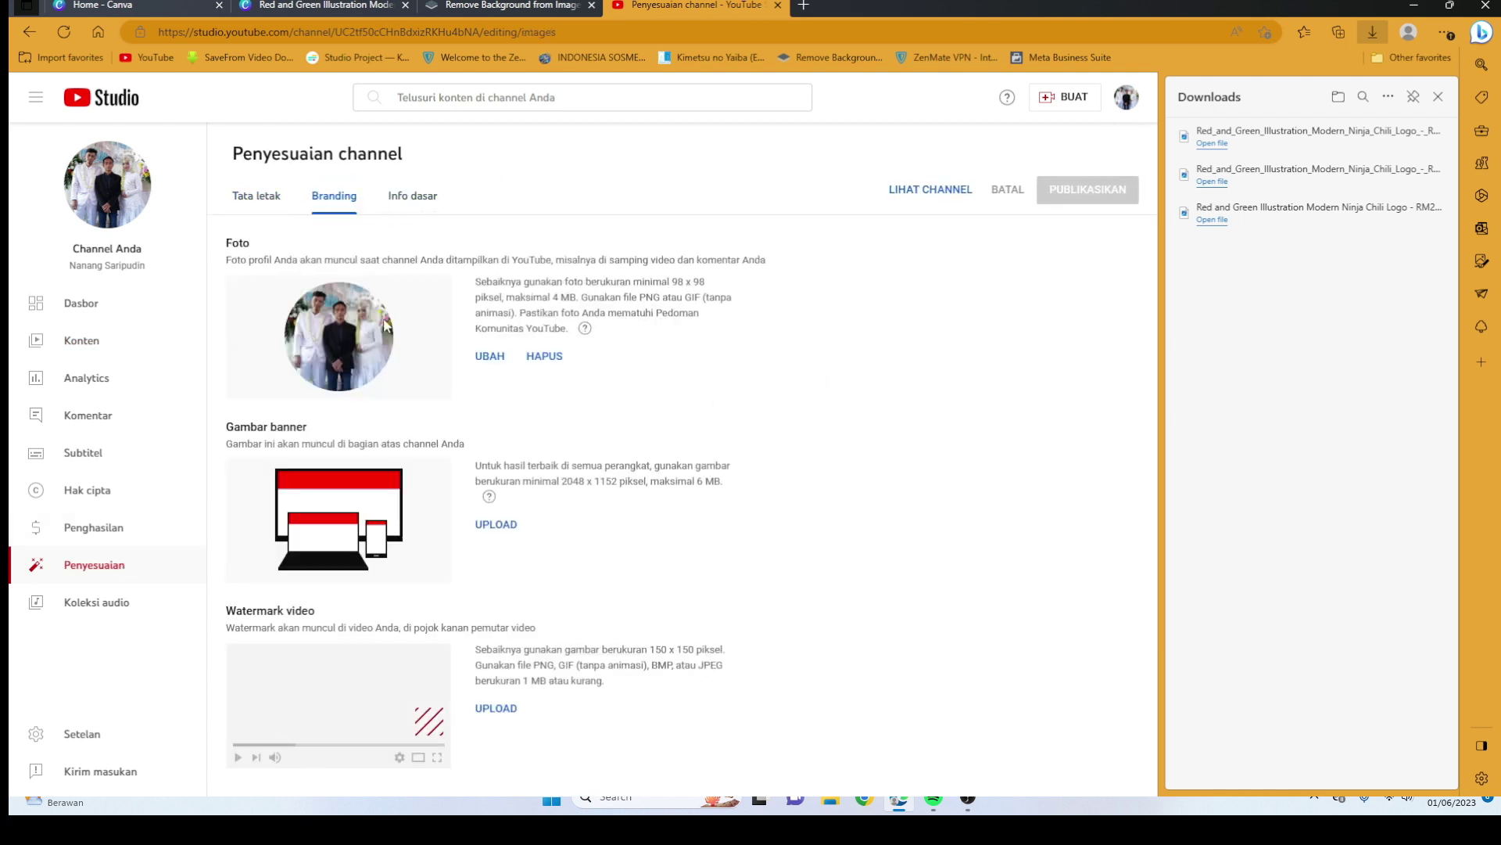
Replace the channel's profile photo with the background-free logo, cropping it closer around the ring
{"action": "left_click", "coordinate": [491, 357]}
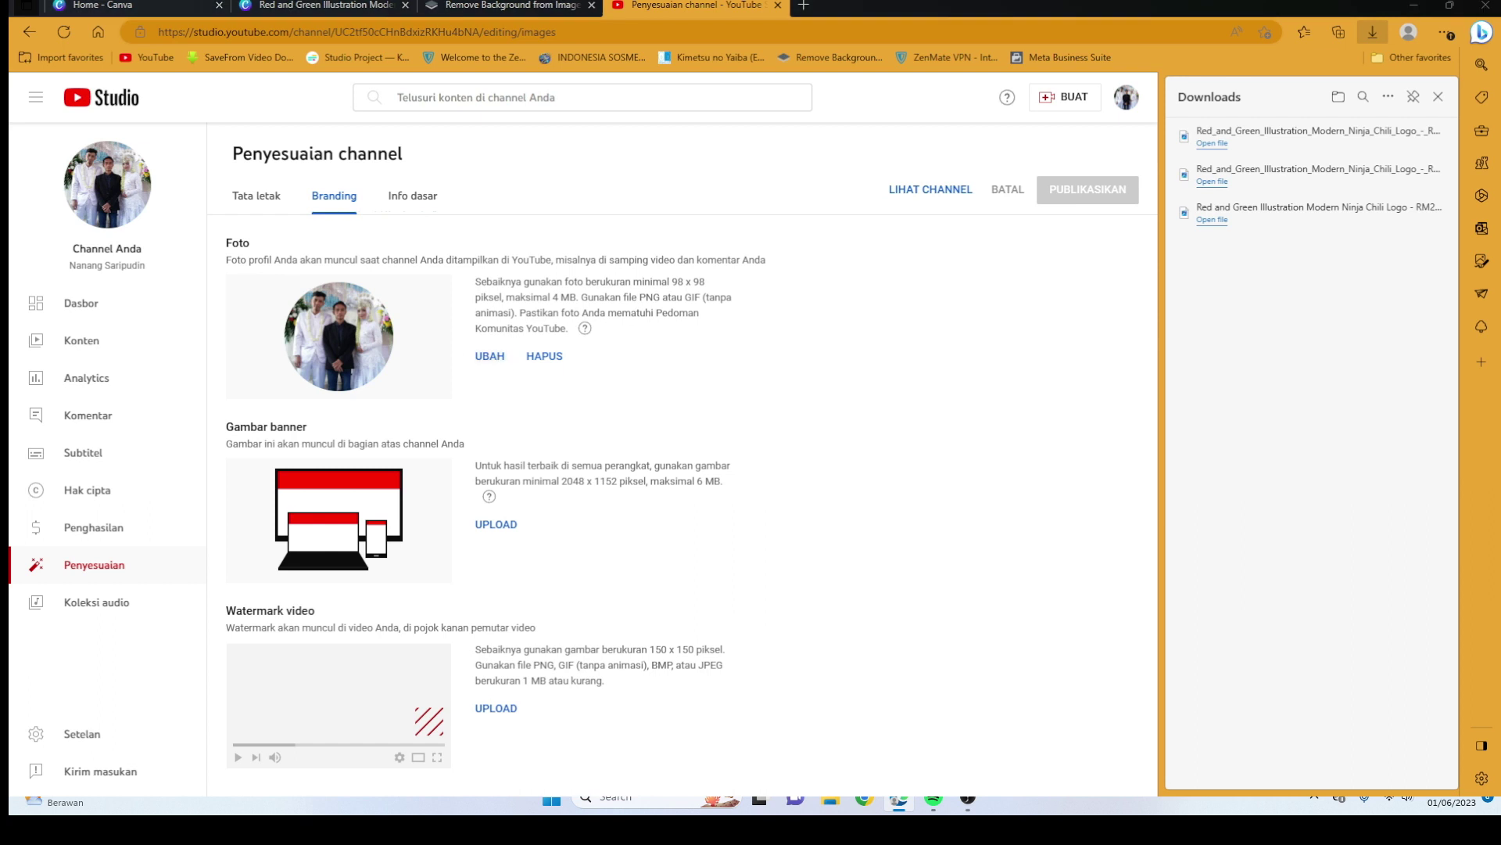
{"action": "double_click", "coordinate": [618, 386]}
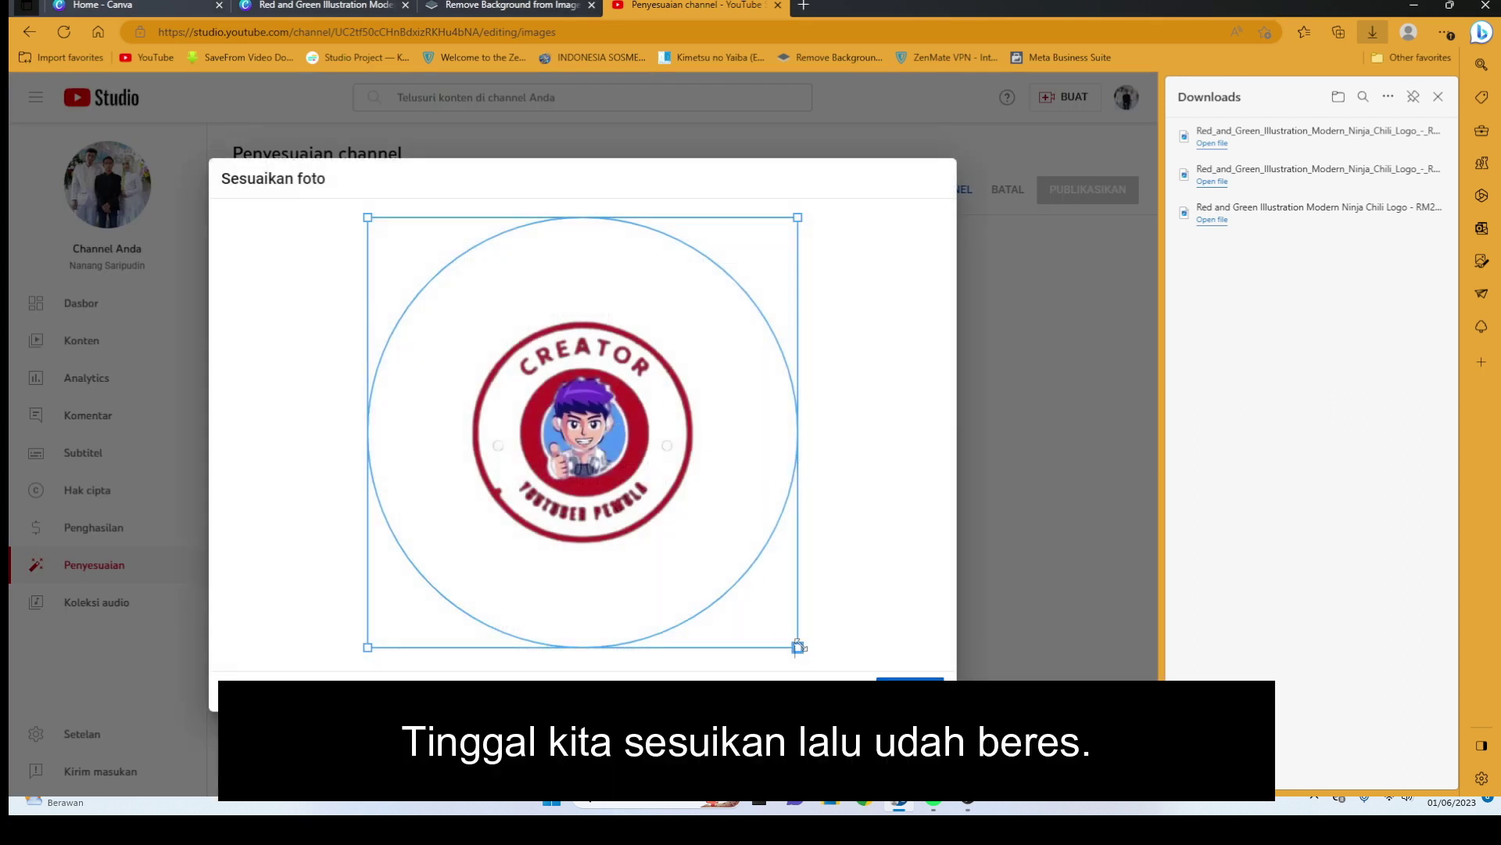
{"action": "left_click_drag", "start_coordinate": [797, 648], "coordinate": [706, 556]}
{"action": "left_click_drag", "start_coordinate": [599, 530], "coordinate": [643, 575]}
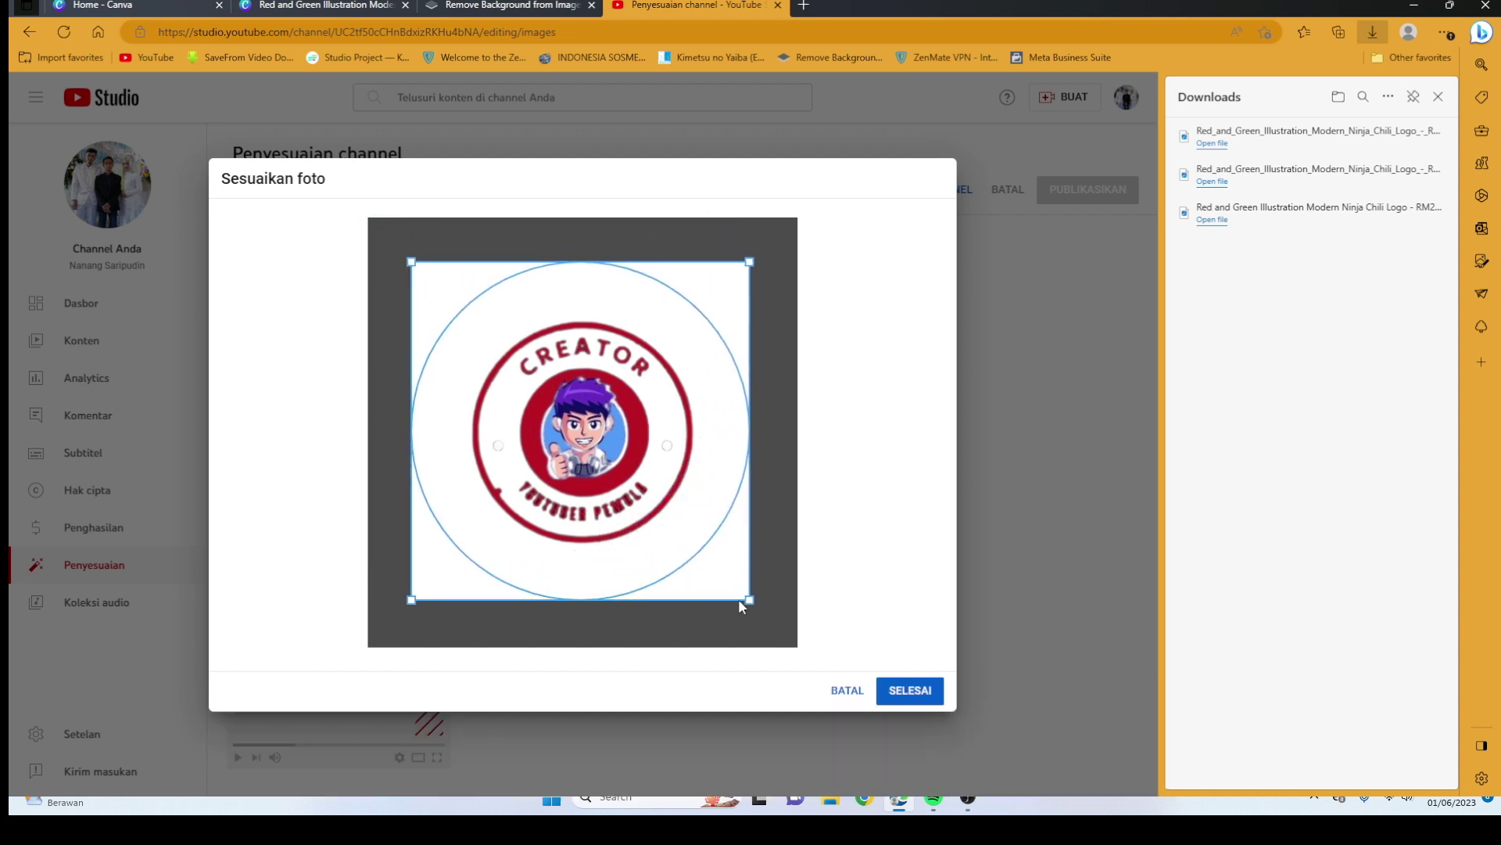
{"action": "left_click_drag", "start_coordinate": [752, 598], "coordinate": [635, 573]}
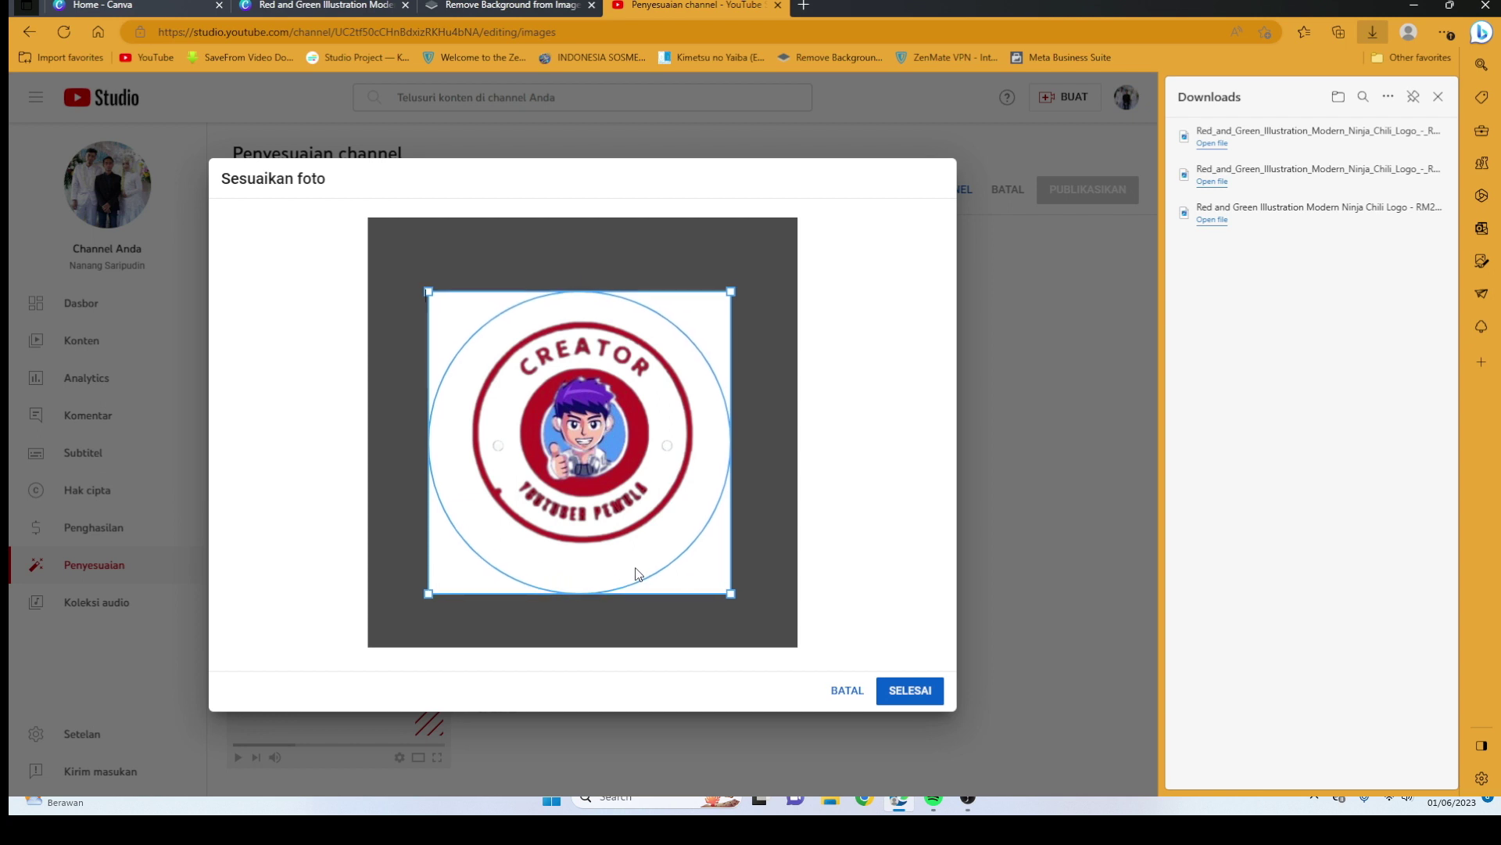
{"action": "left_click", "coordinate": [915, 696]}
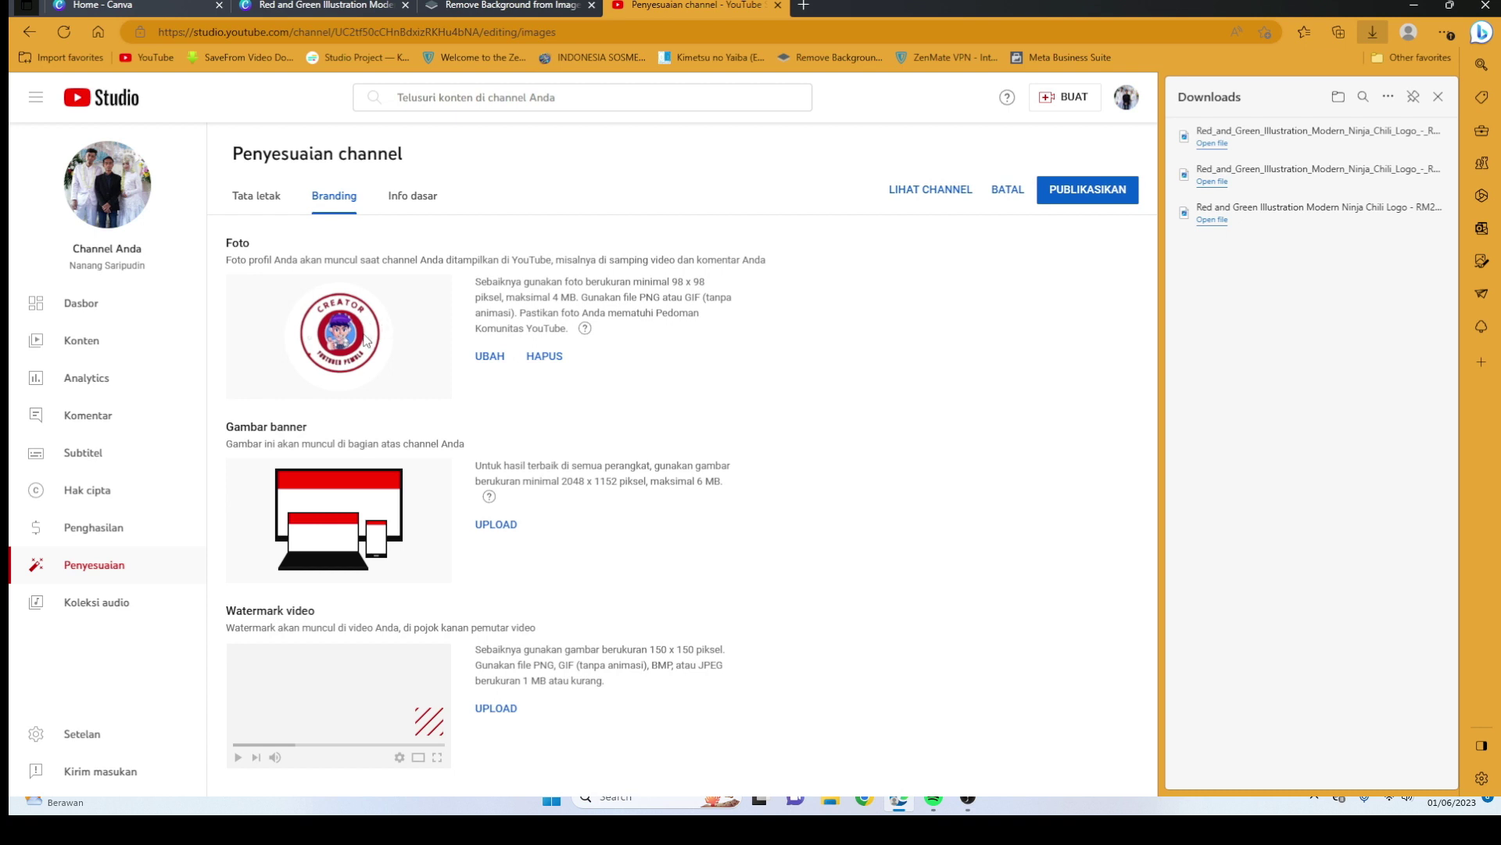
Publish the branding change and reload the public channel page to check the new profile photo
{"action": "left_click", "coordinate": [1071, 192]}
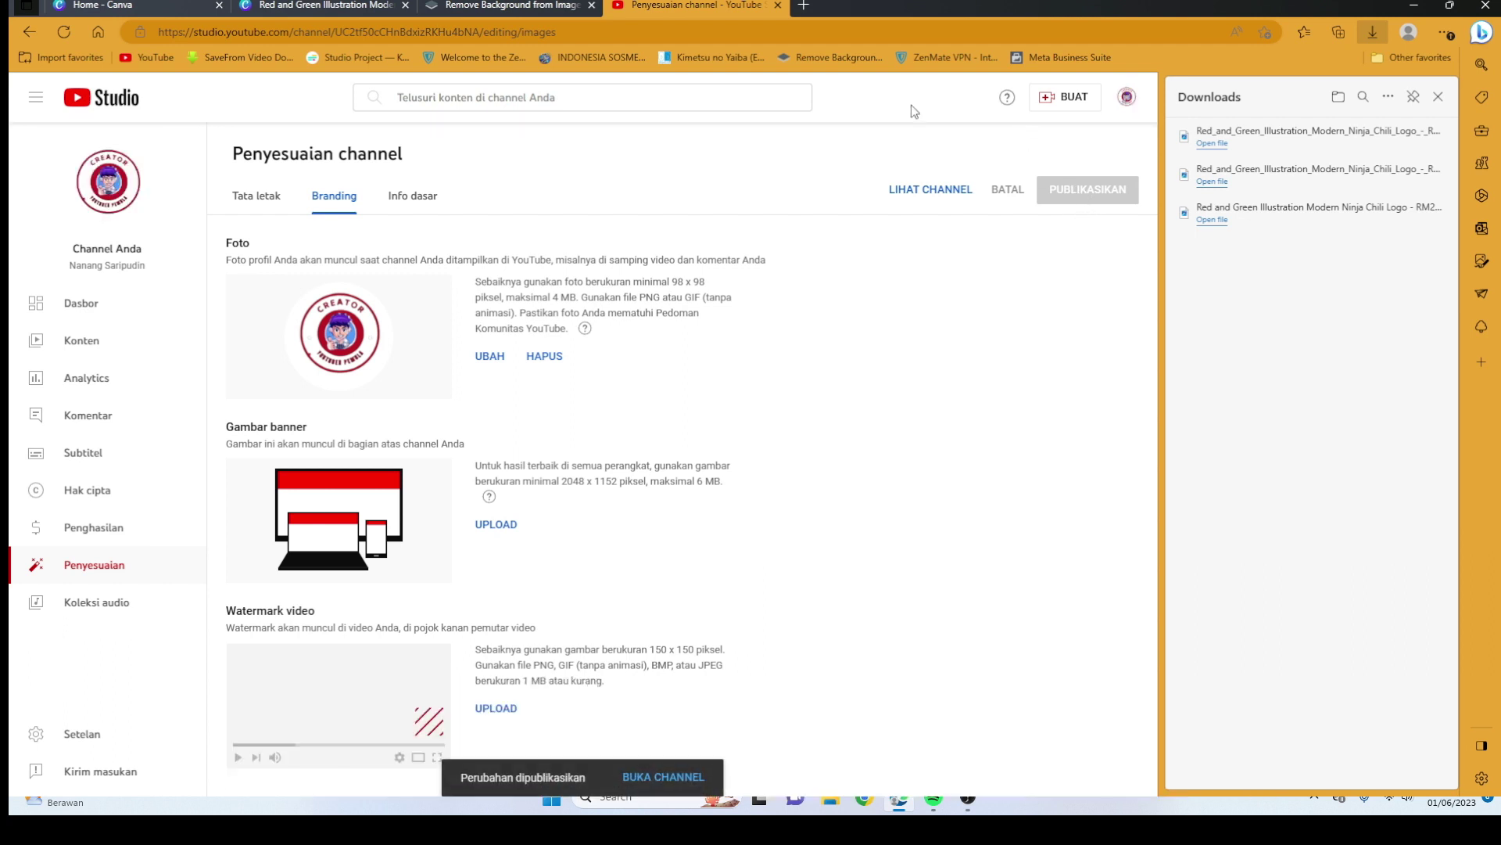
{"action": "left_click", "coordinate": [130, 194]}
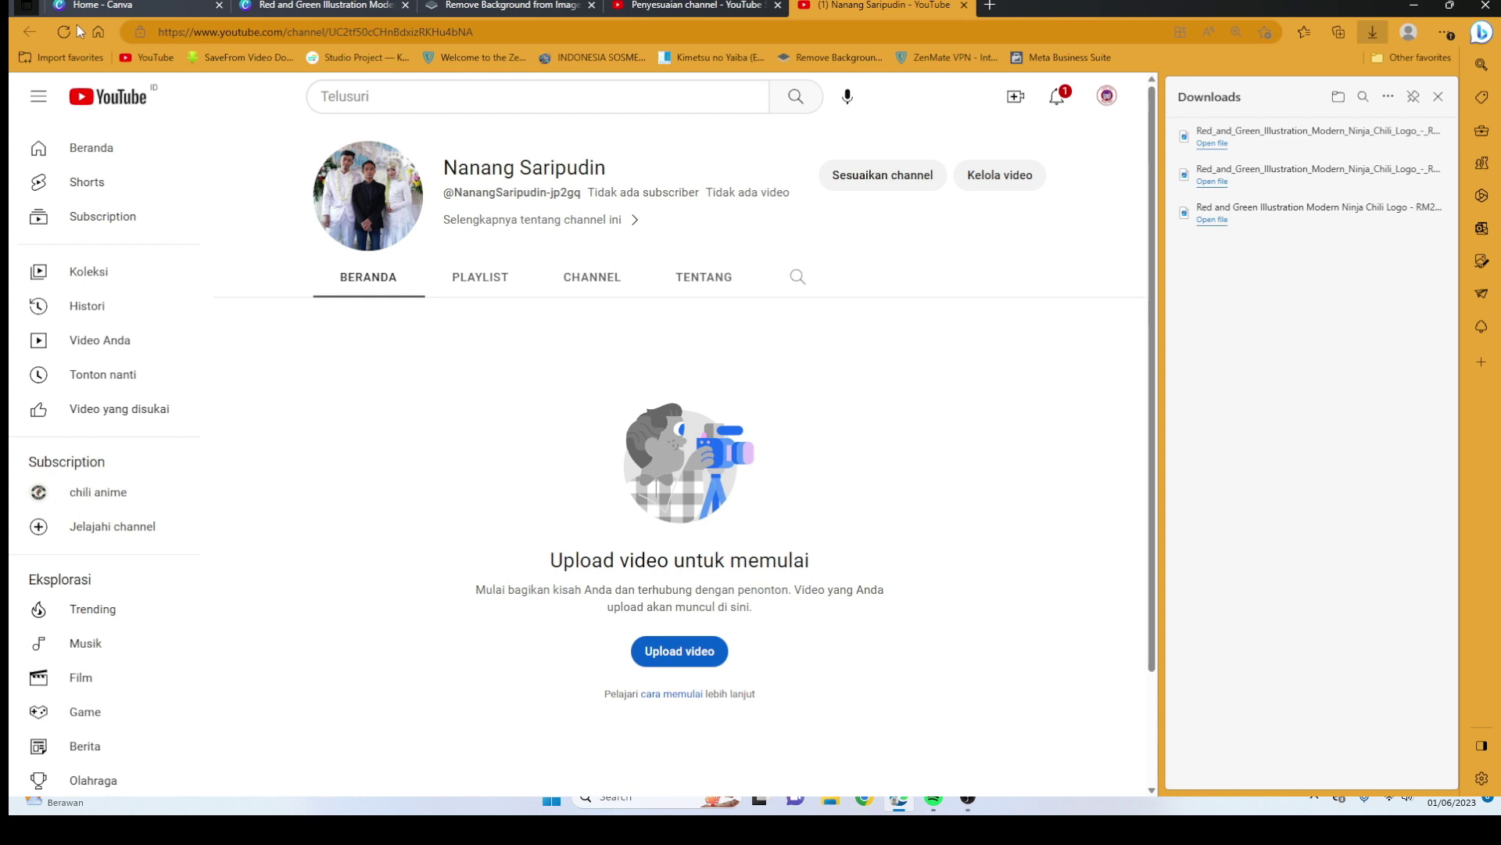
{"action": "left_click", "coordinate": [69, 30]}
{"action": "left_click", "coordinate": [73, 31]}
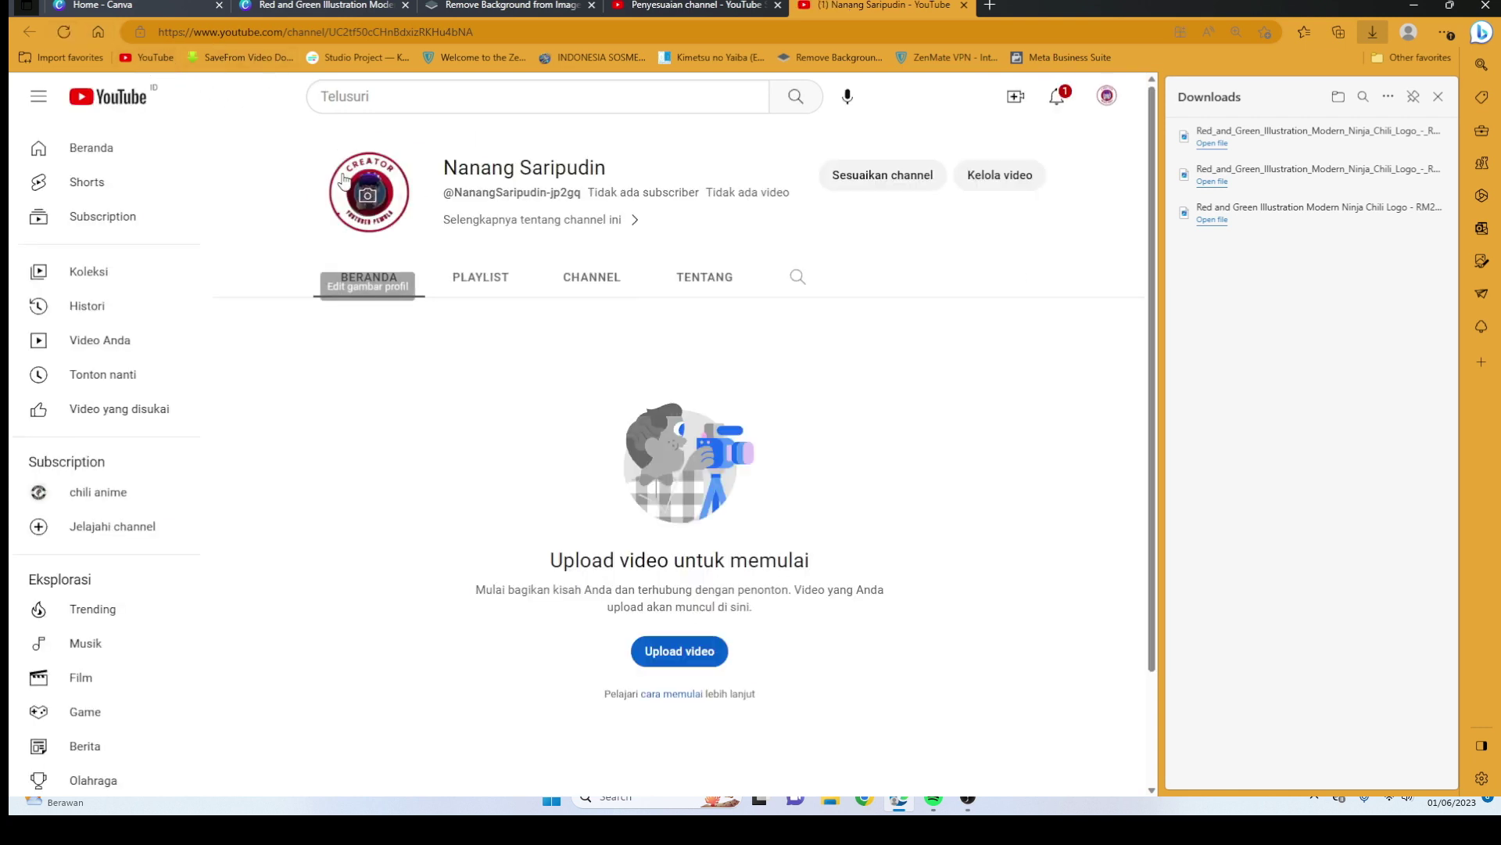